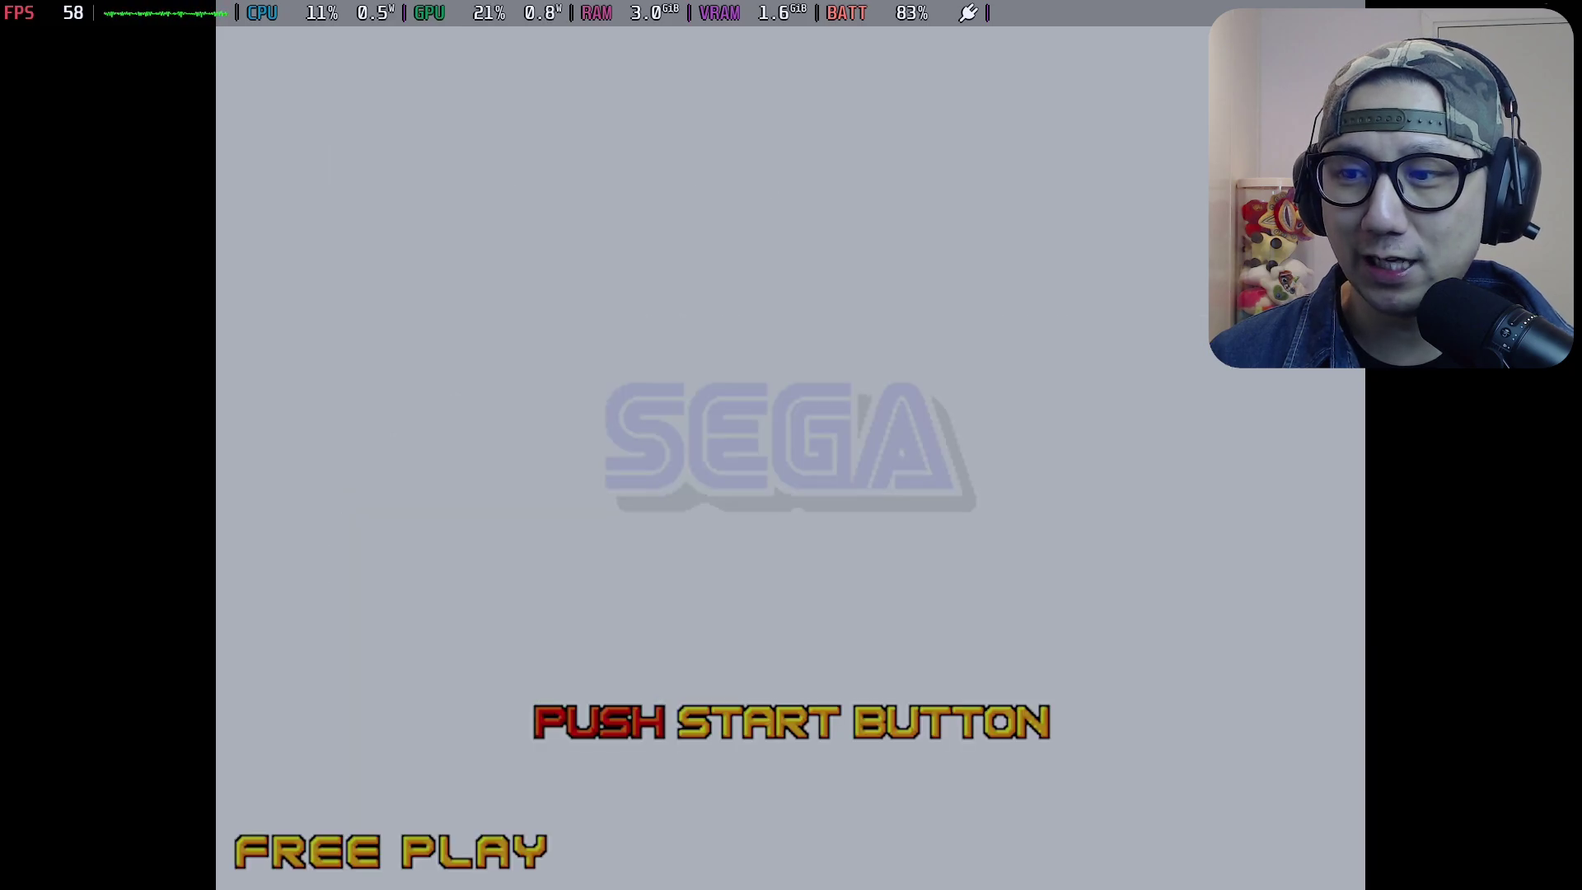
Start Virtua Fighter from its PUSH START BUTTON title screen.
key(Return)
Choose Jacky as the fighter on Player Select.
key(Right)
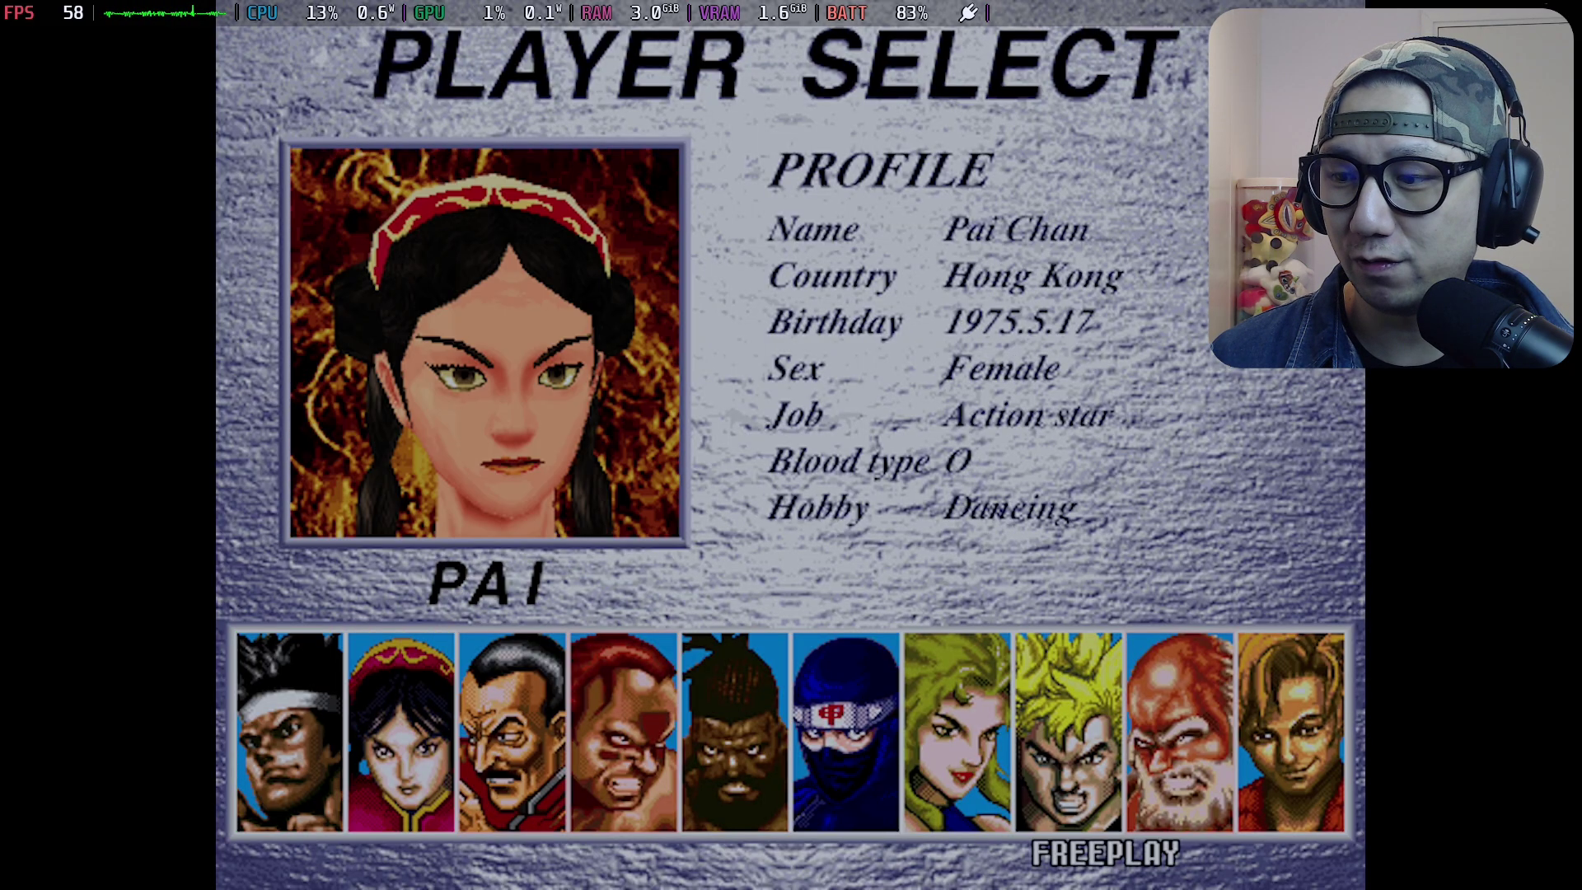
key(Right)
key(Right)
key(Right)
key(Right)
key(Right)
key(Right)
key(Return)
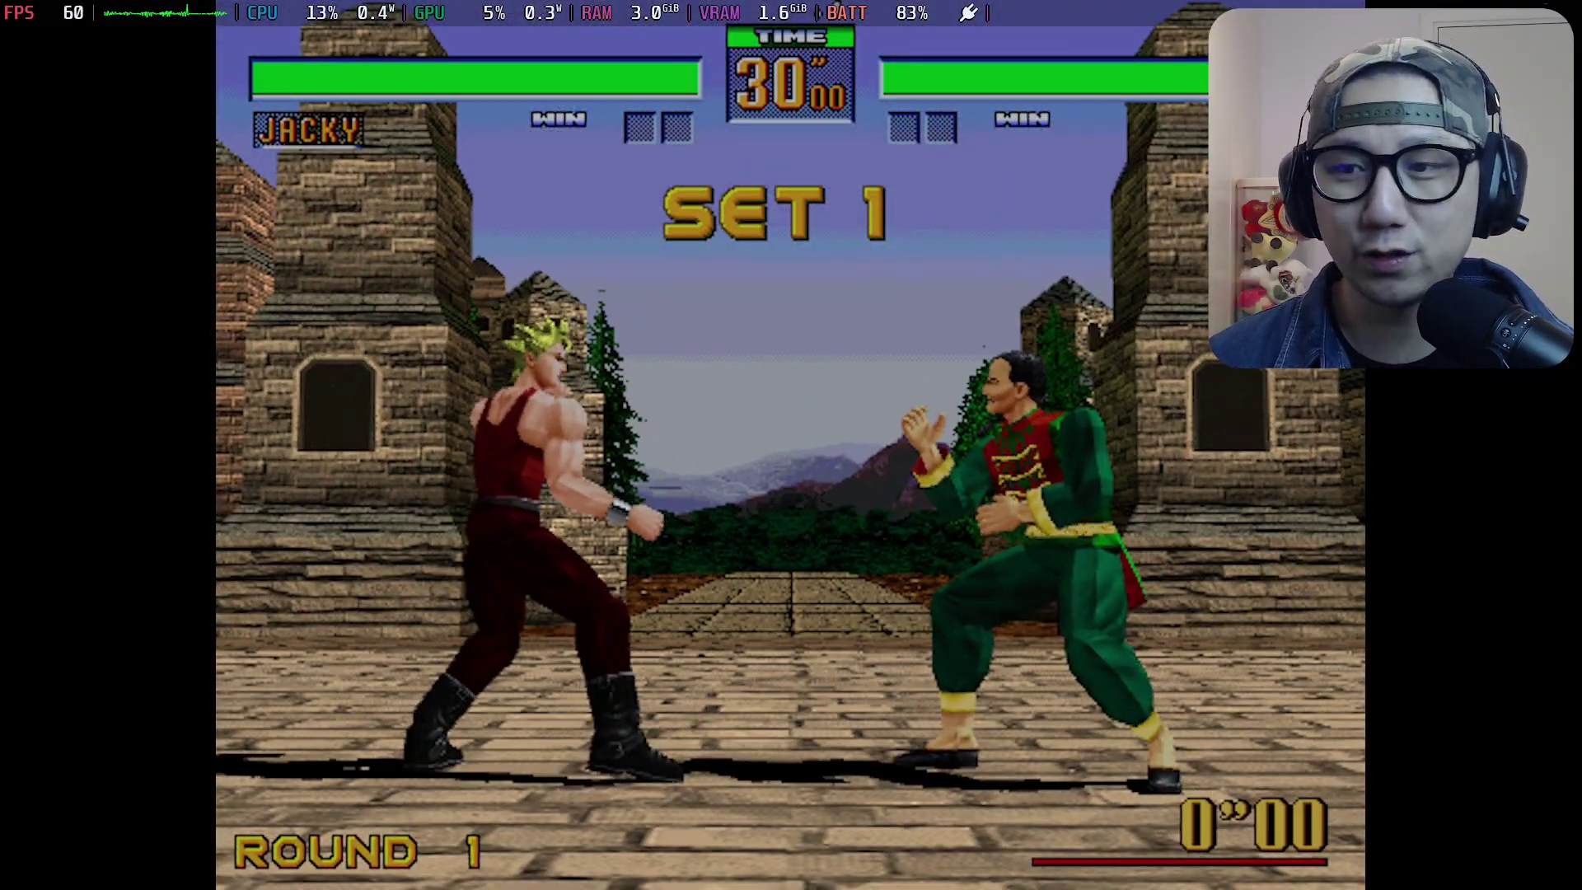
Knock out Shun Di with punches, throws and a finishing flying kick.
key(x)
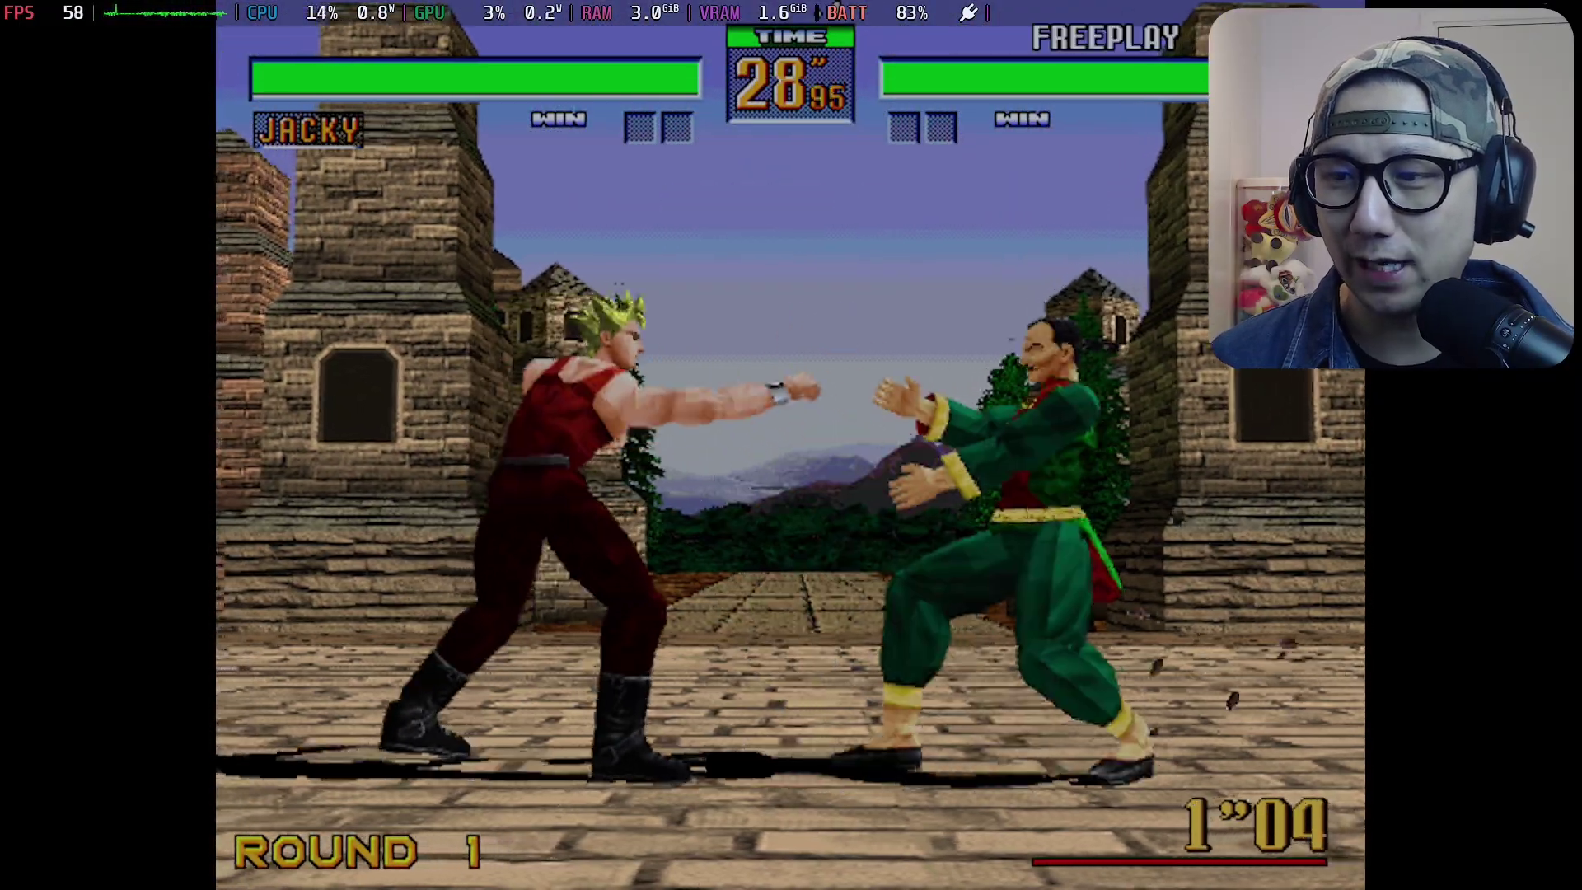
key(z+x)
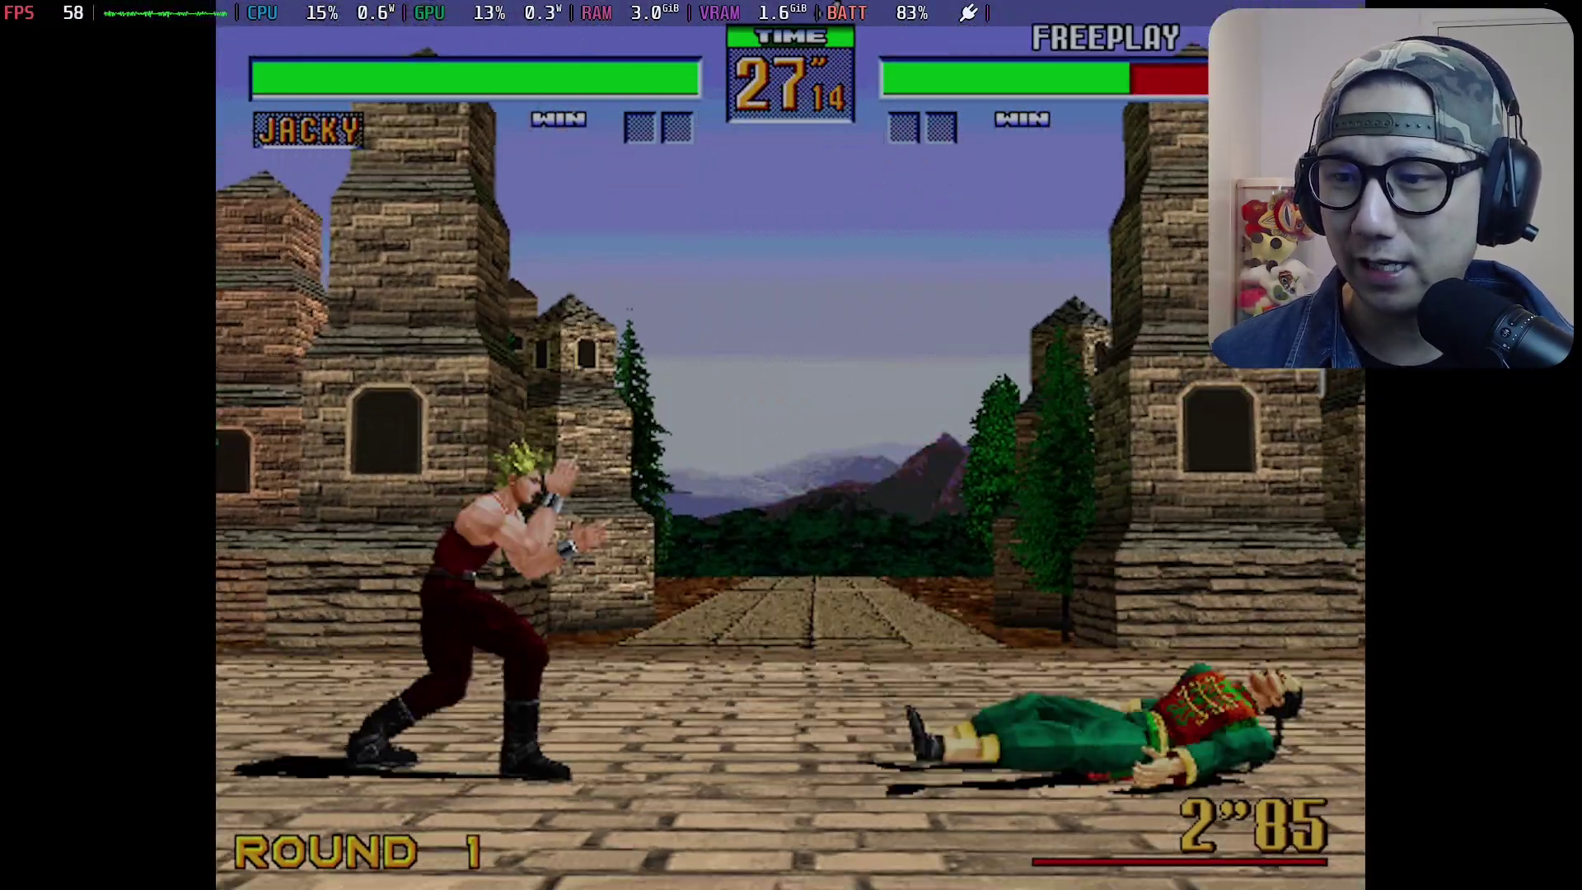
key(Up)
key(x)
key(Up)
key(x)
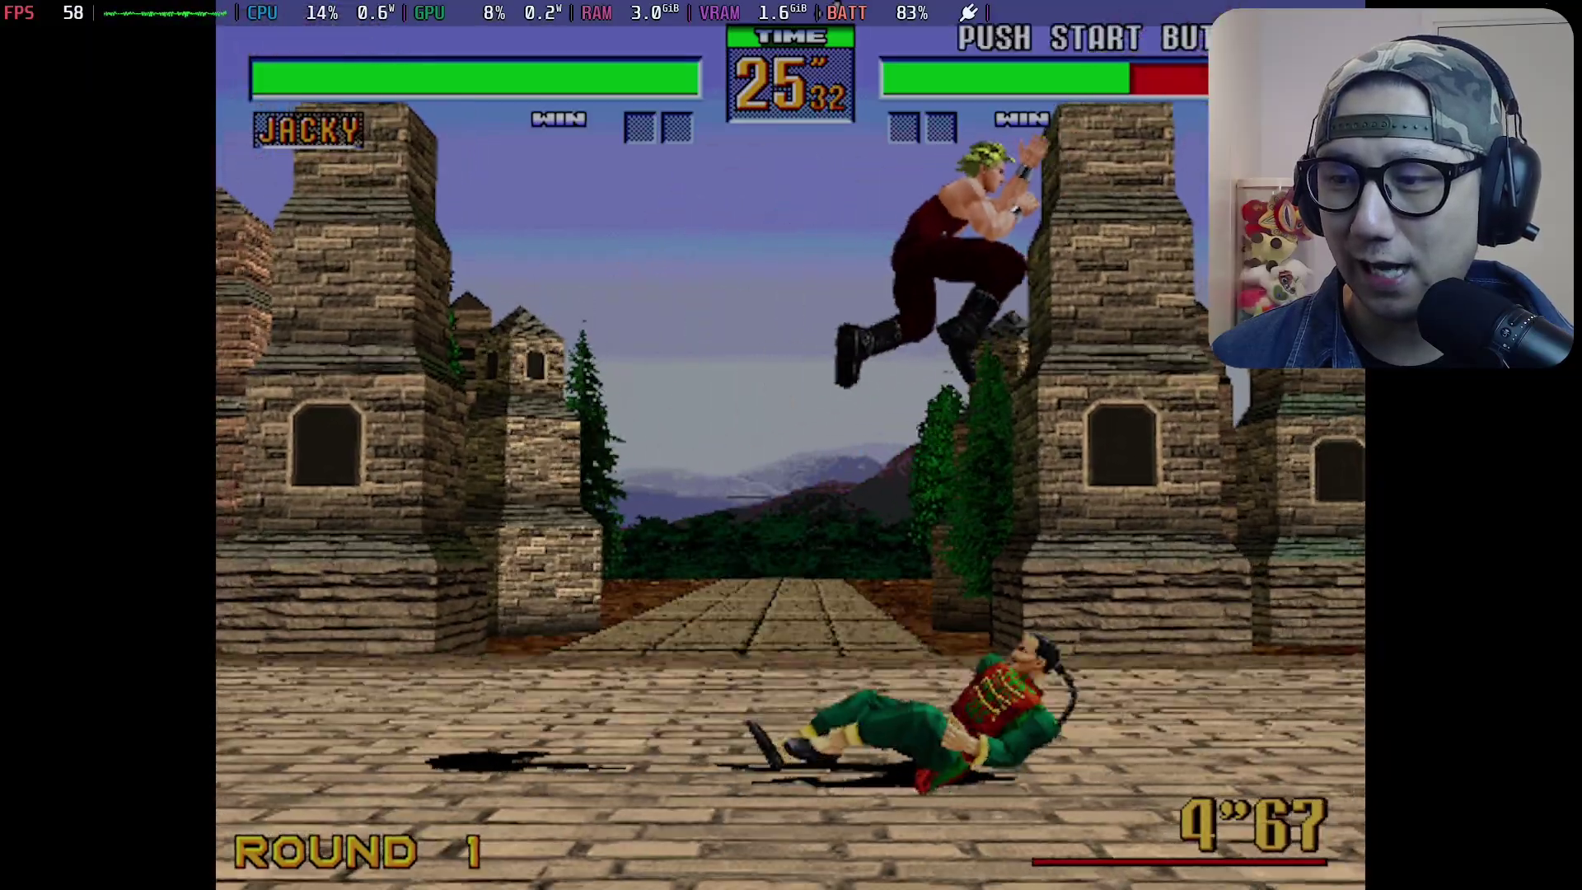
key(x)
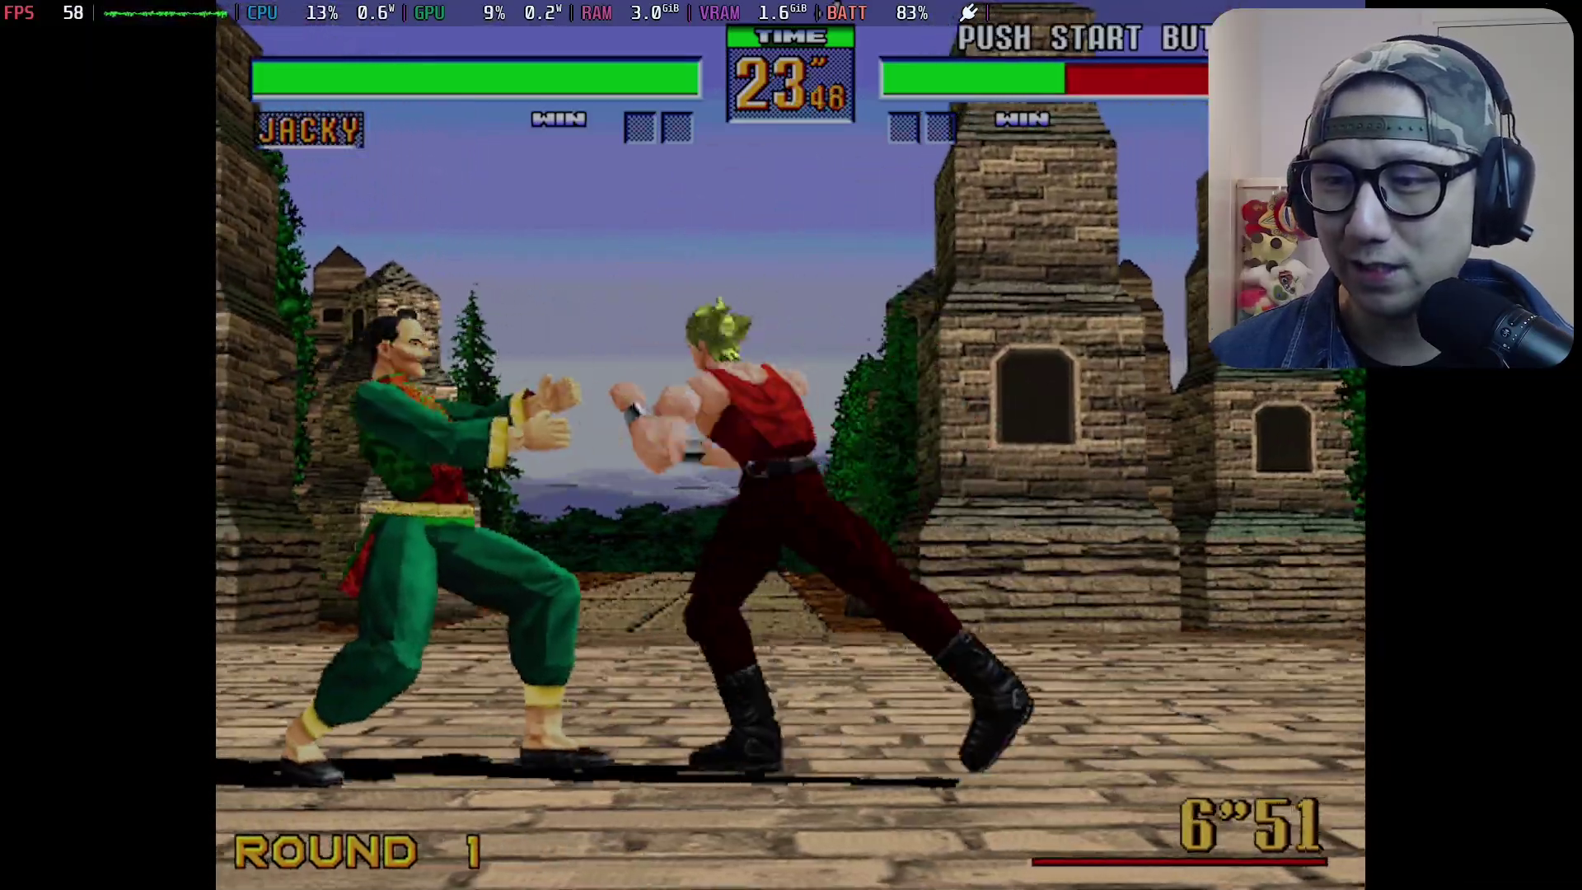
key(x)
key(Up)
key(x)
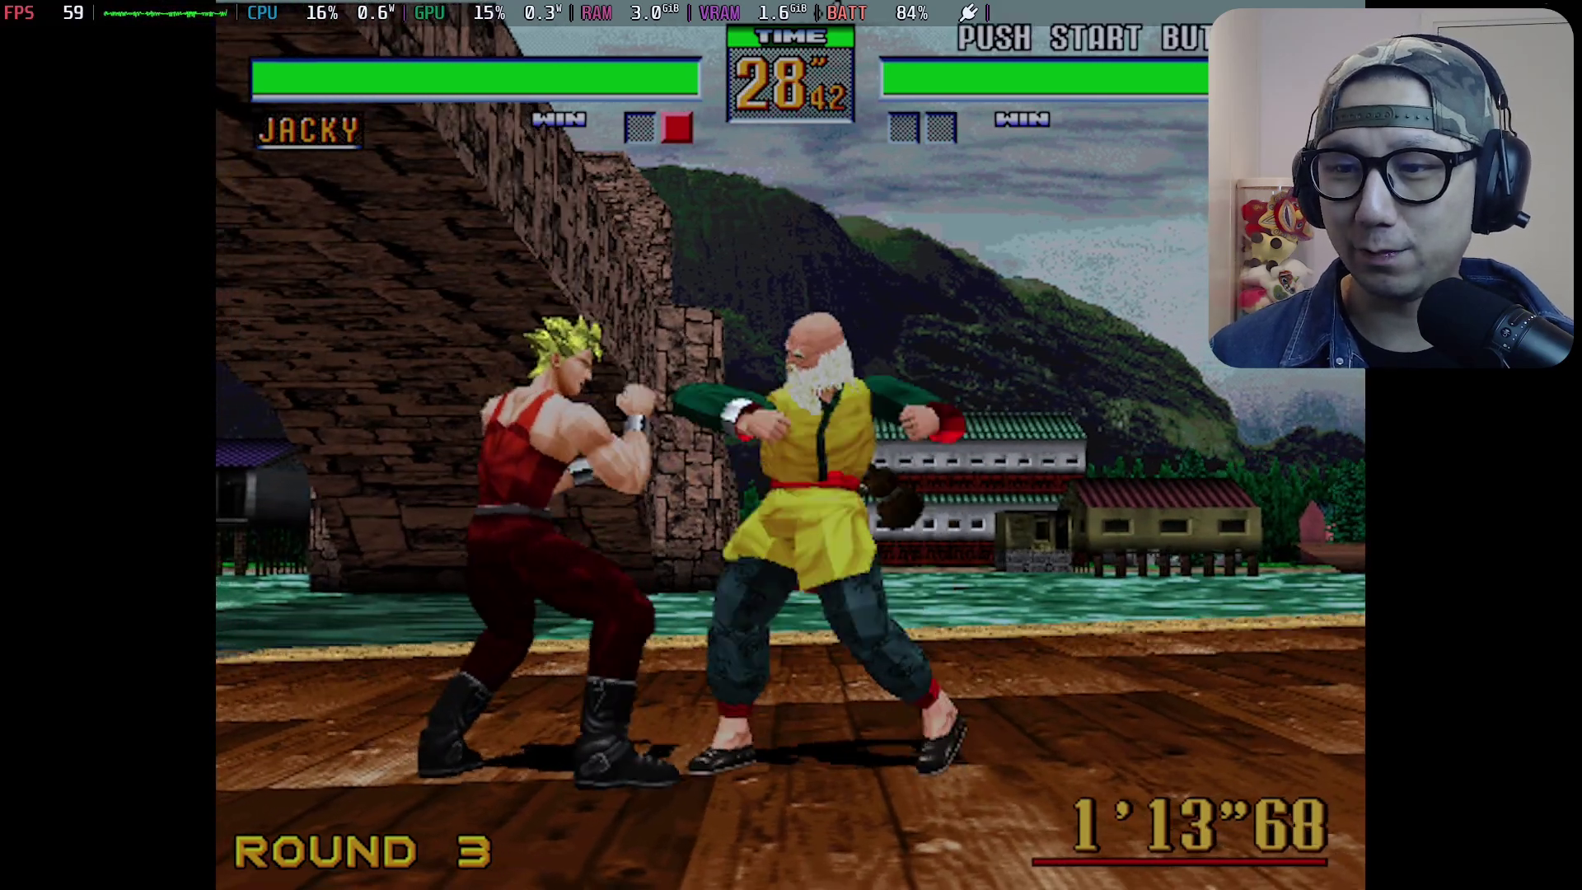
Bring up the in-game menu to exit Virtua Fighter 2.
key(shift+Tab)
Exit Virtua Fighter 2 and confirm quitting.
key(Down)
key(Down)
key(Down)
key(Down)
key(Return)
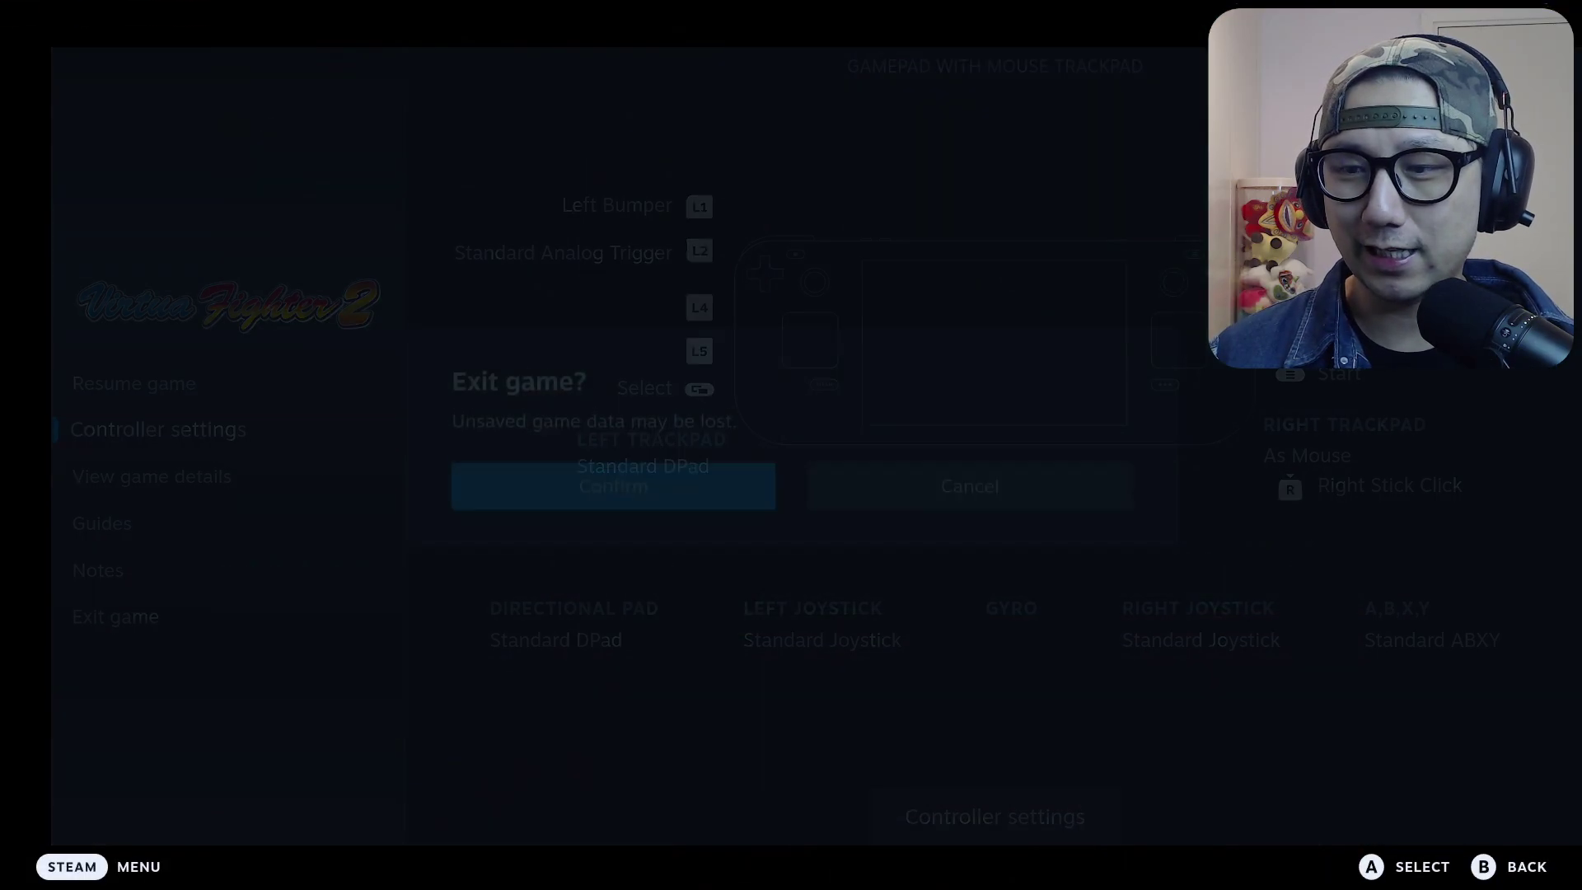
key(Return)
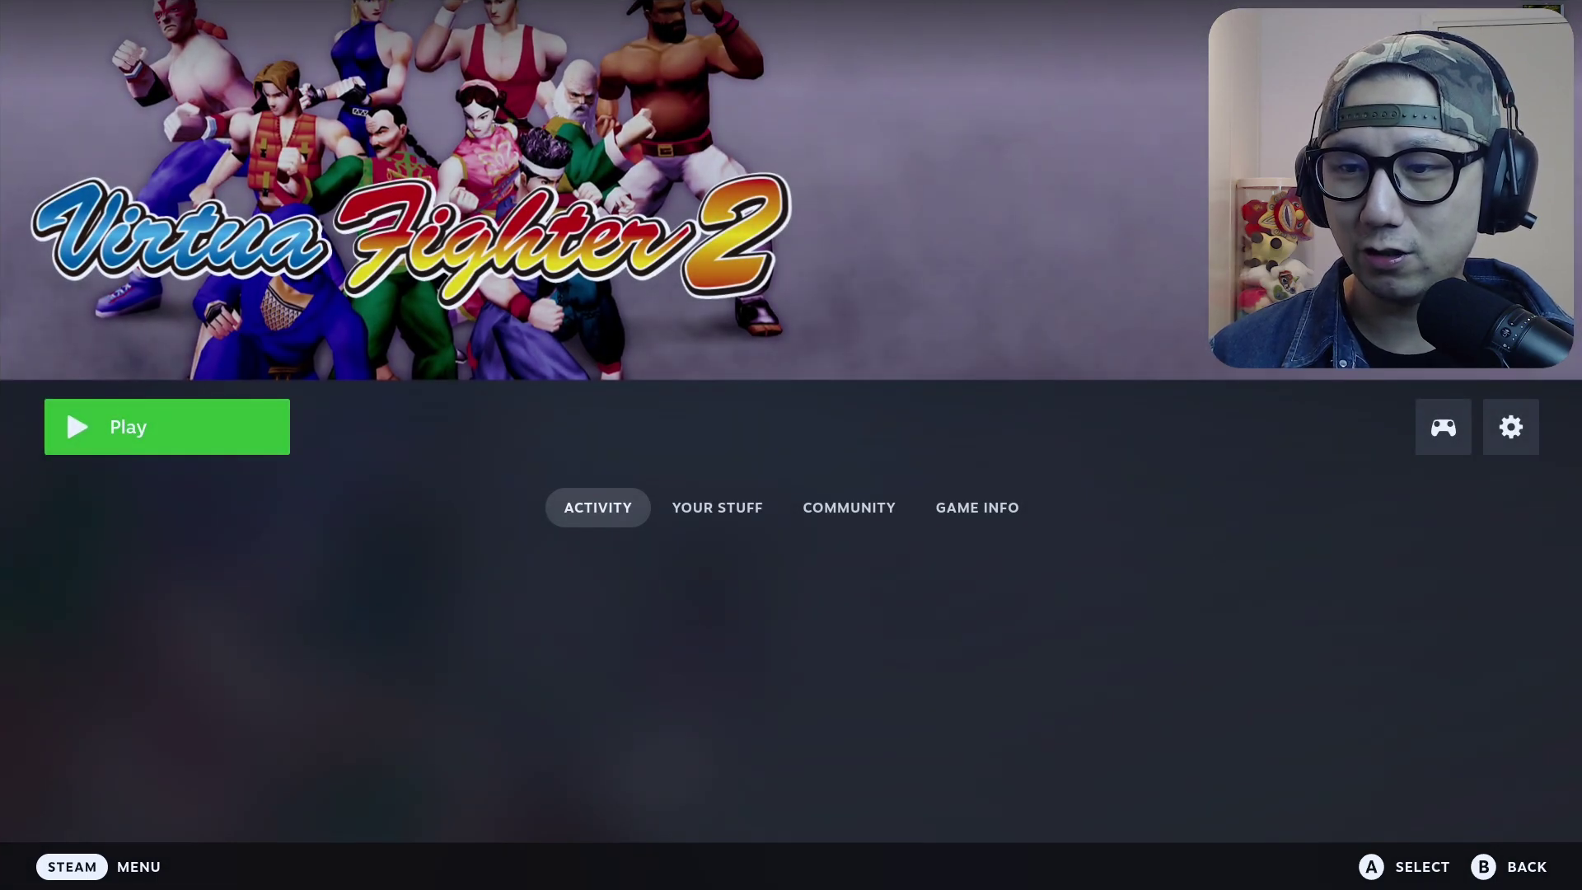
Launch Daytona USA from Recent Games on the Steam Home screen.
key(Escape)
key(Right)
key(Right)
key(Right)
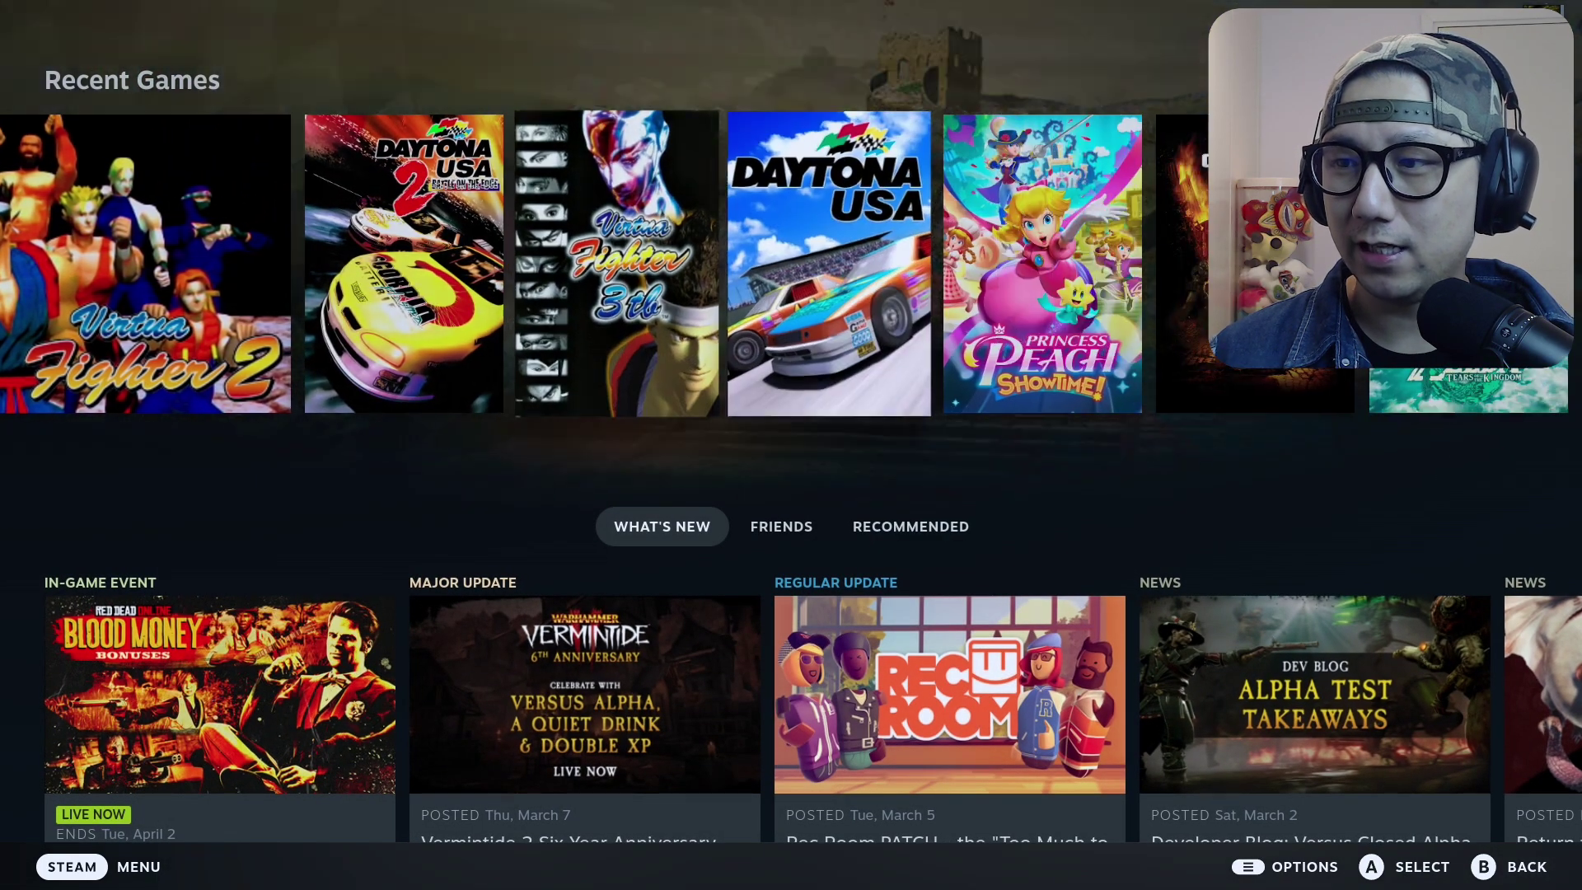
key(Return)
key(Return)
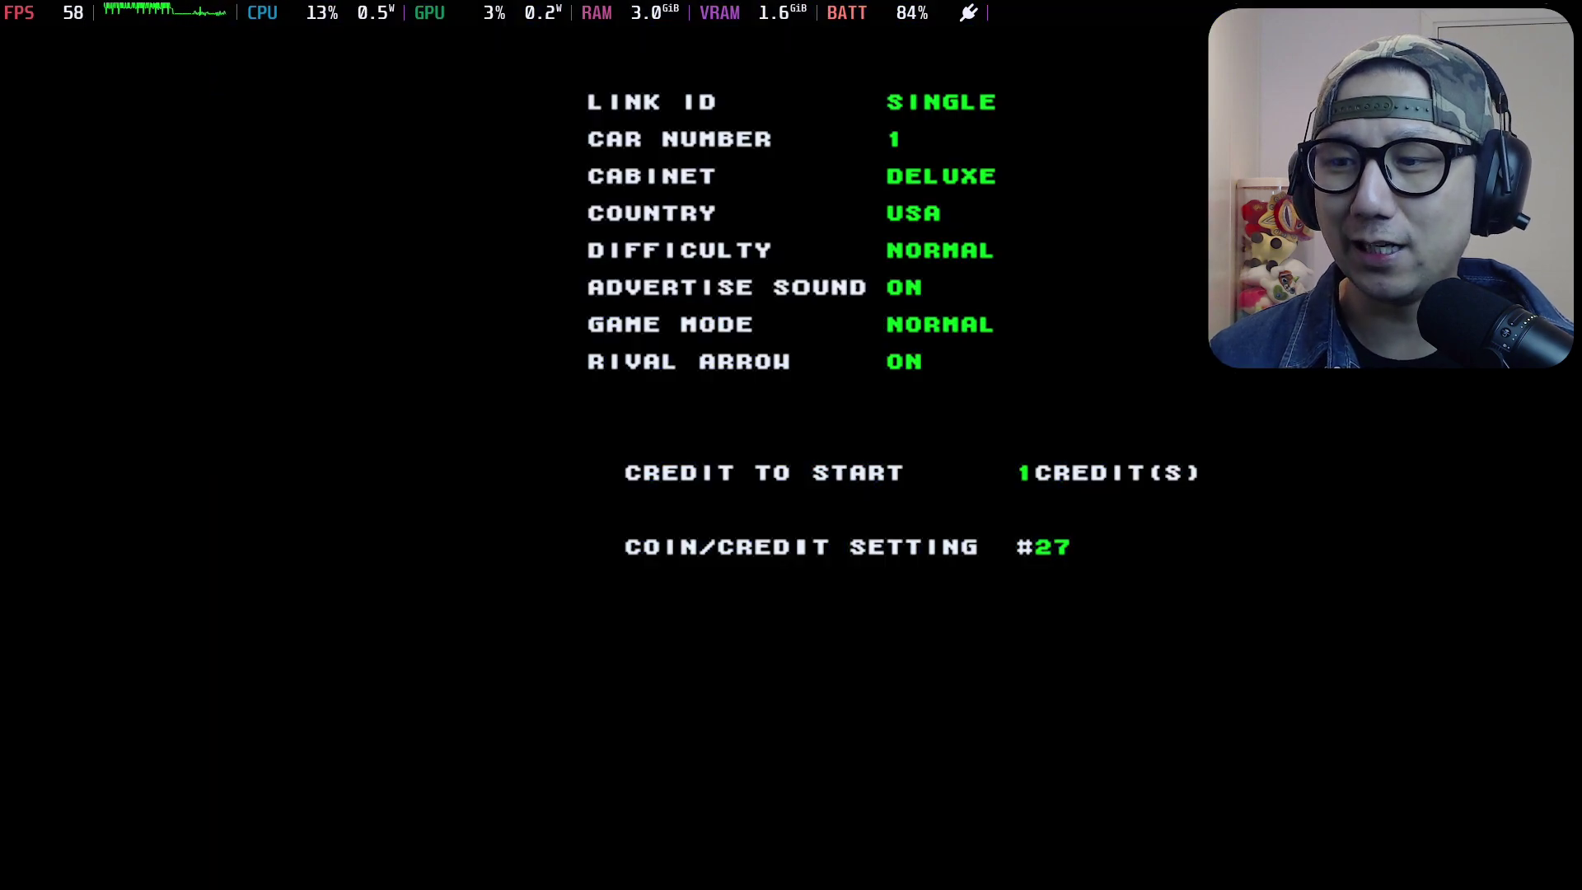
Skip the settings screen, choose the Beginner circuit and the automatic car.
key(Return)
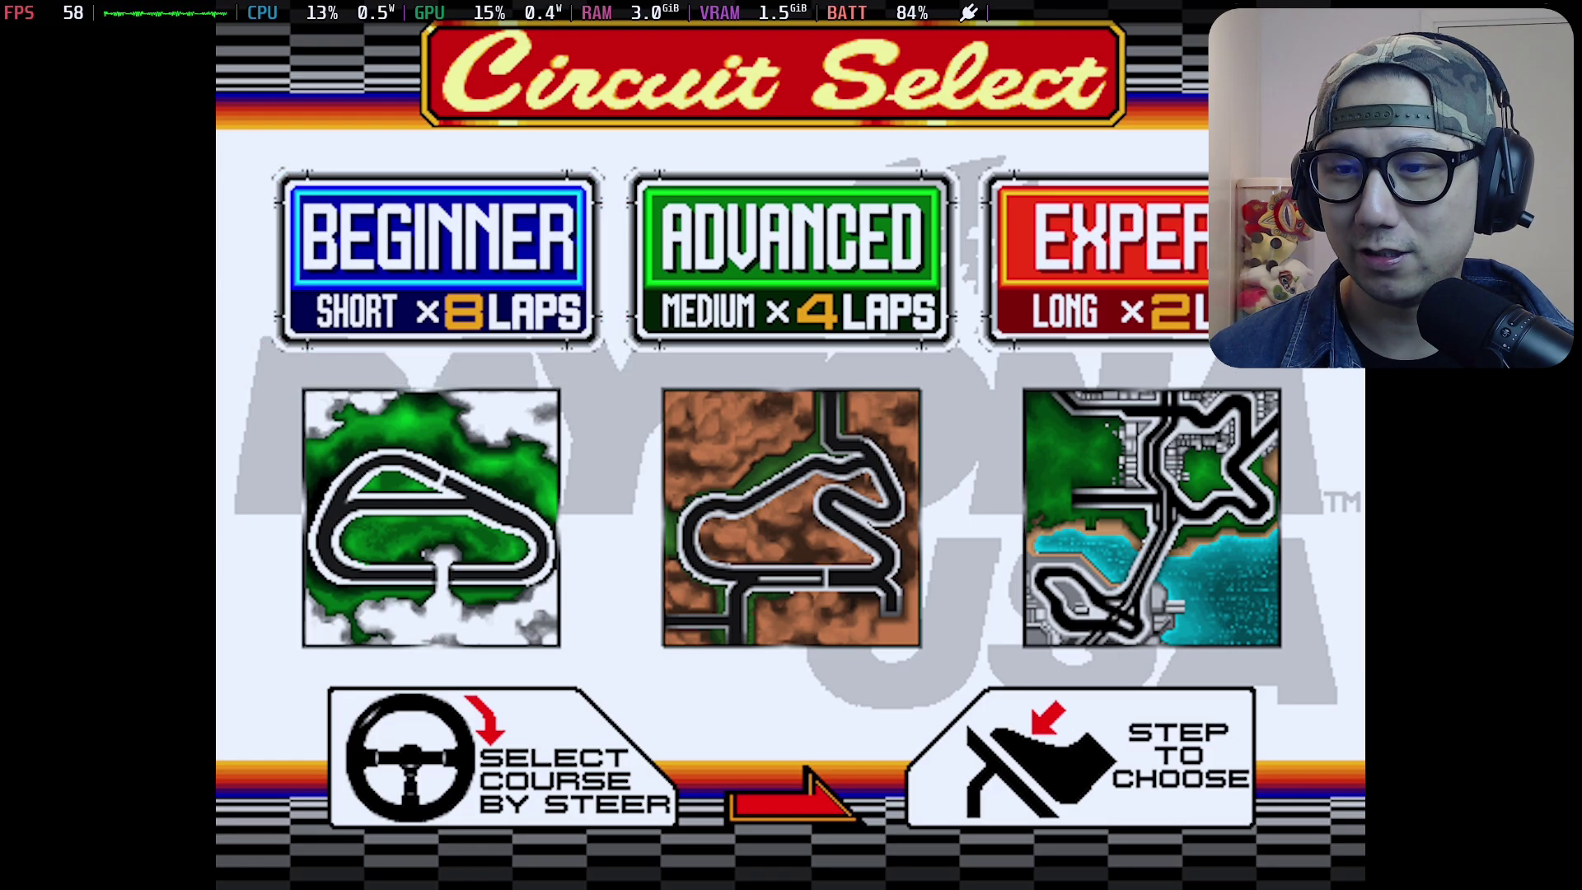
key(Return)
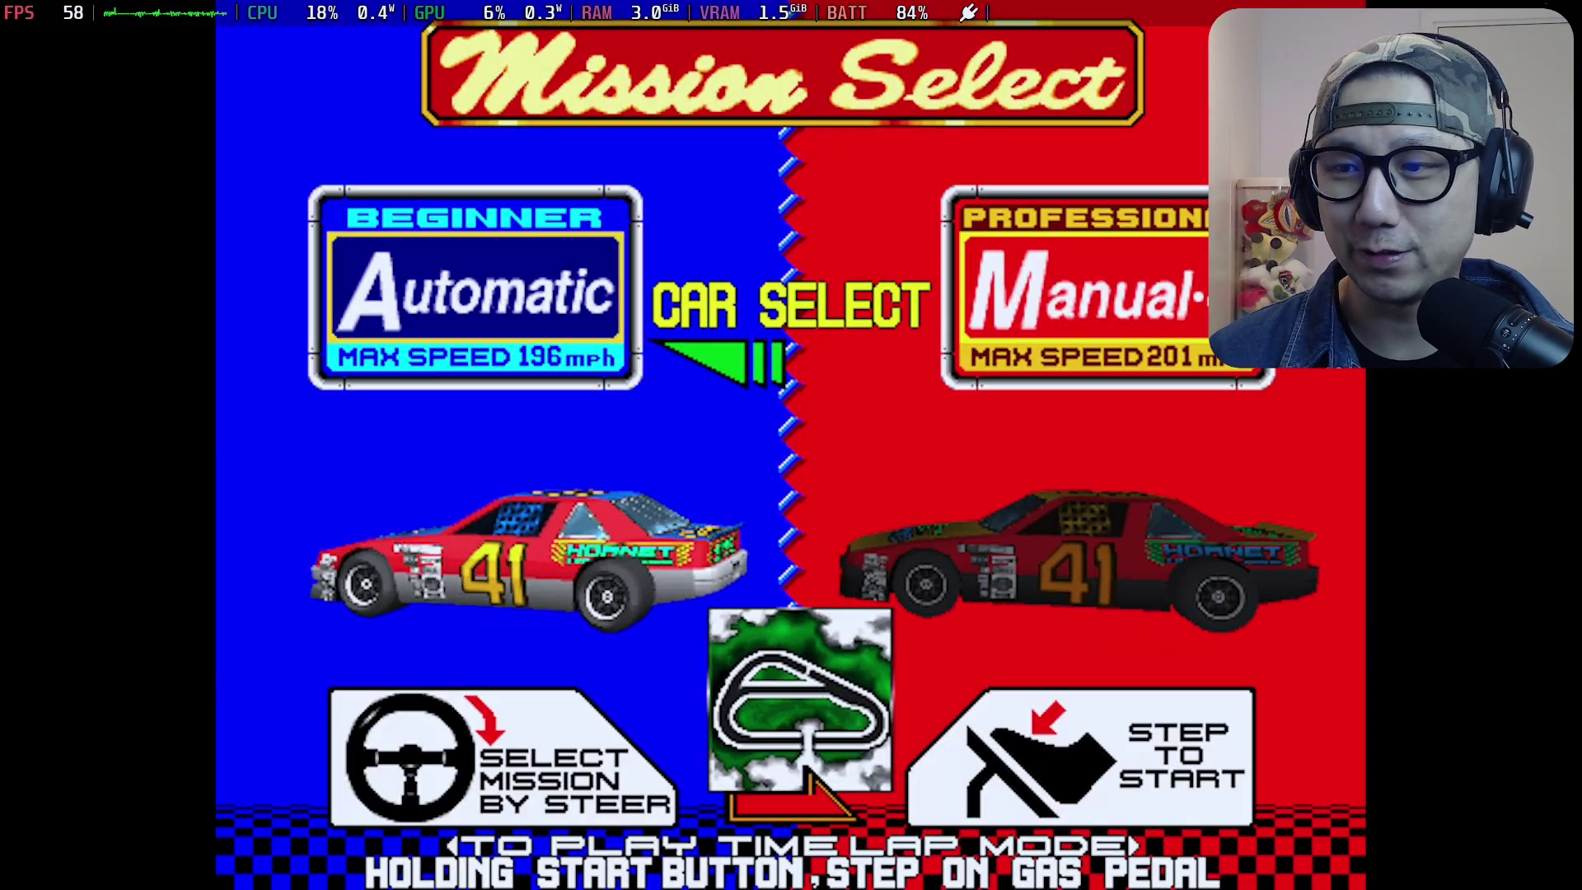
key(Return)
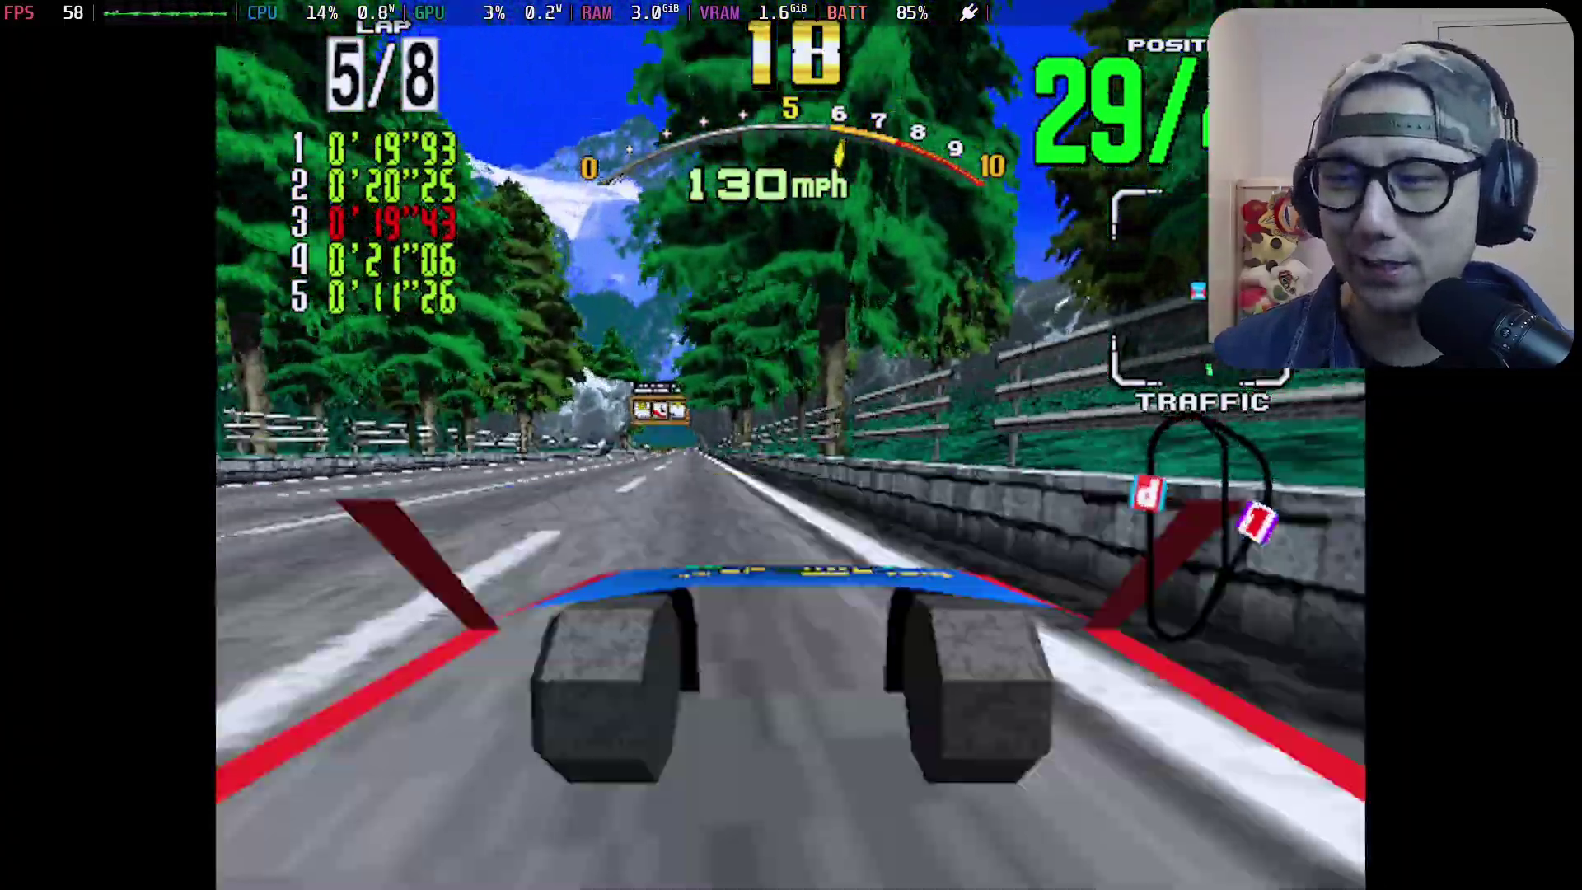
Open the Steam game menu during the lap 5 Daytona USA race.
key(super)
Exit Daytona USA from the Steam game menu and confirm quitting.
key(Up)
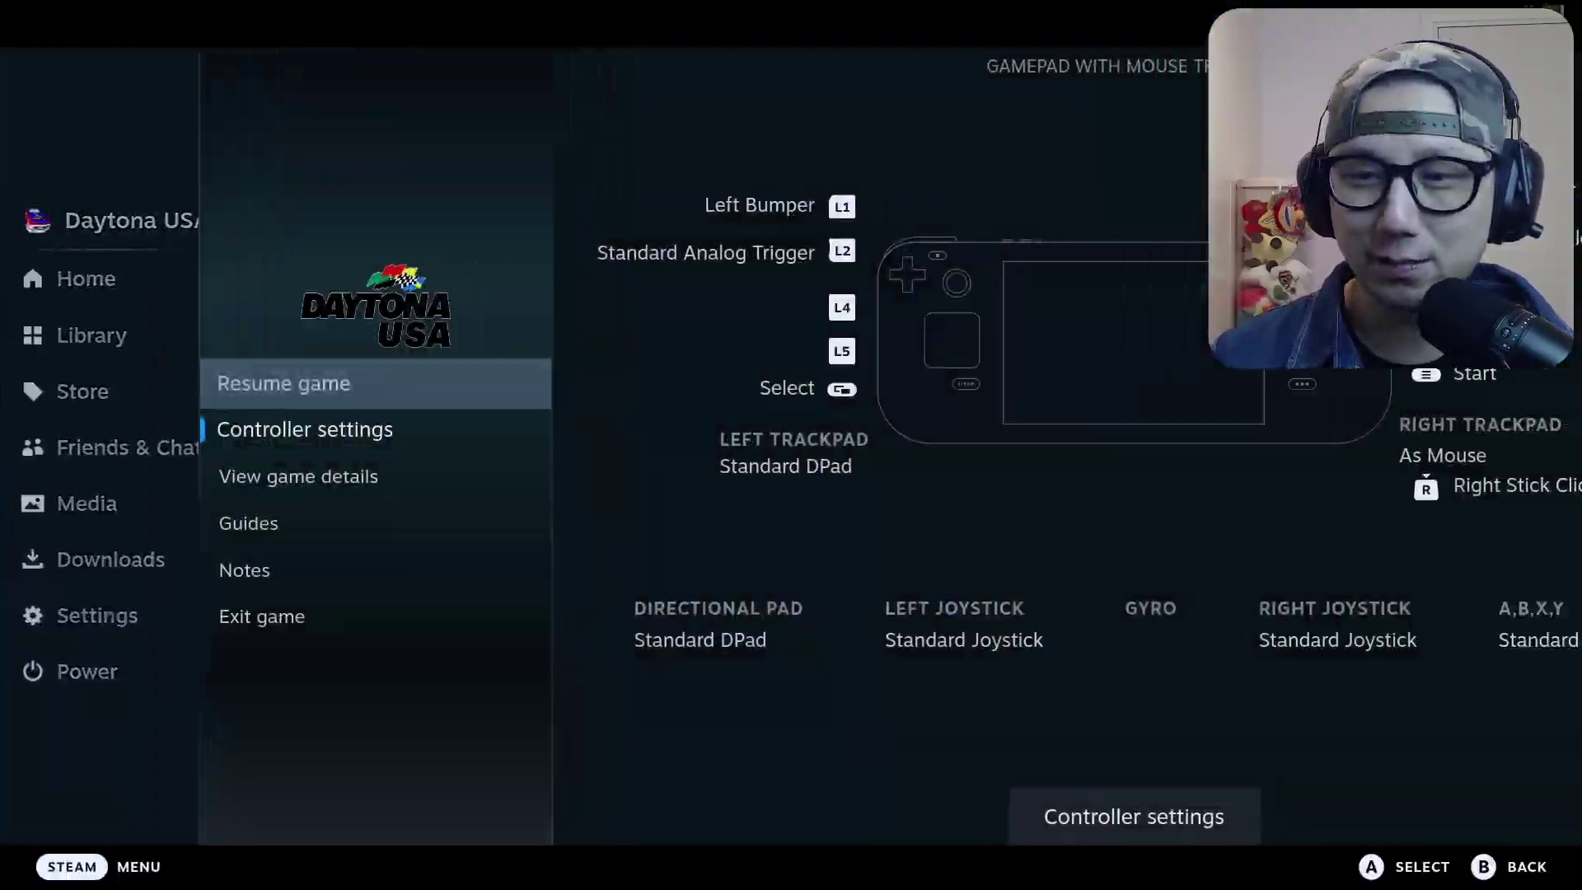
key(Down)
key(Down)
key(Down)
key(Down)
key(Down)
key(Return)
key(Return)
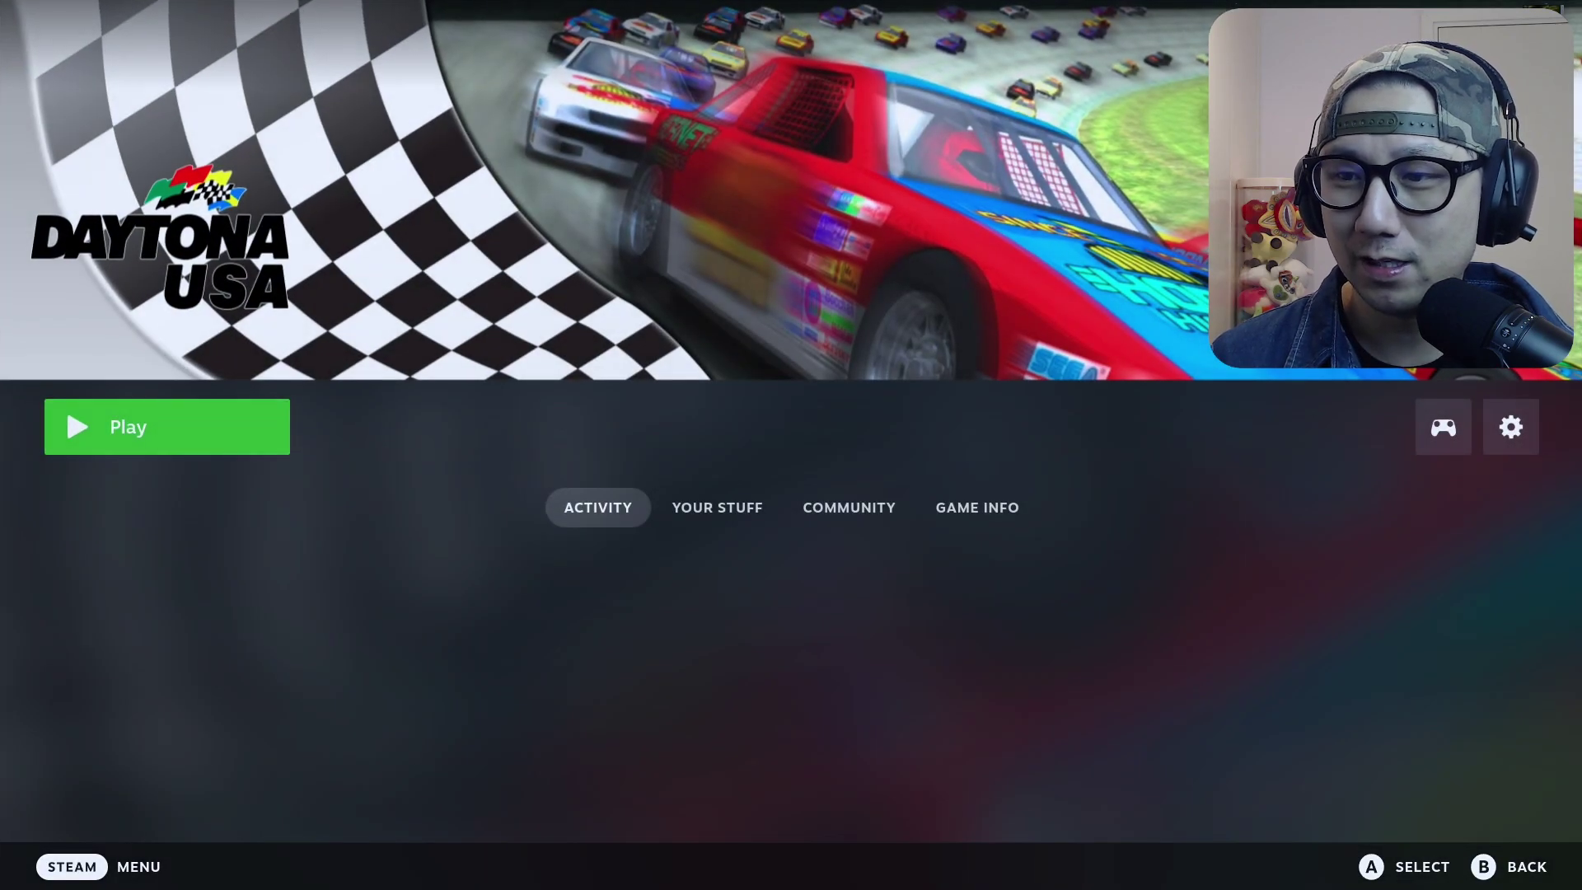
Launch Daytona USA 2 from Recent Games on the Steam Home screen.
key(Escape)
key(Left)
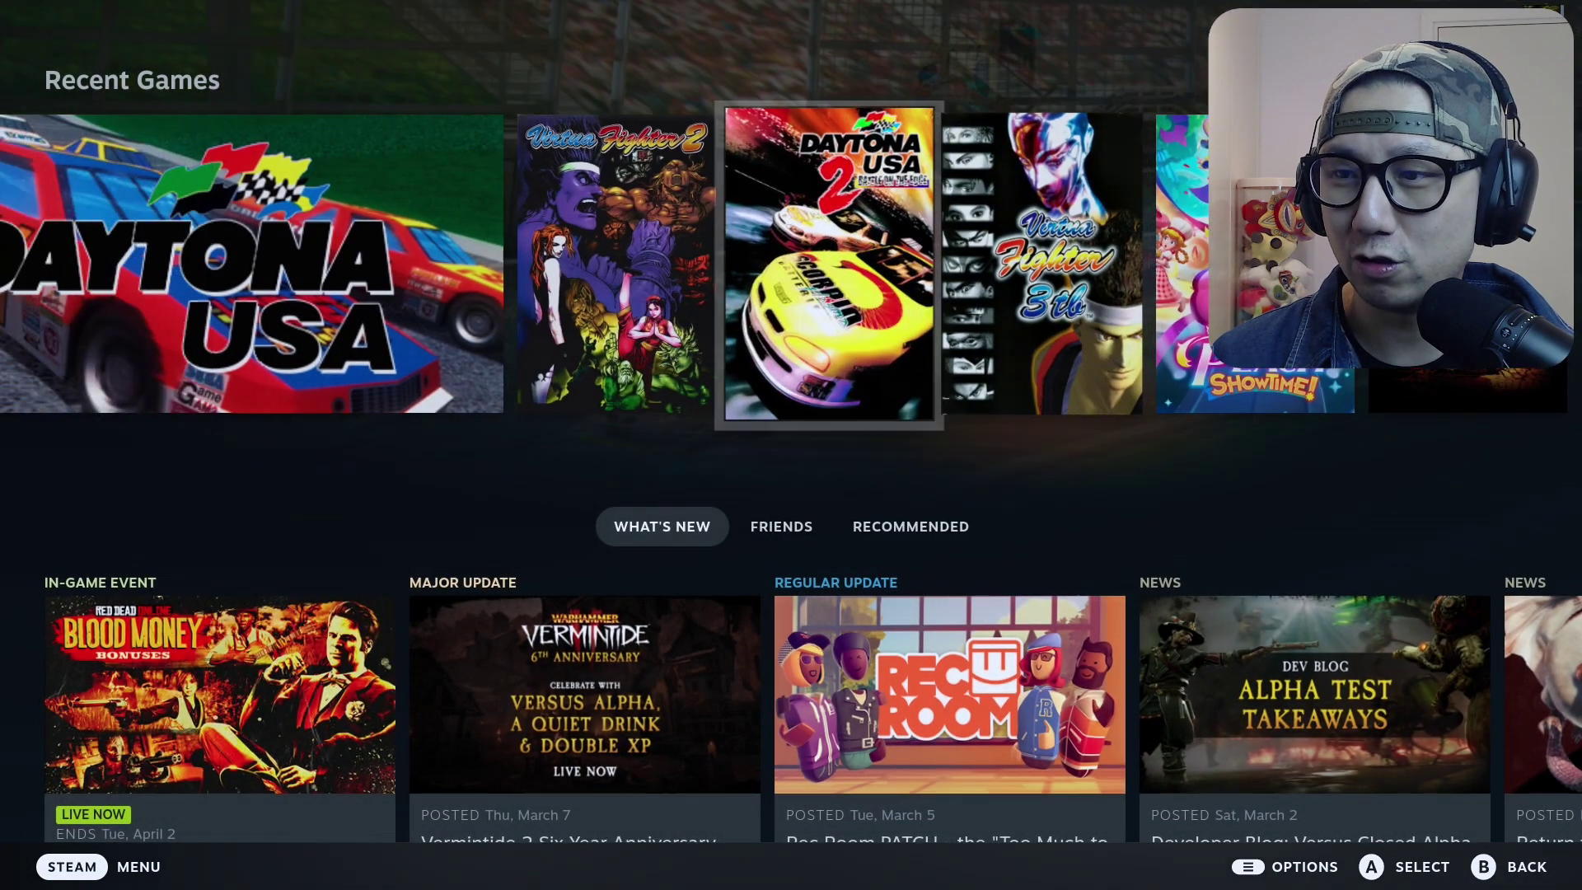
key(Return)
key(Return)
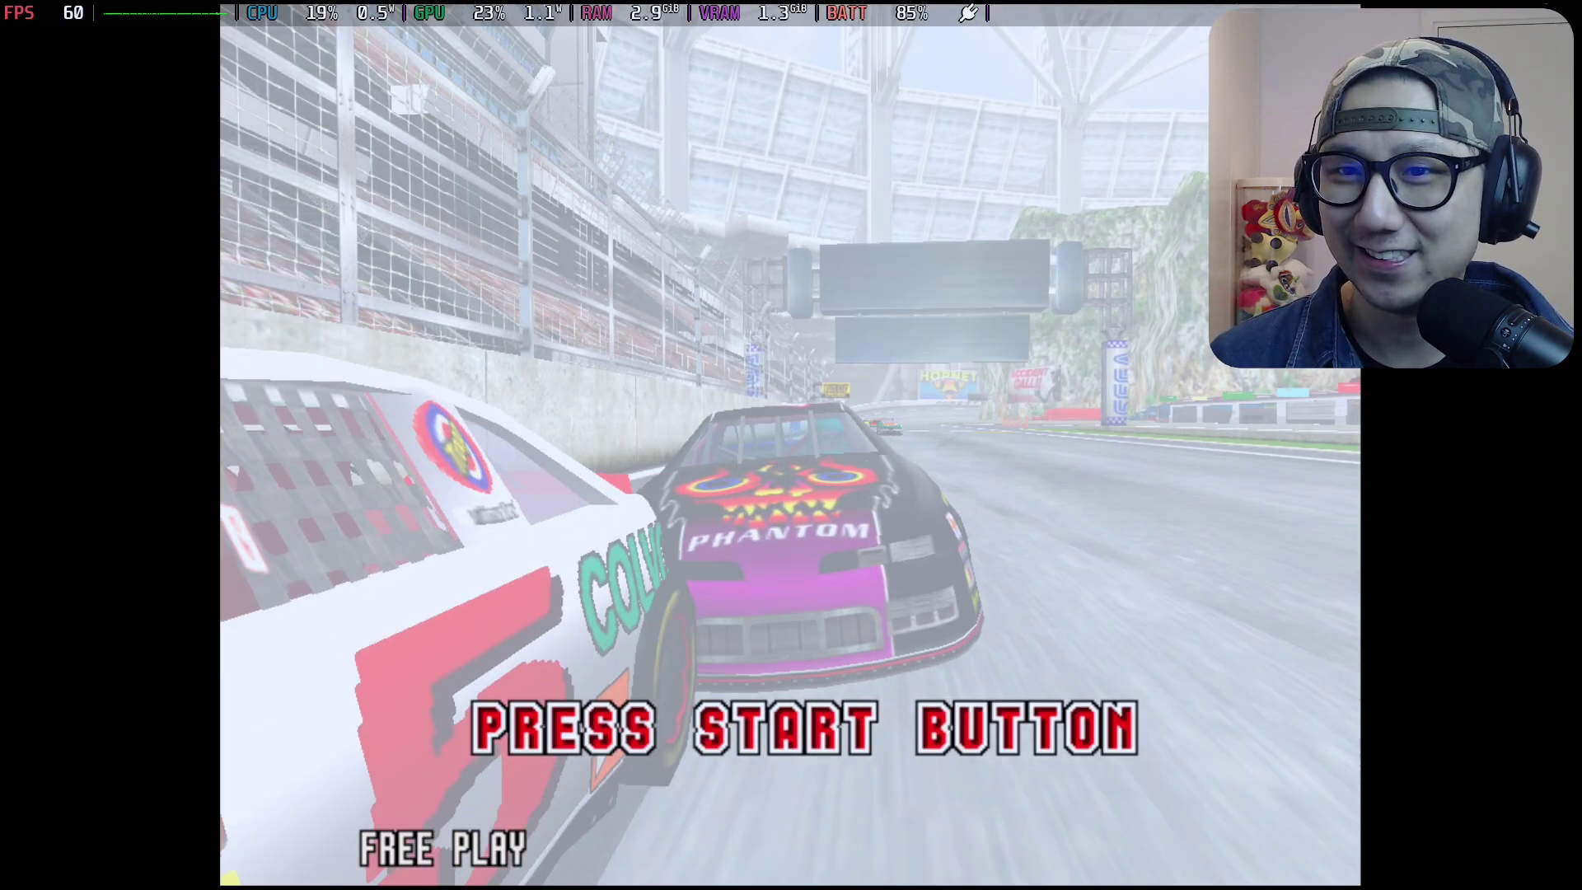
Get past Daytona USA 2's PRESS START BUTTON attract screen to Course Select.
key(Return)
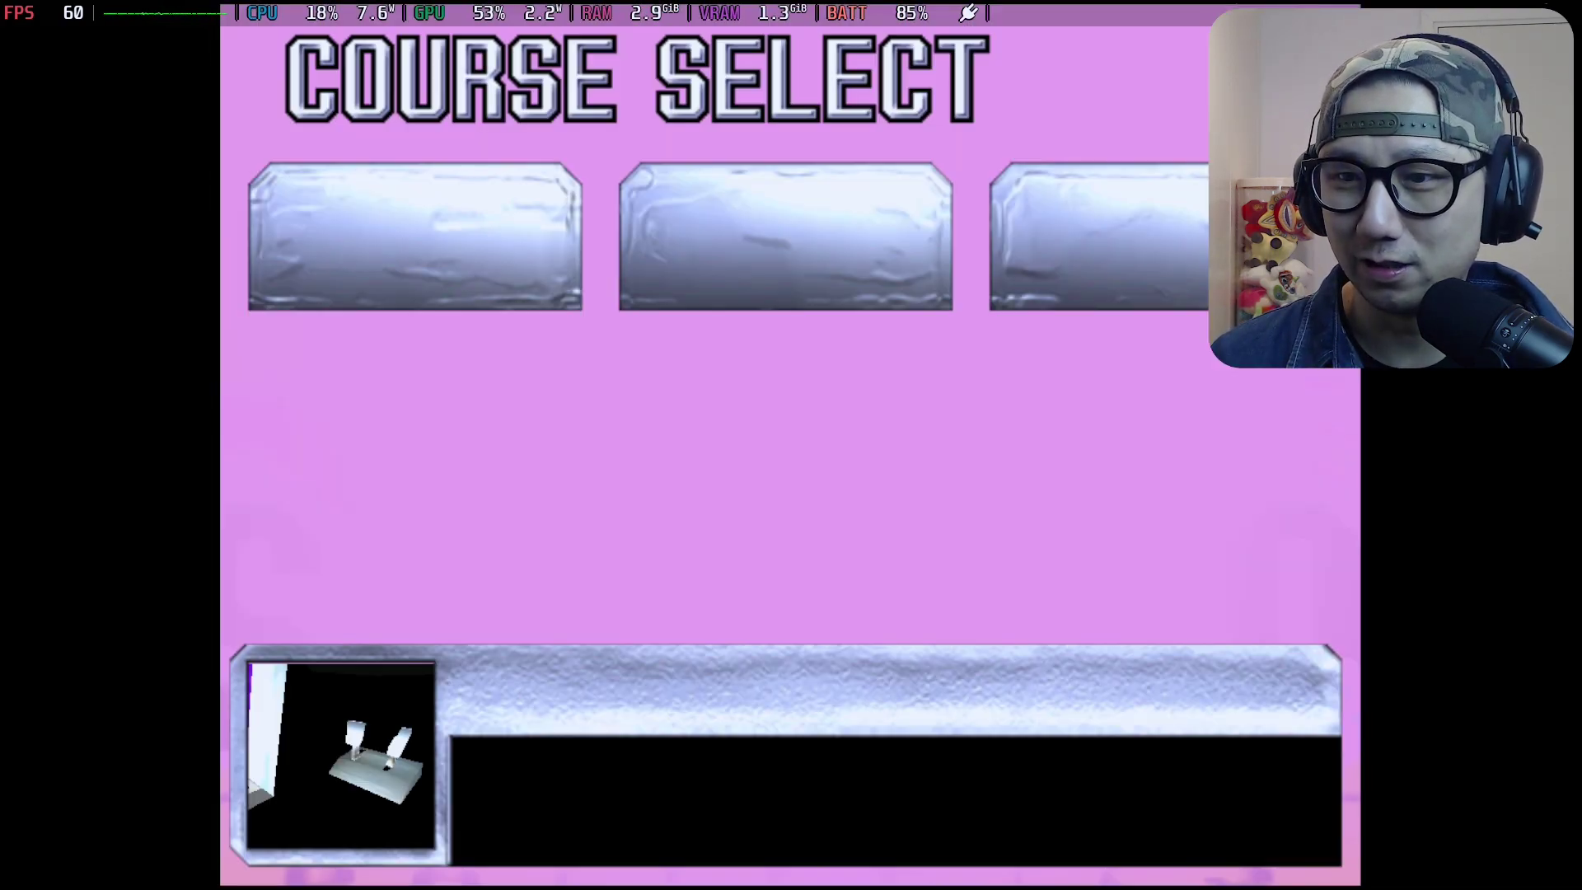
Start a Daytona USA 2 race on the Beginner course with the Normal automatic car.
key(Return)
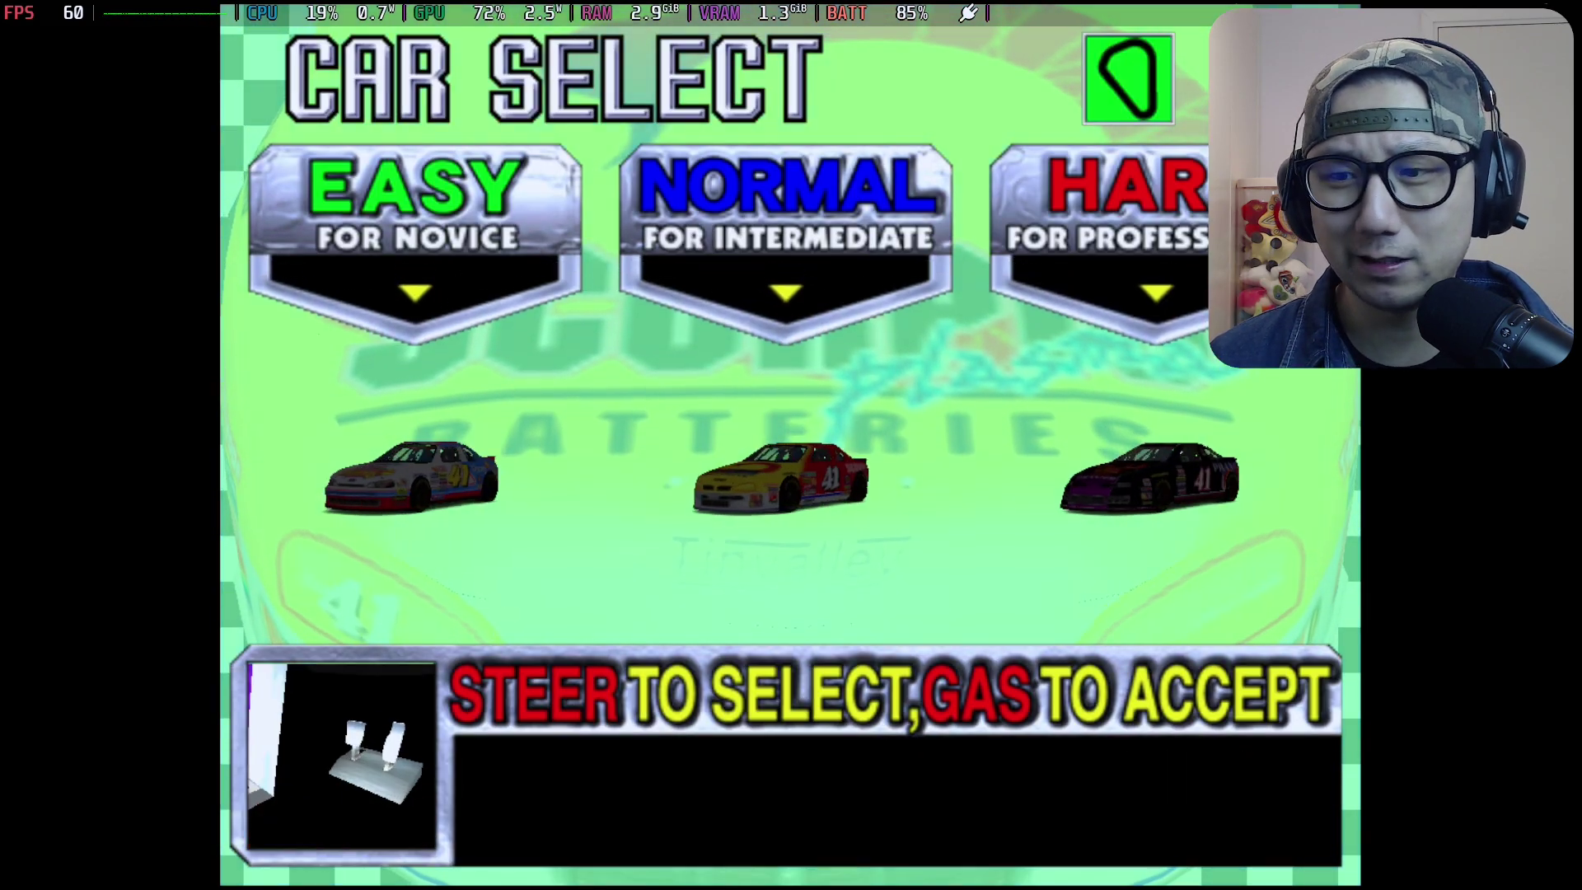
key(Return)
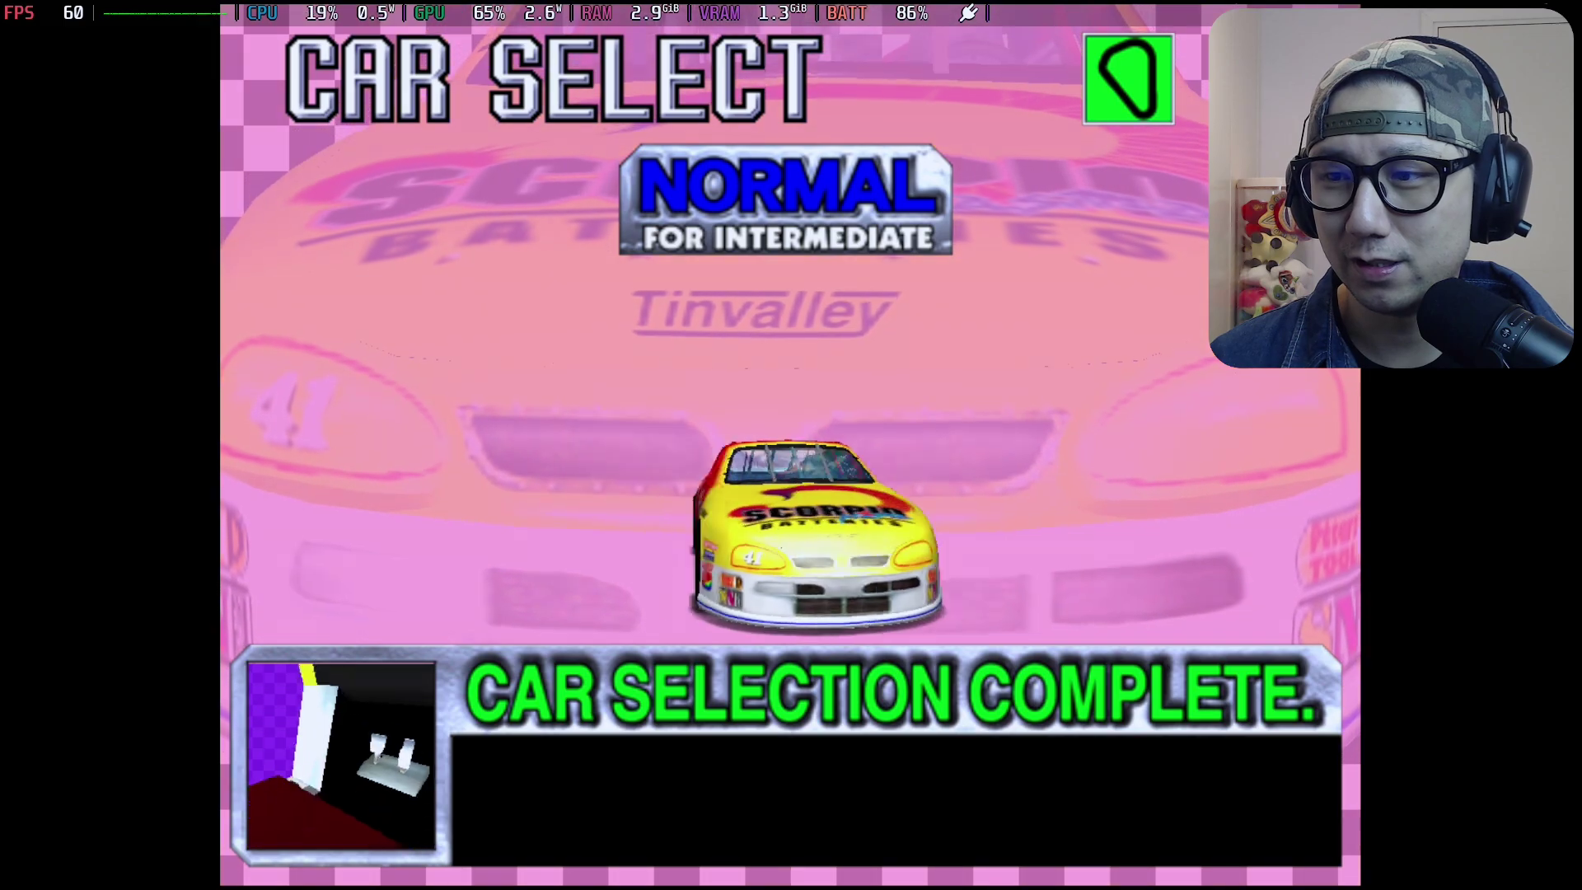
key(Return)
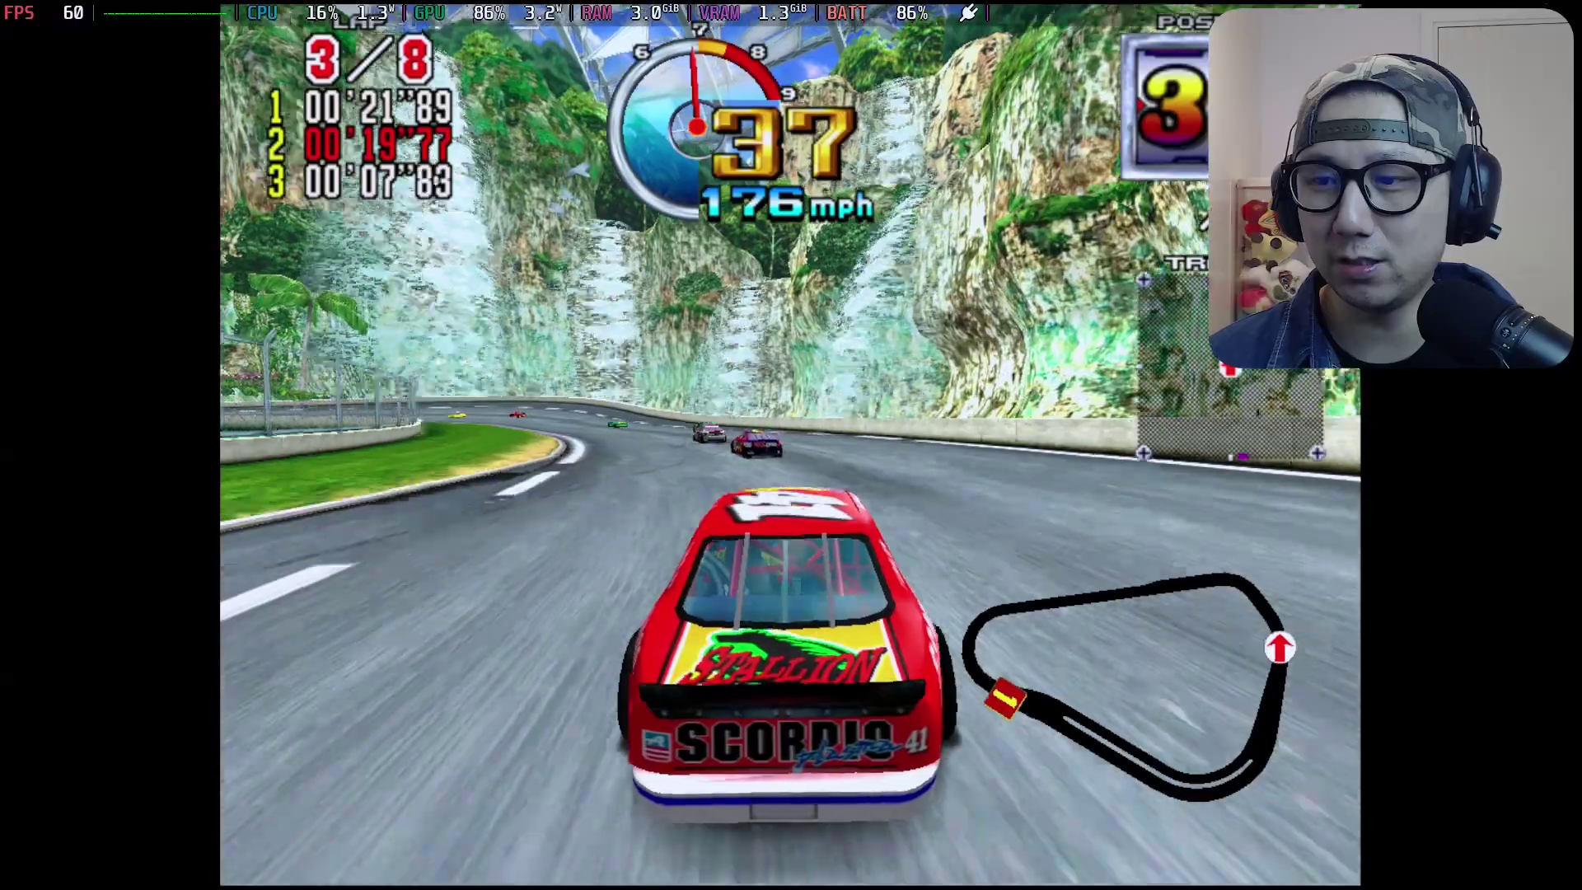
Switch the Steam Deck to Desktop Mode from the Steam menu's Power options.
key(super)
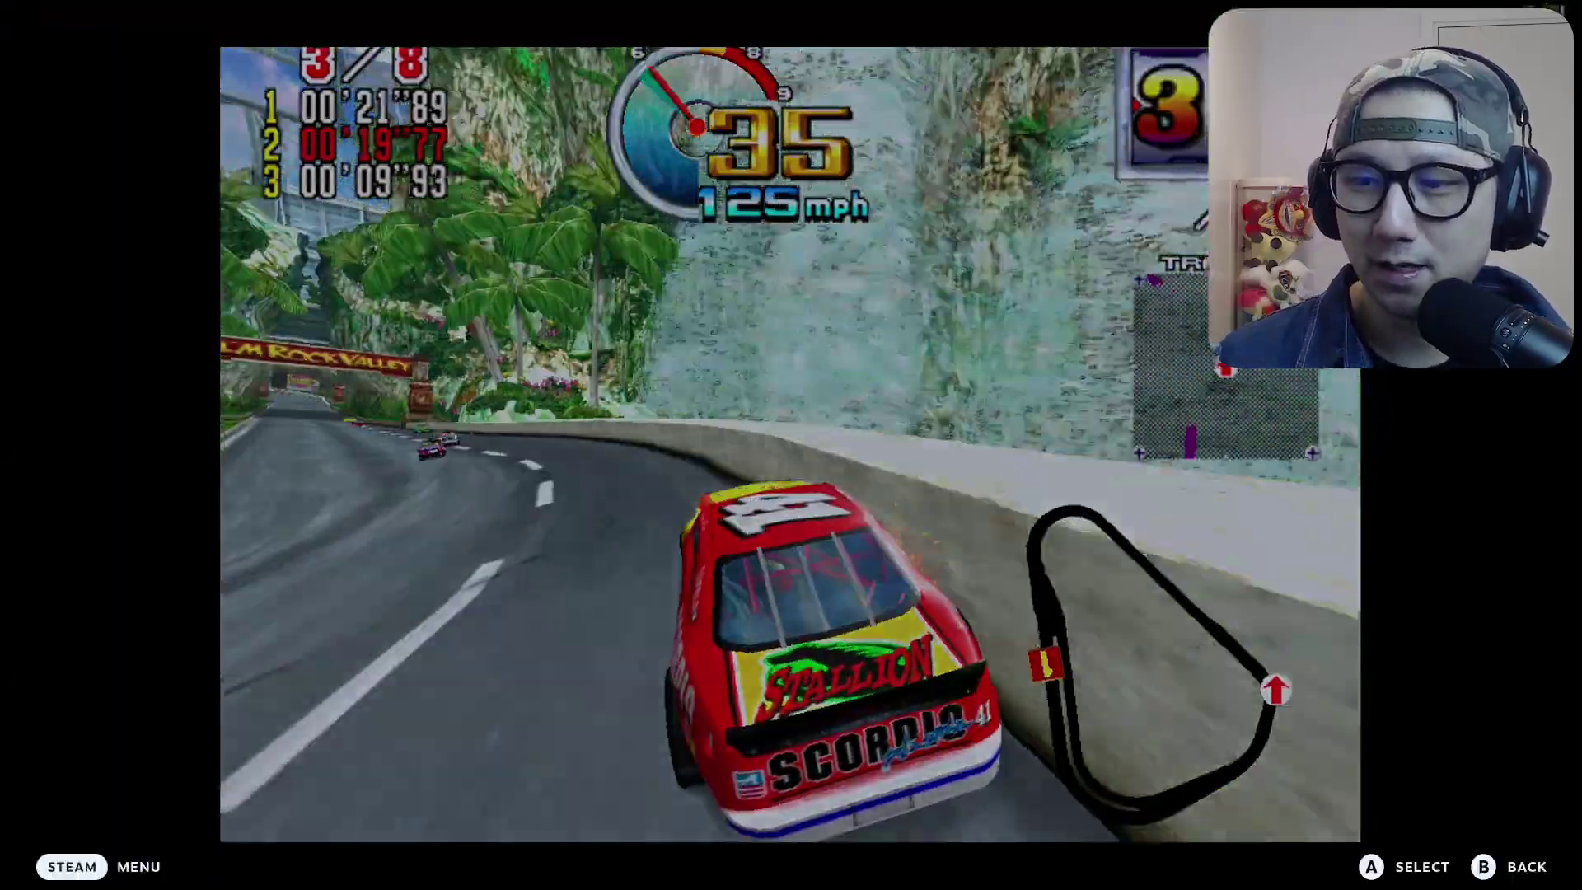
key(Return)
key(Down)
key(Down)
key(Down)
key(Return)
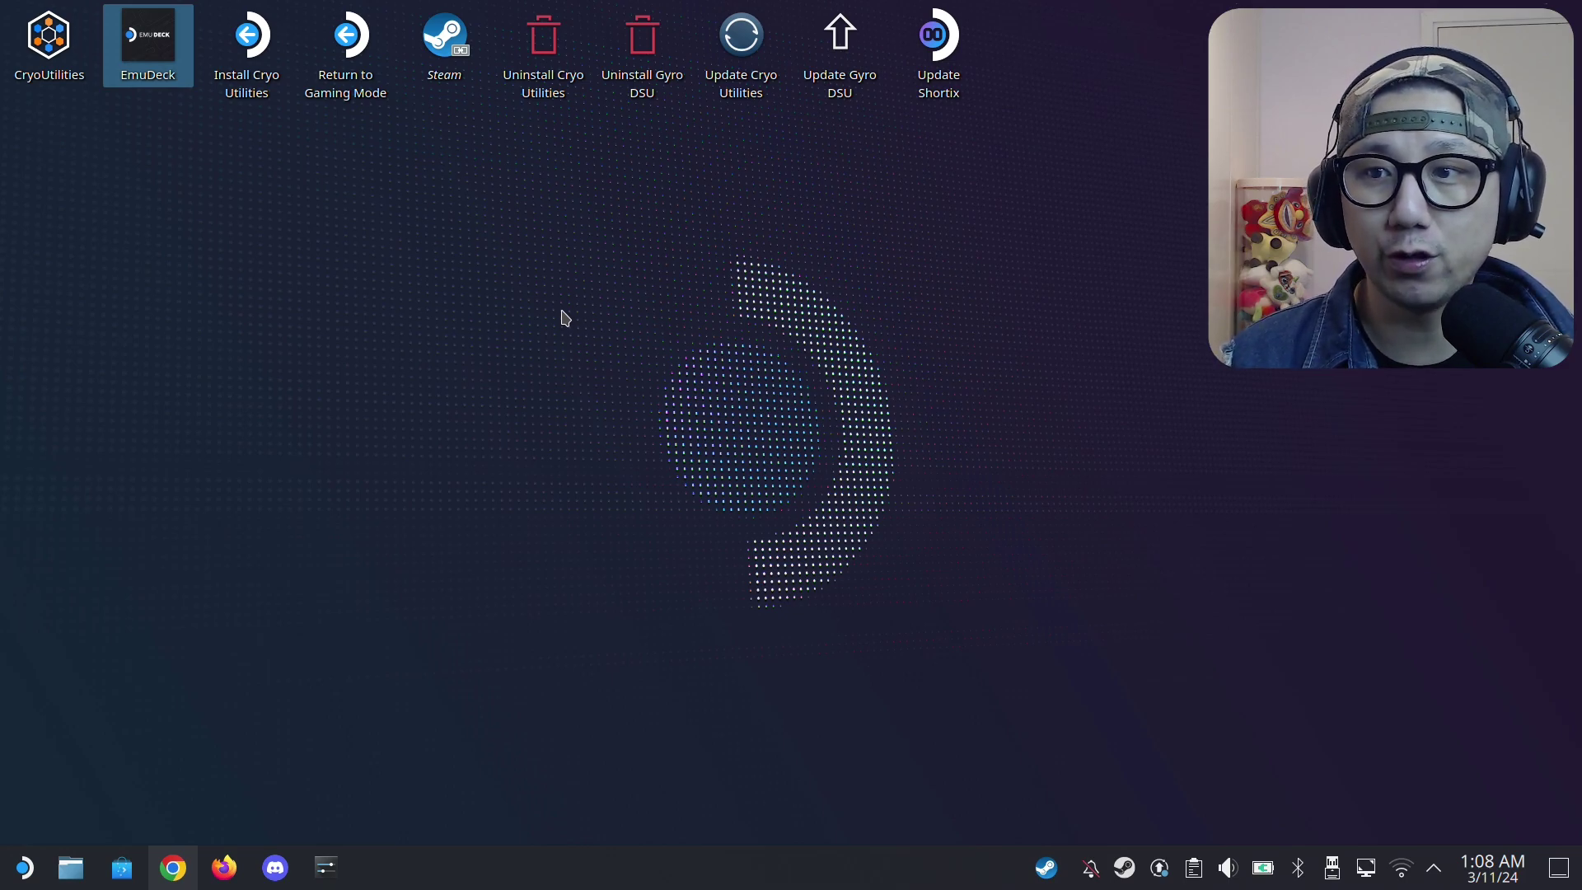
Bring up the browser window showing emudeck.com from the taskbar.
click(173, 866)
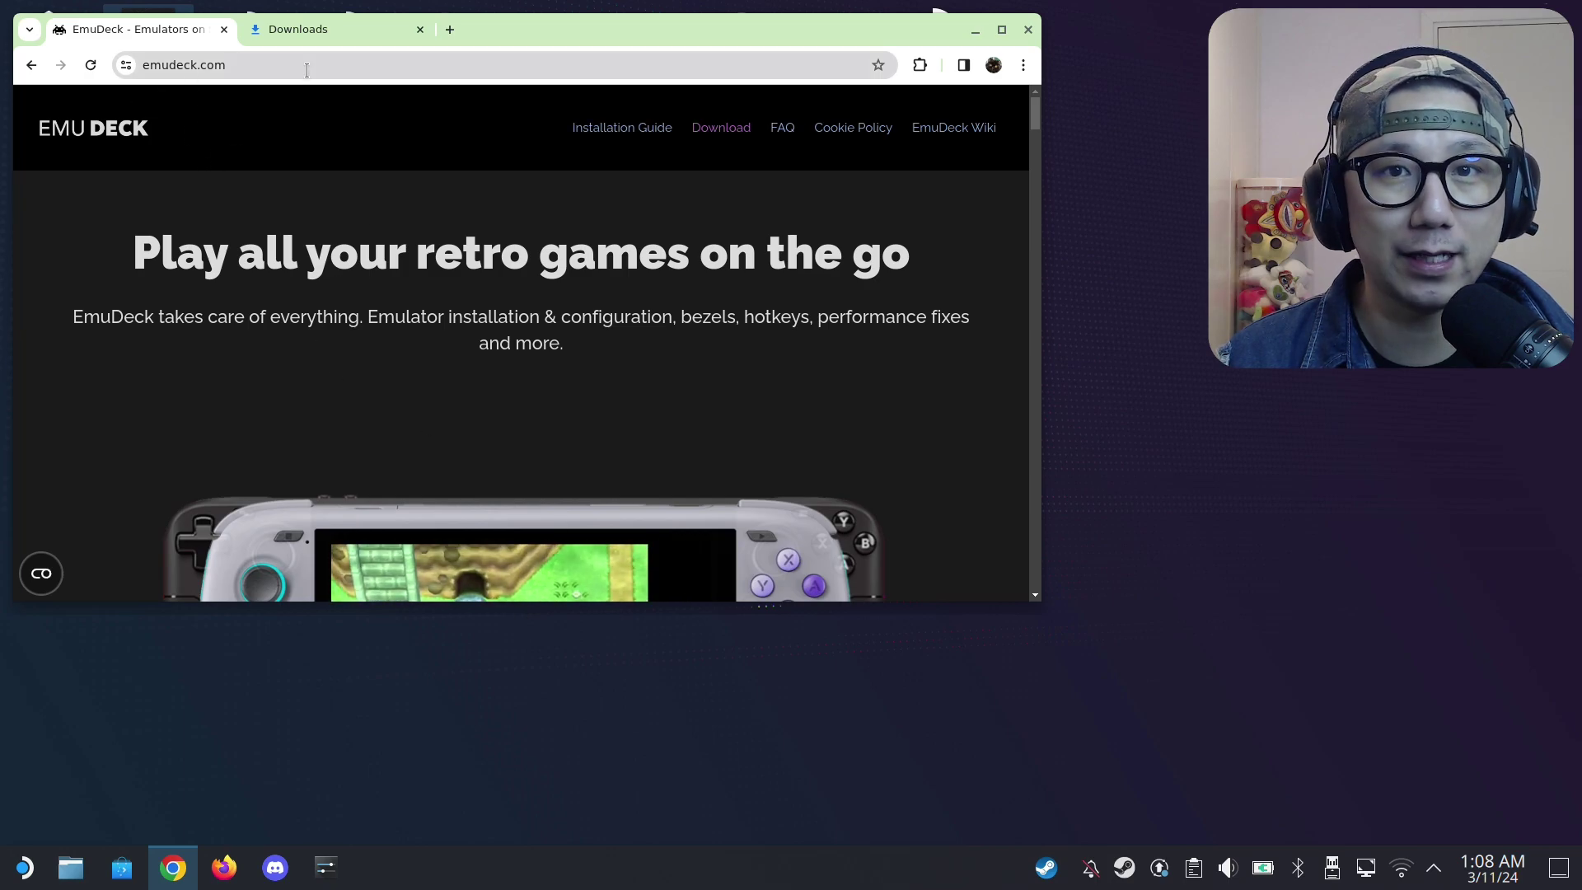
Download the SteamOS EmuDeck.desktop installer from the EmuDeck site and show it in Downloads.
click(731, 128)
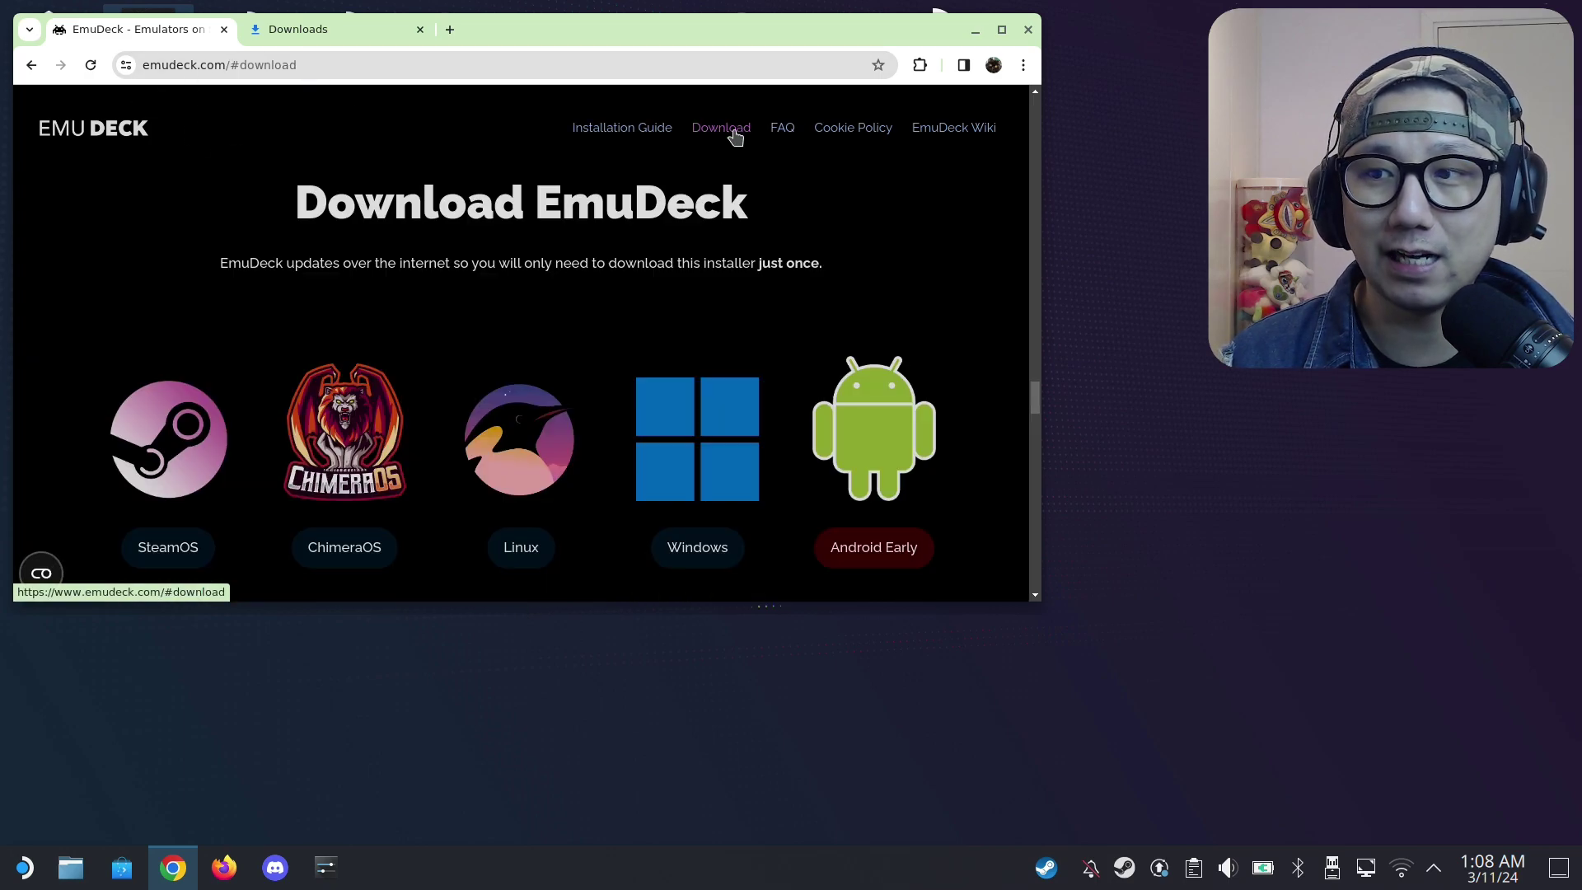
click(176, 555)
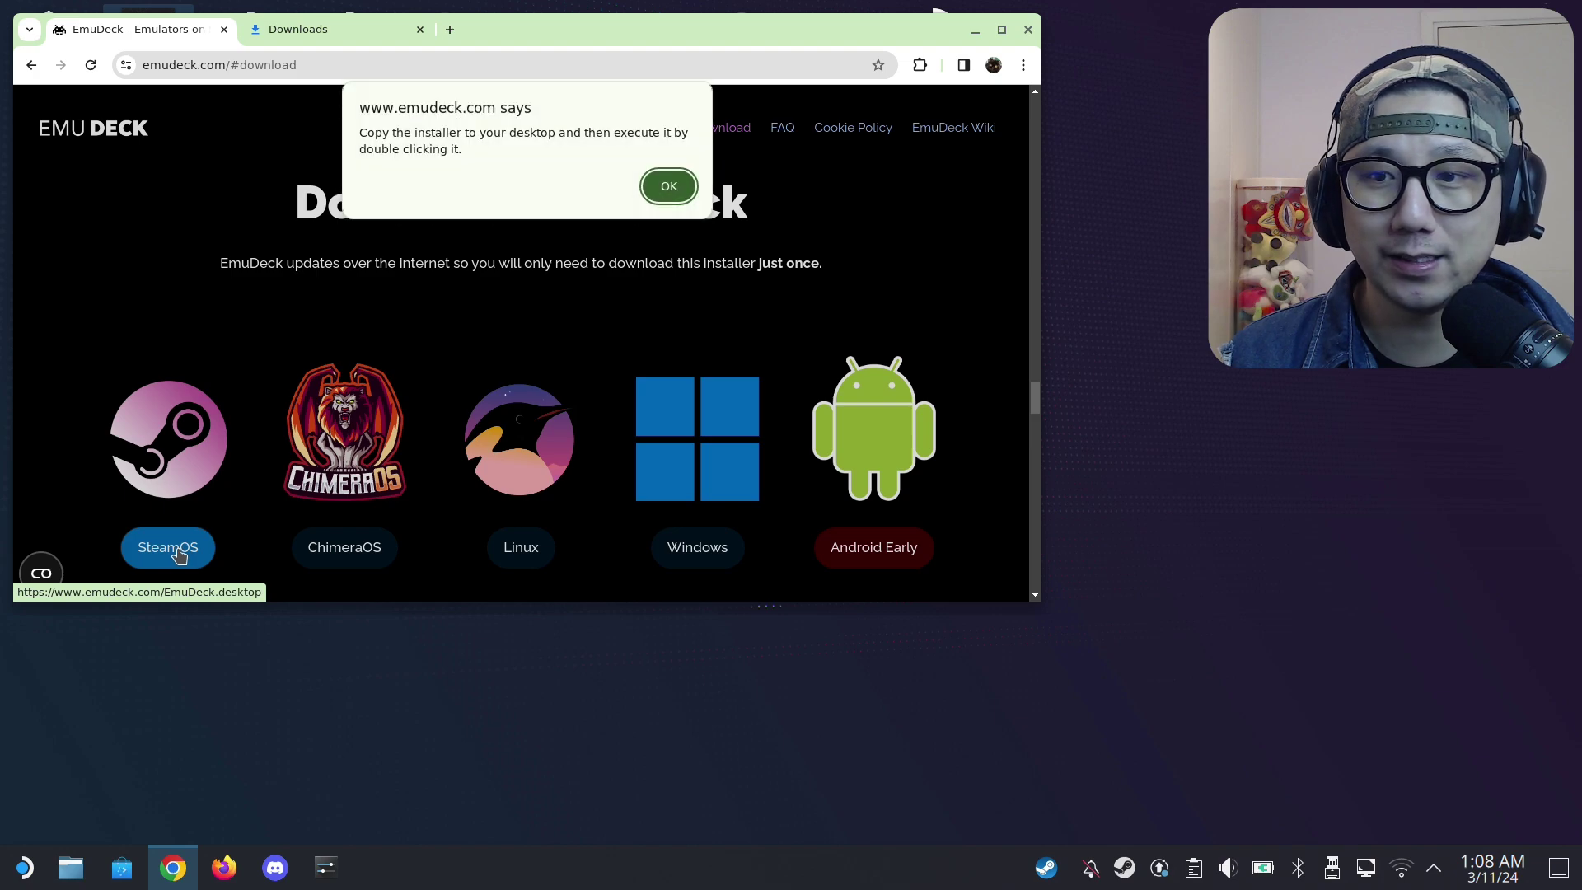
click(668, 185)
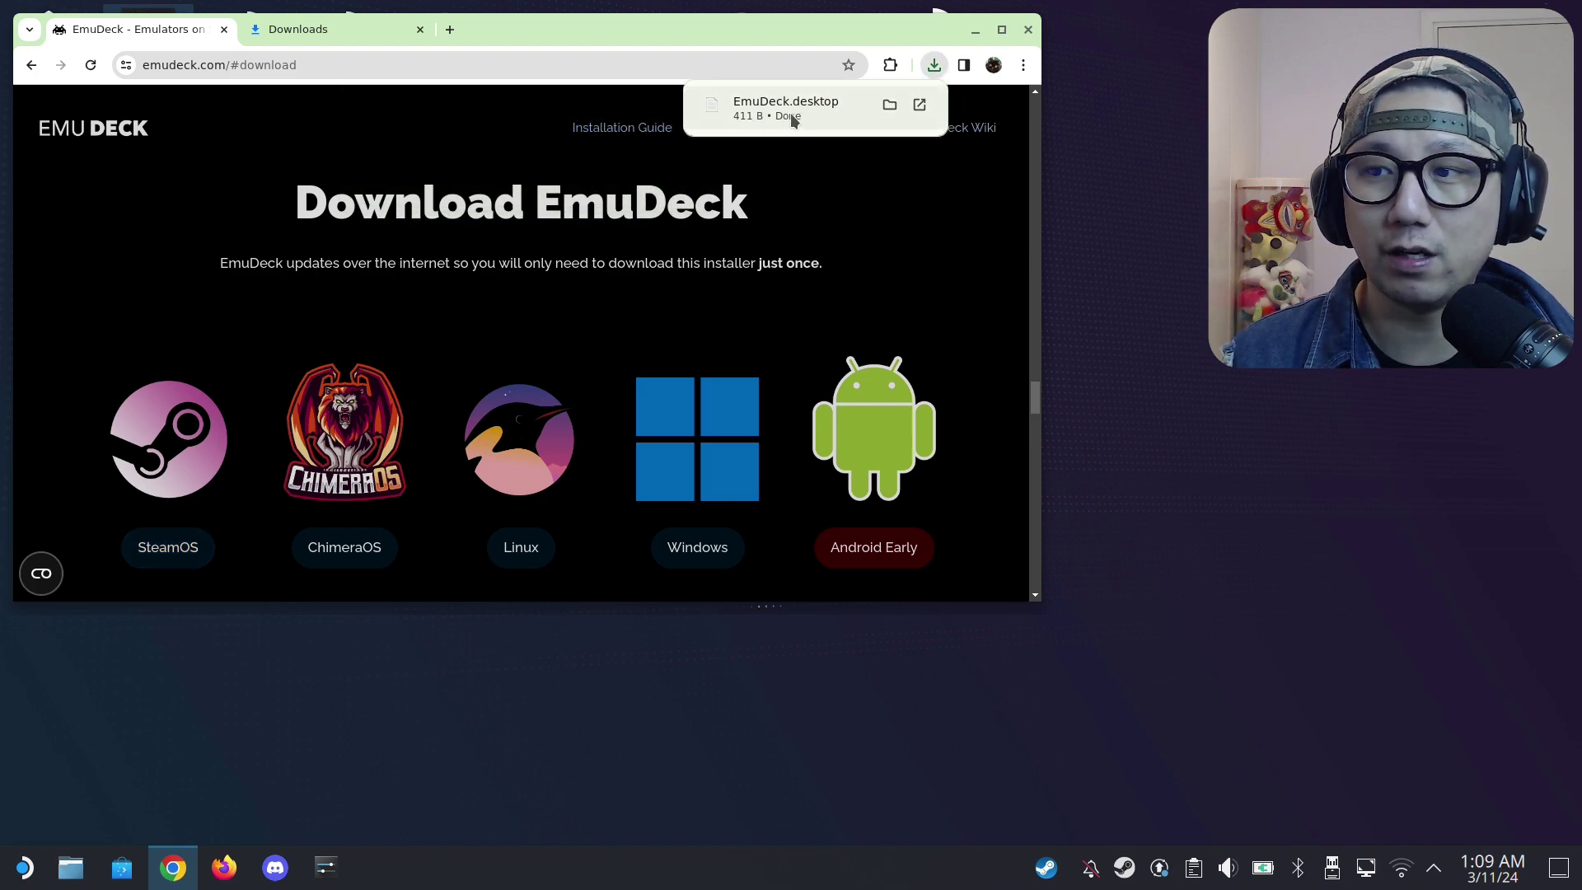
click(889, 104)
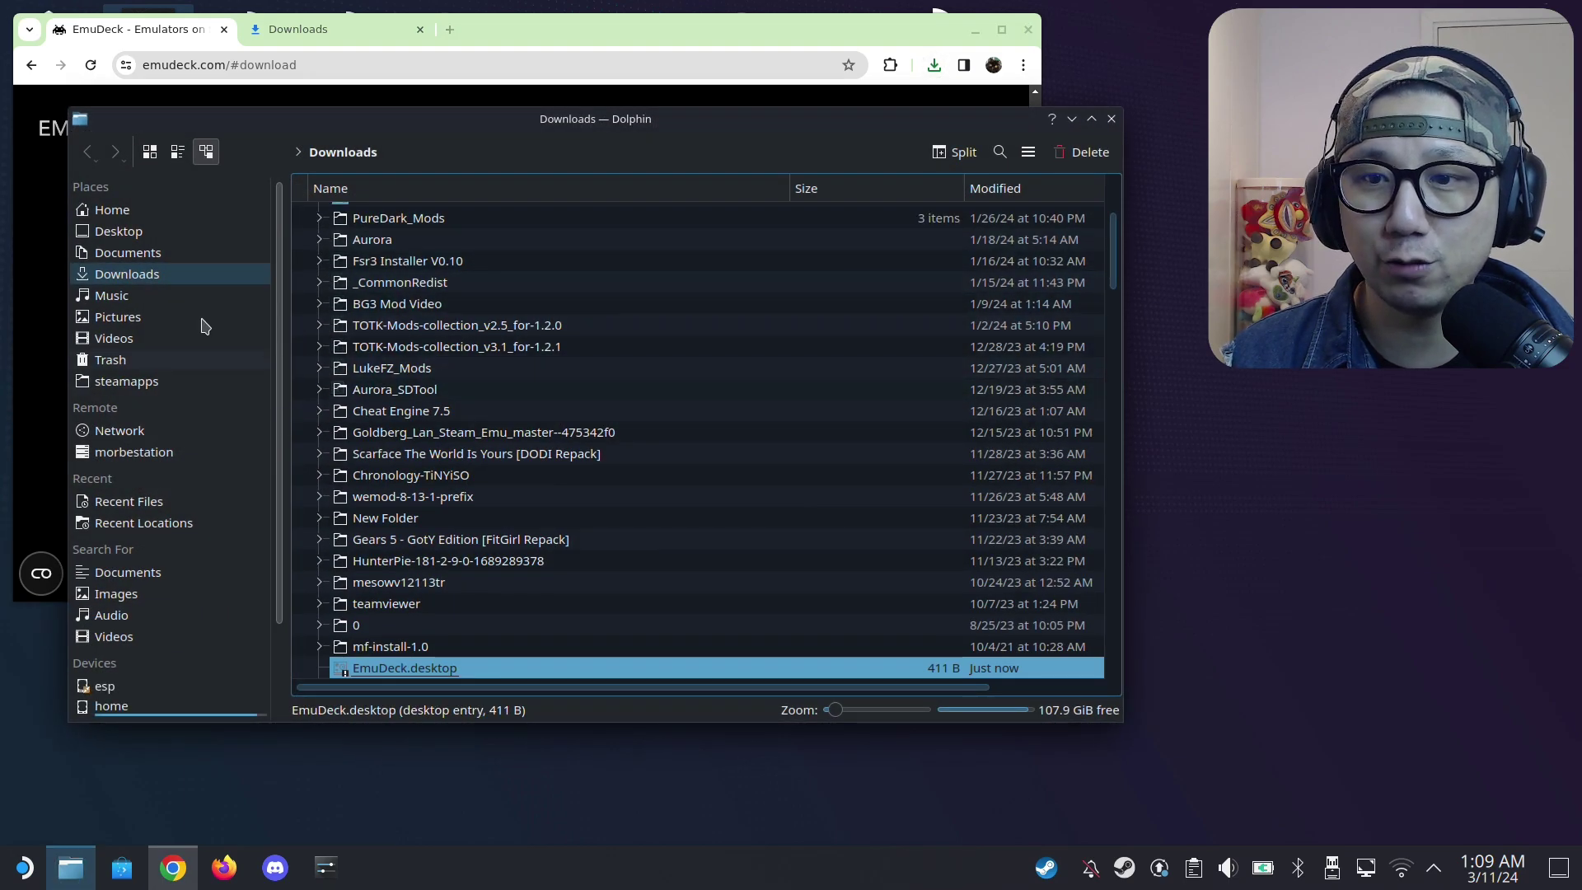
Execute EmuDeck.desktop, dismiss its warning, then minimize Dolphin and Chrome to show the desktop.
double_click(440, 669)
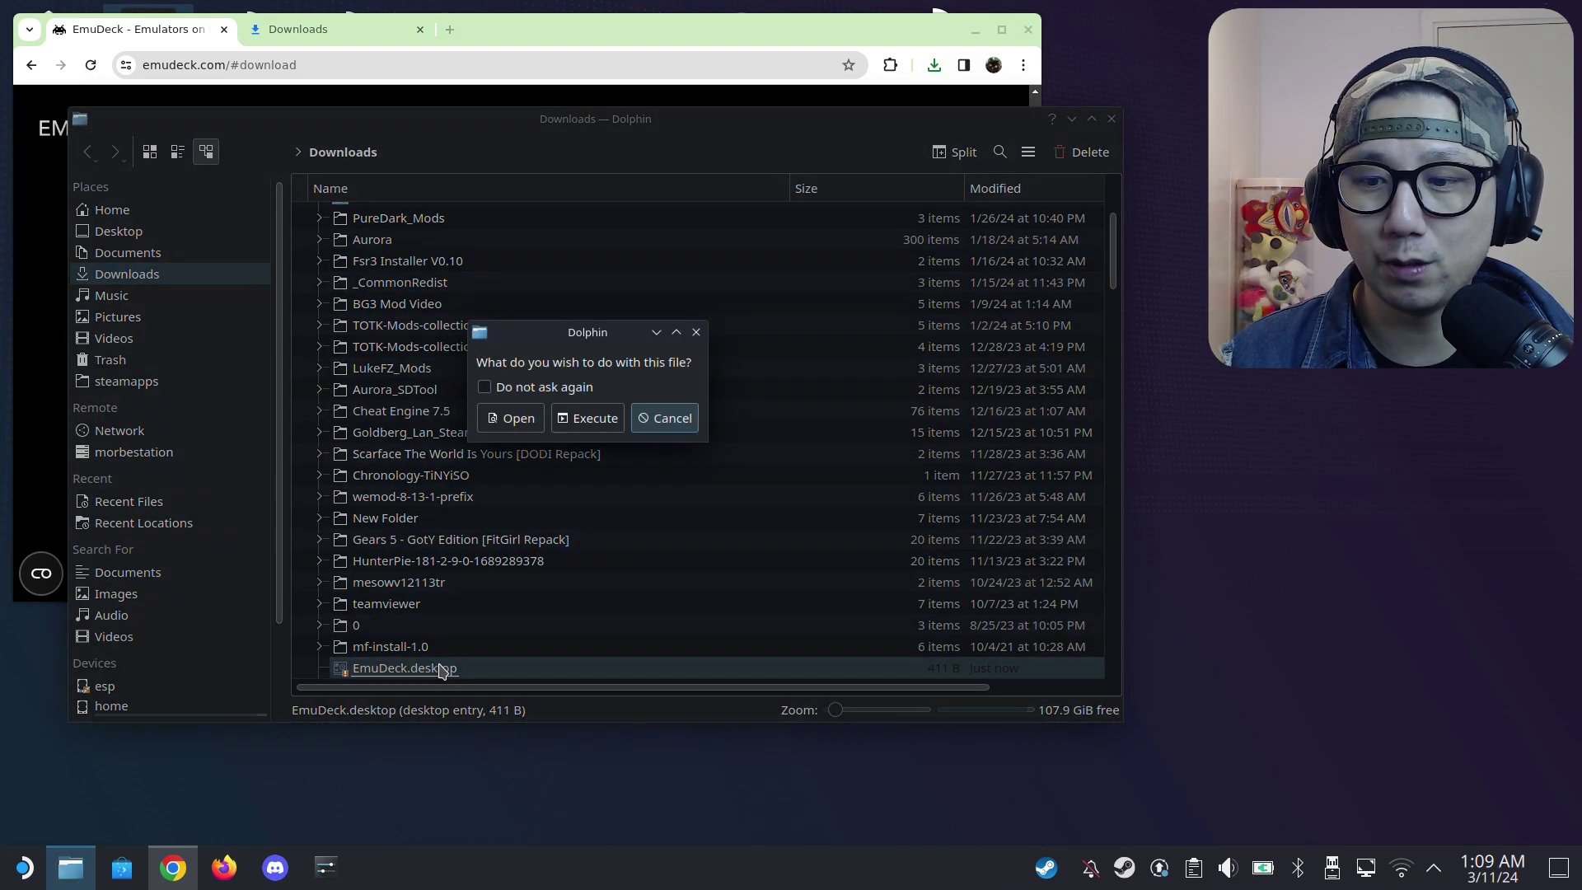
click(609, 419)
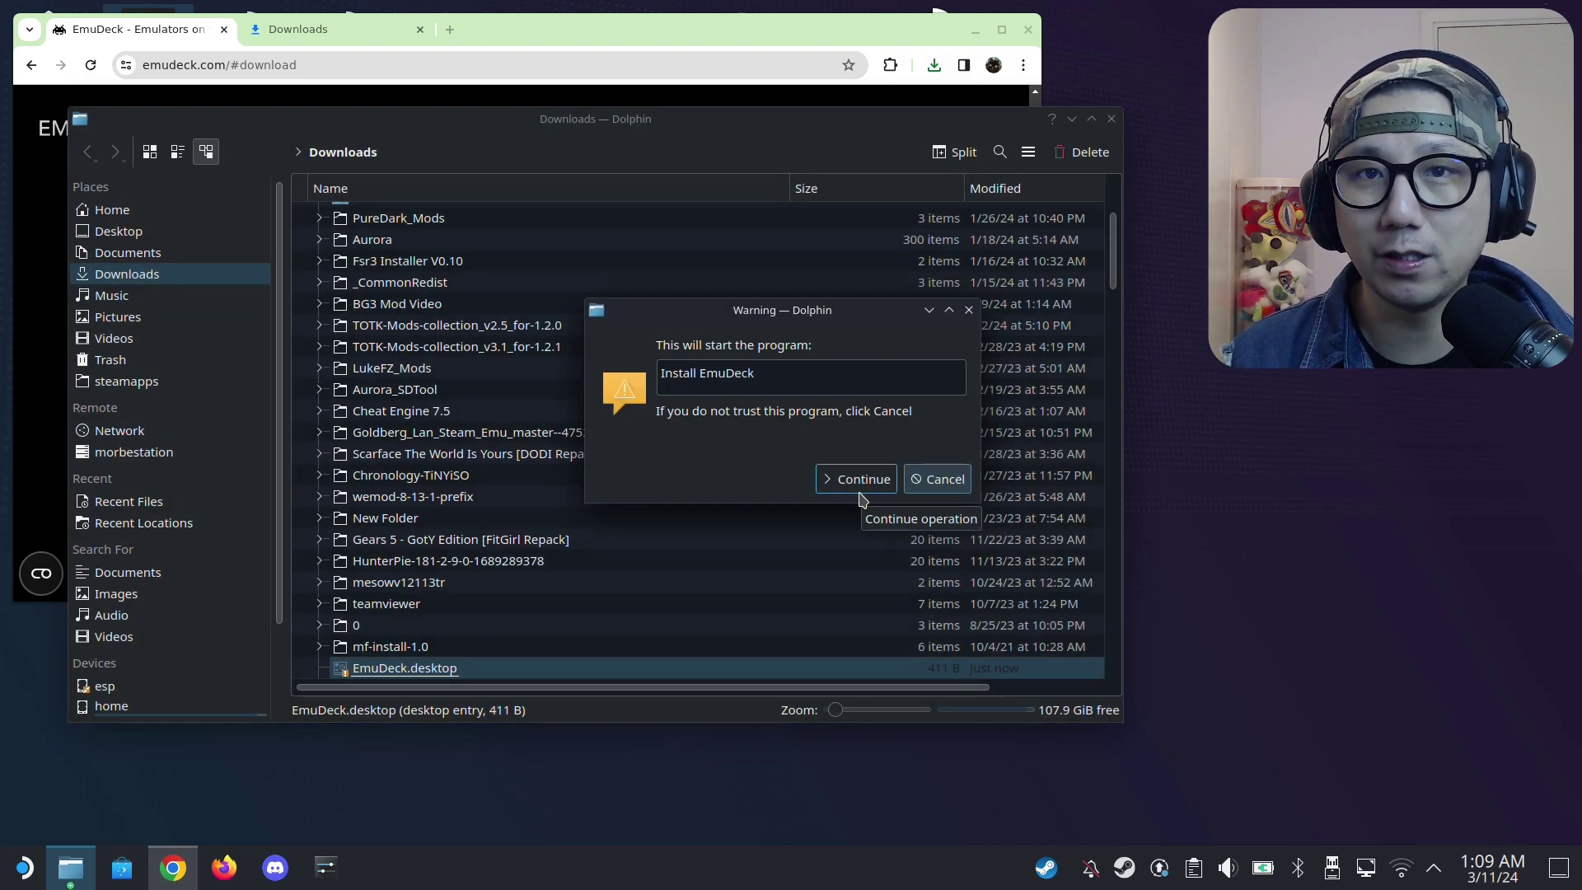
click(945, 481)
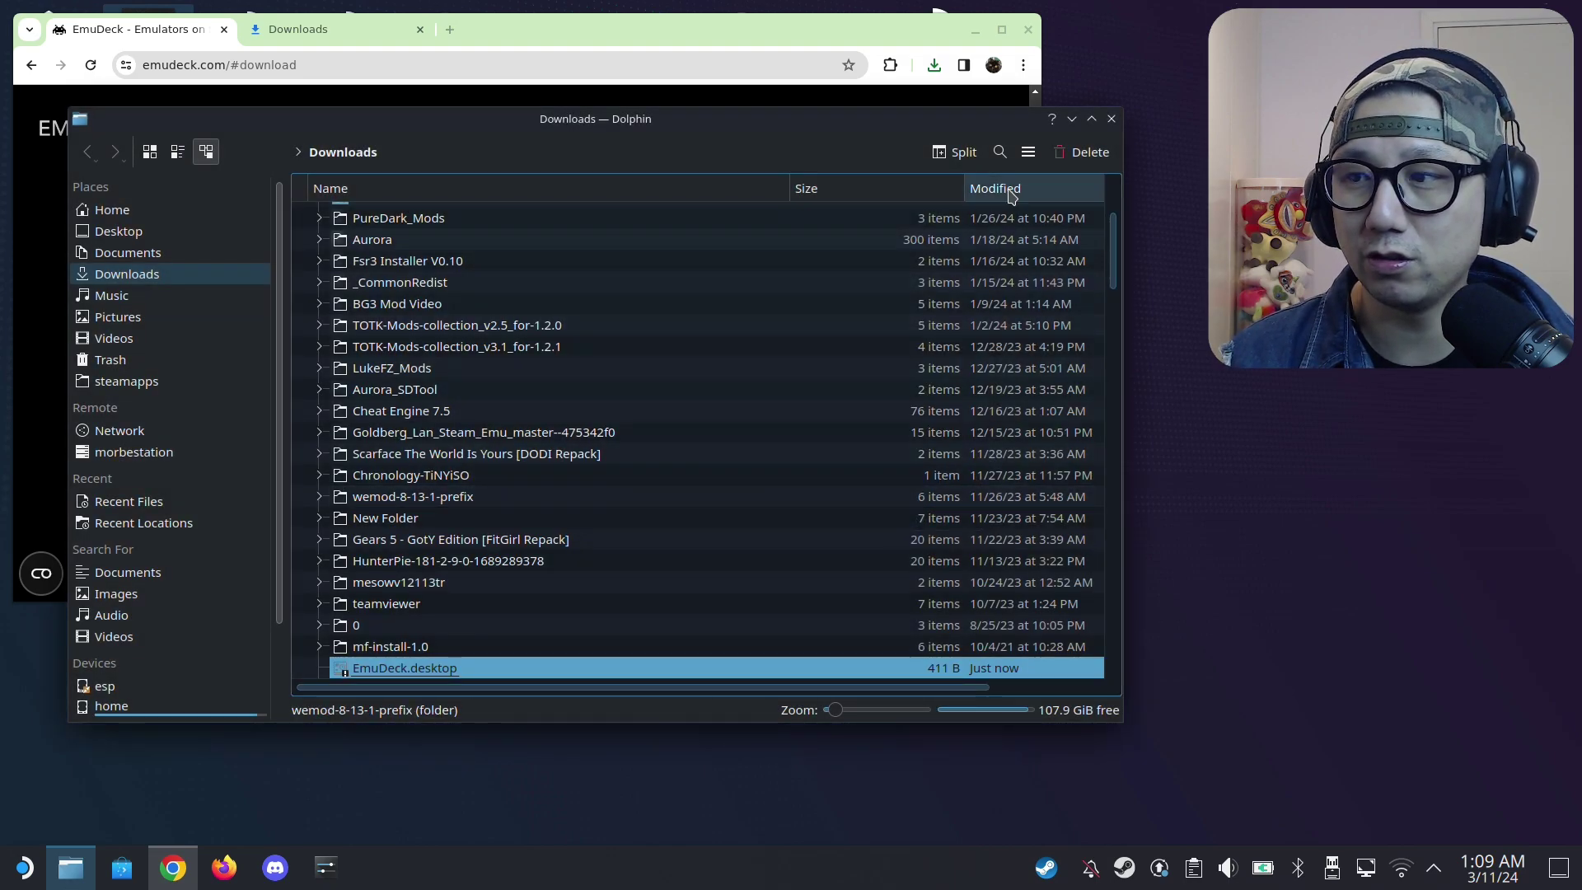
click(1070, 119)
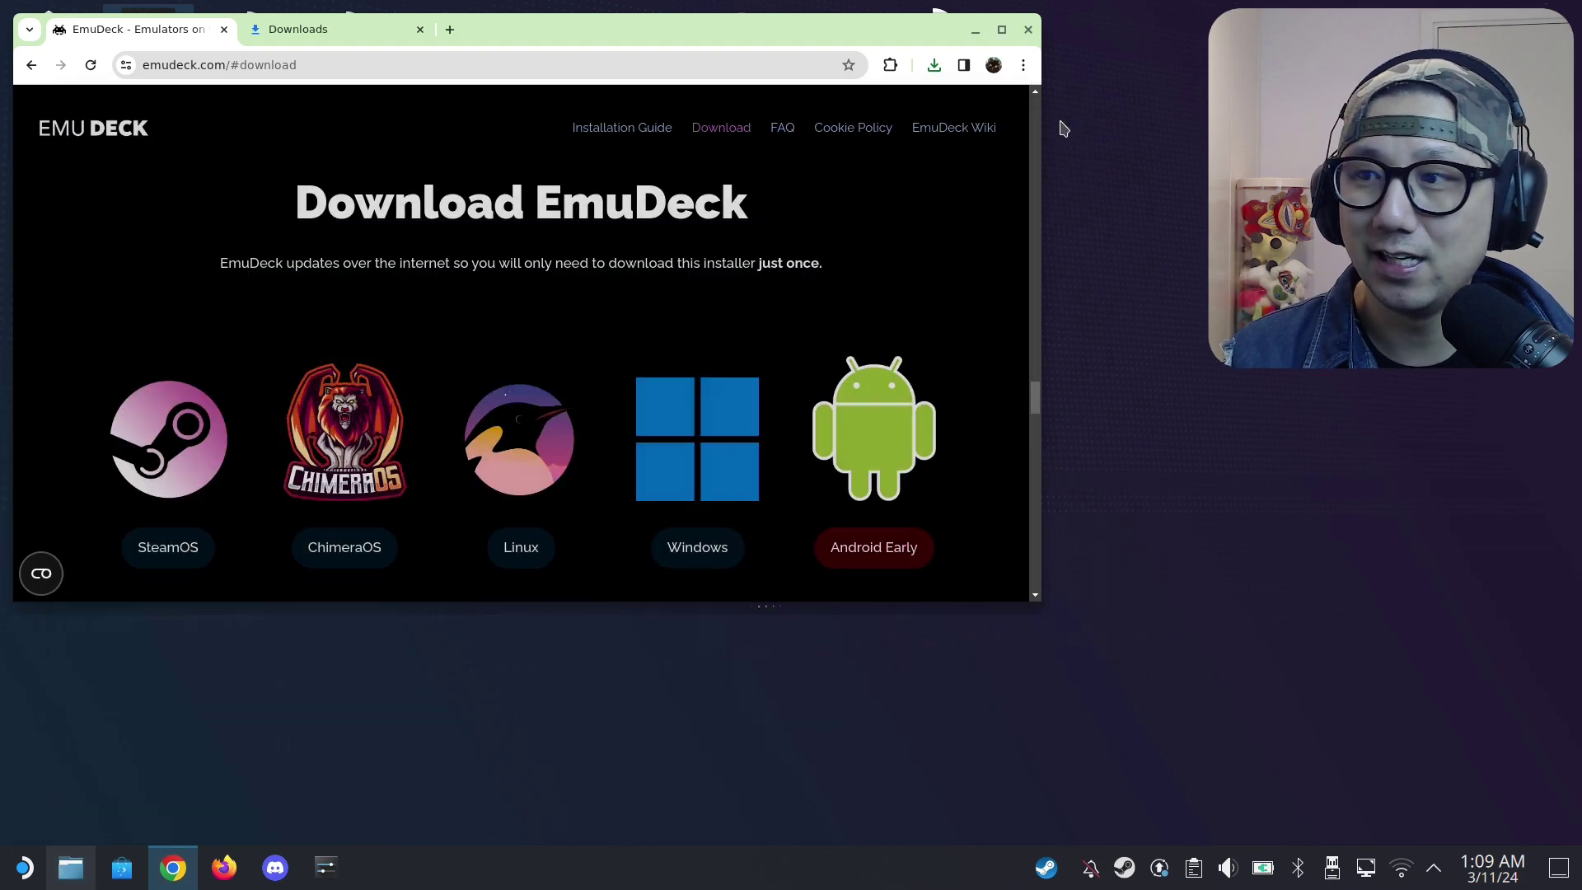
click(976, 28)
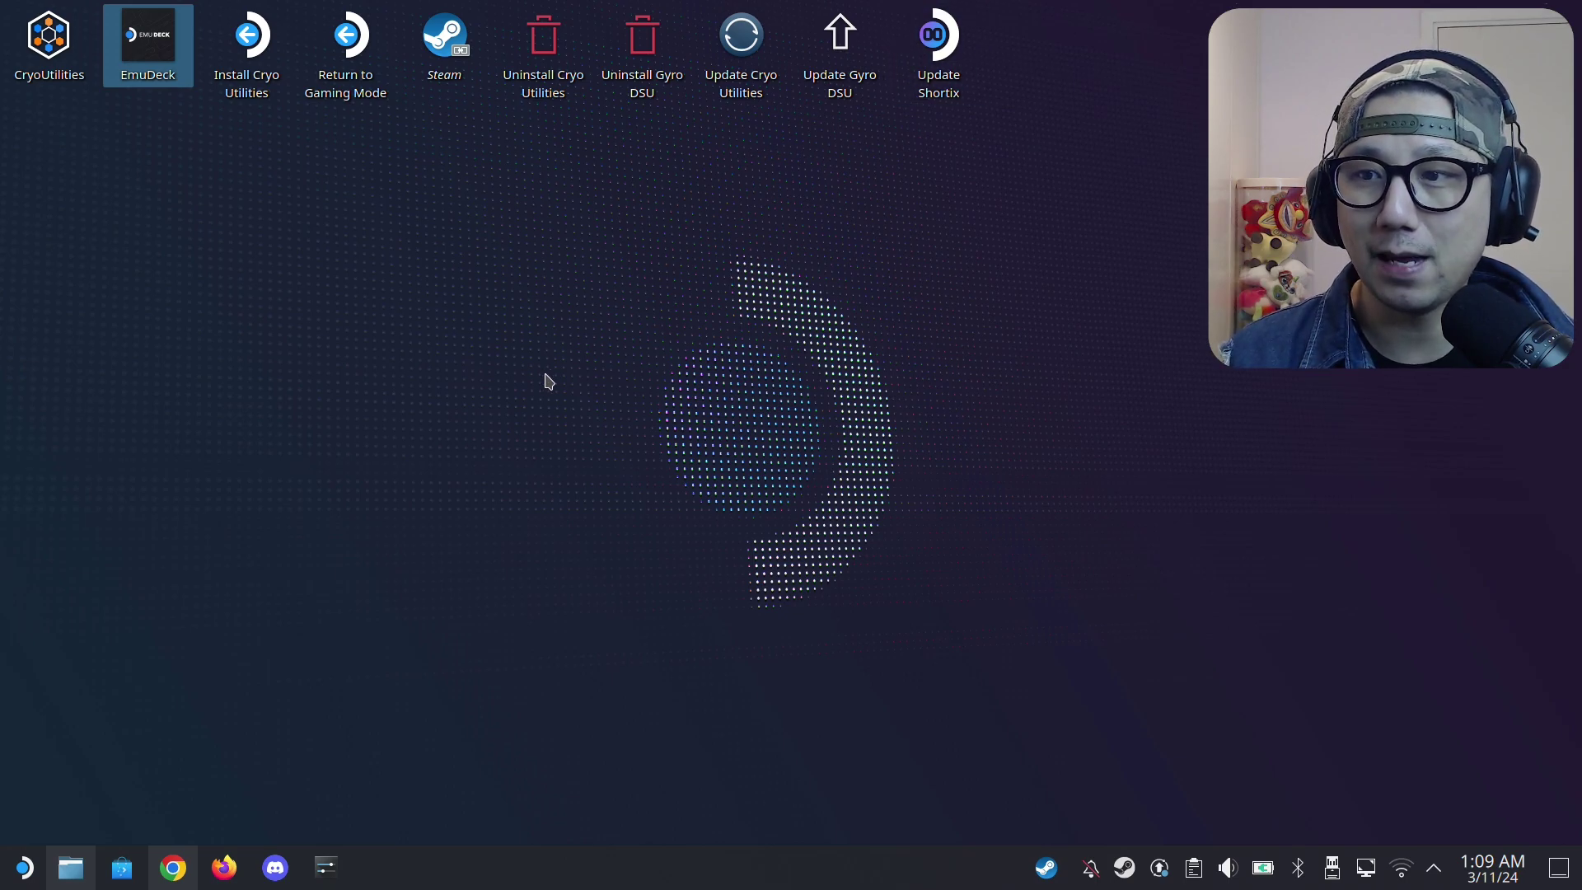
Clear the desktop icon selection and start EmuDeck from its desktop shortcut.
click(463, 396)
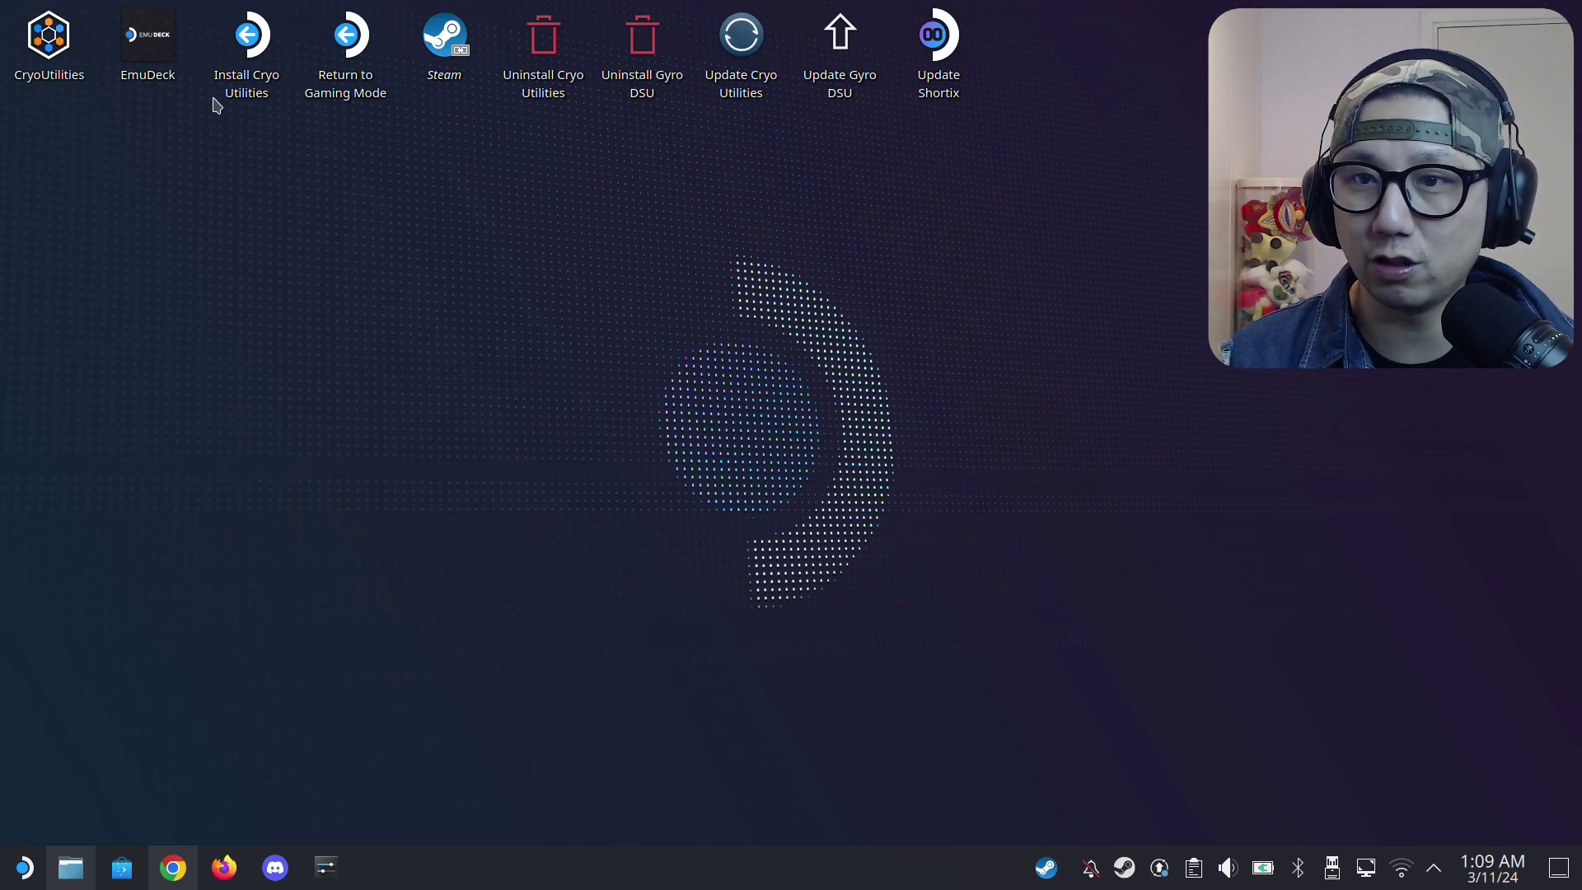
click(148, 44)
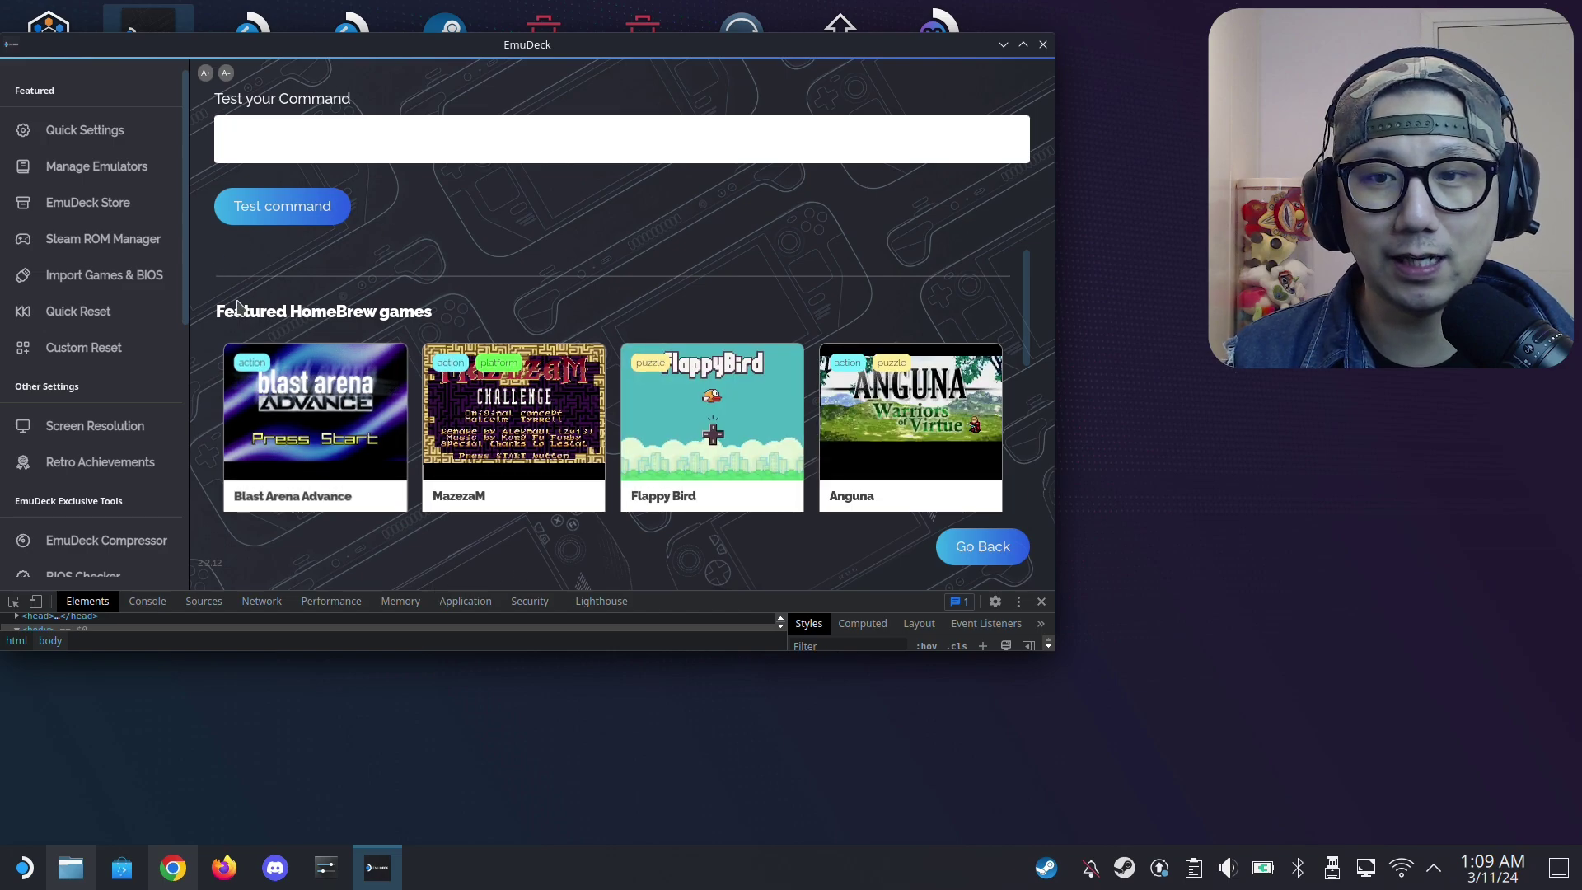
In Manage Emulators, view Supermodel's details, go back, then open the Model 2 Emu page.
click(79, 179)
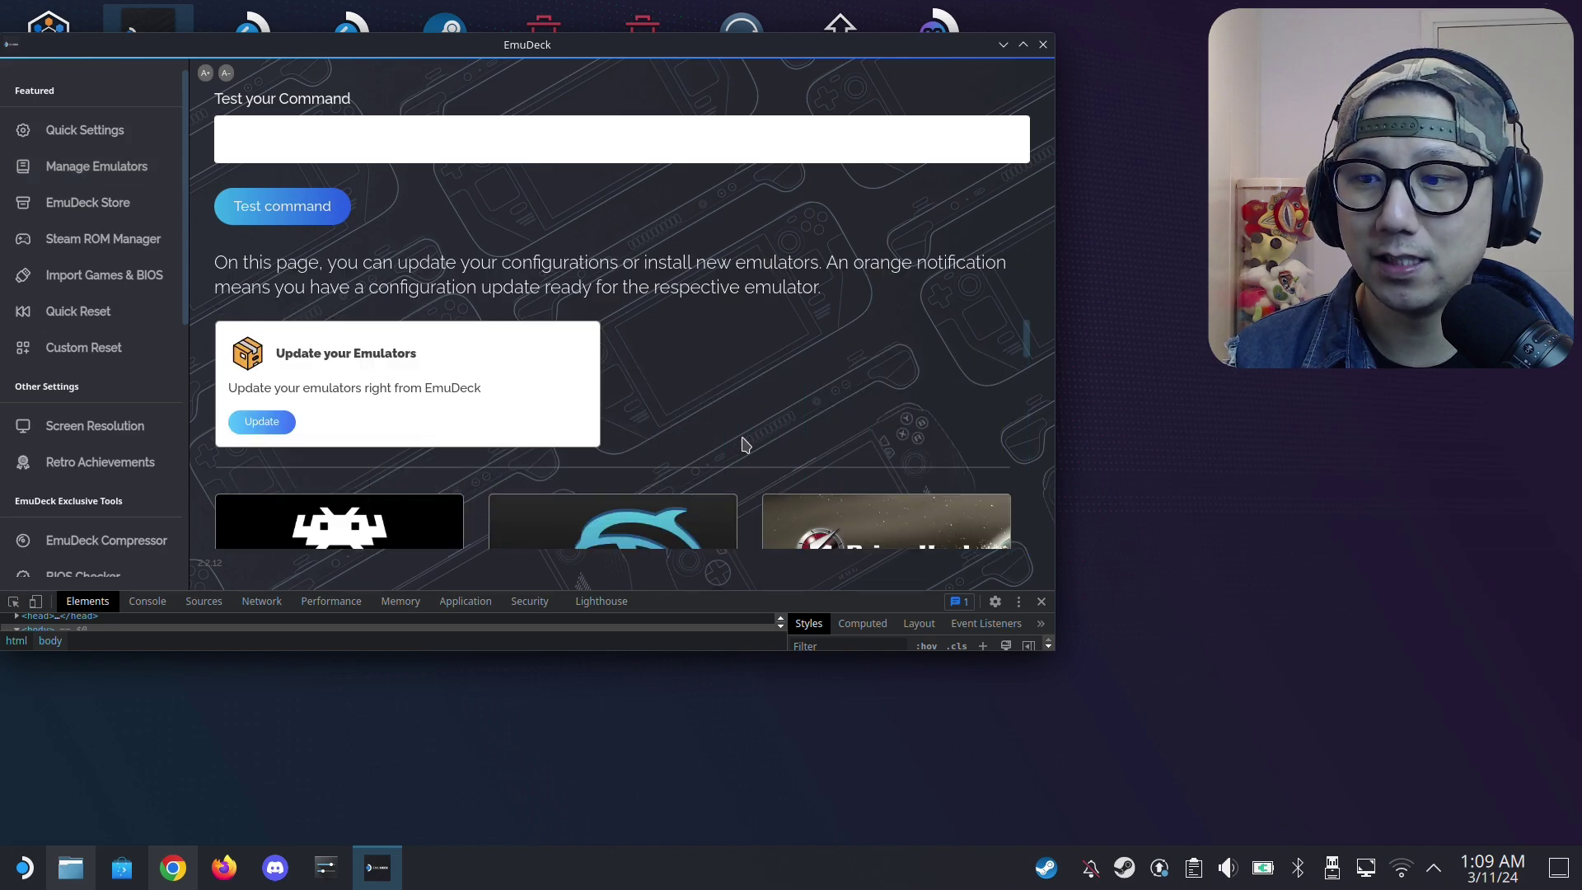
scroll(742, 445, down, 3)
scroll(751, 449, down, 3)
scroll(751, 449, down, 3)
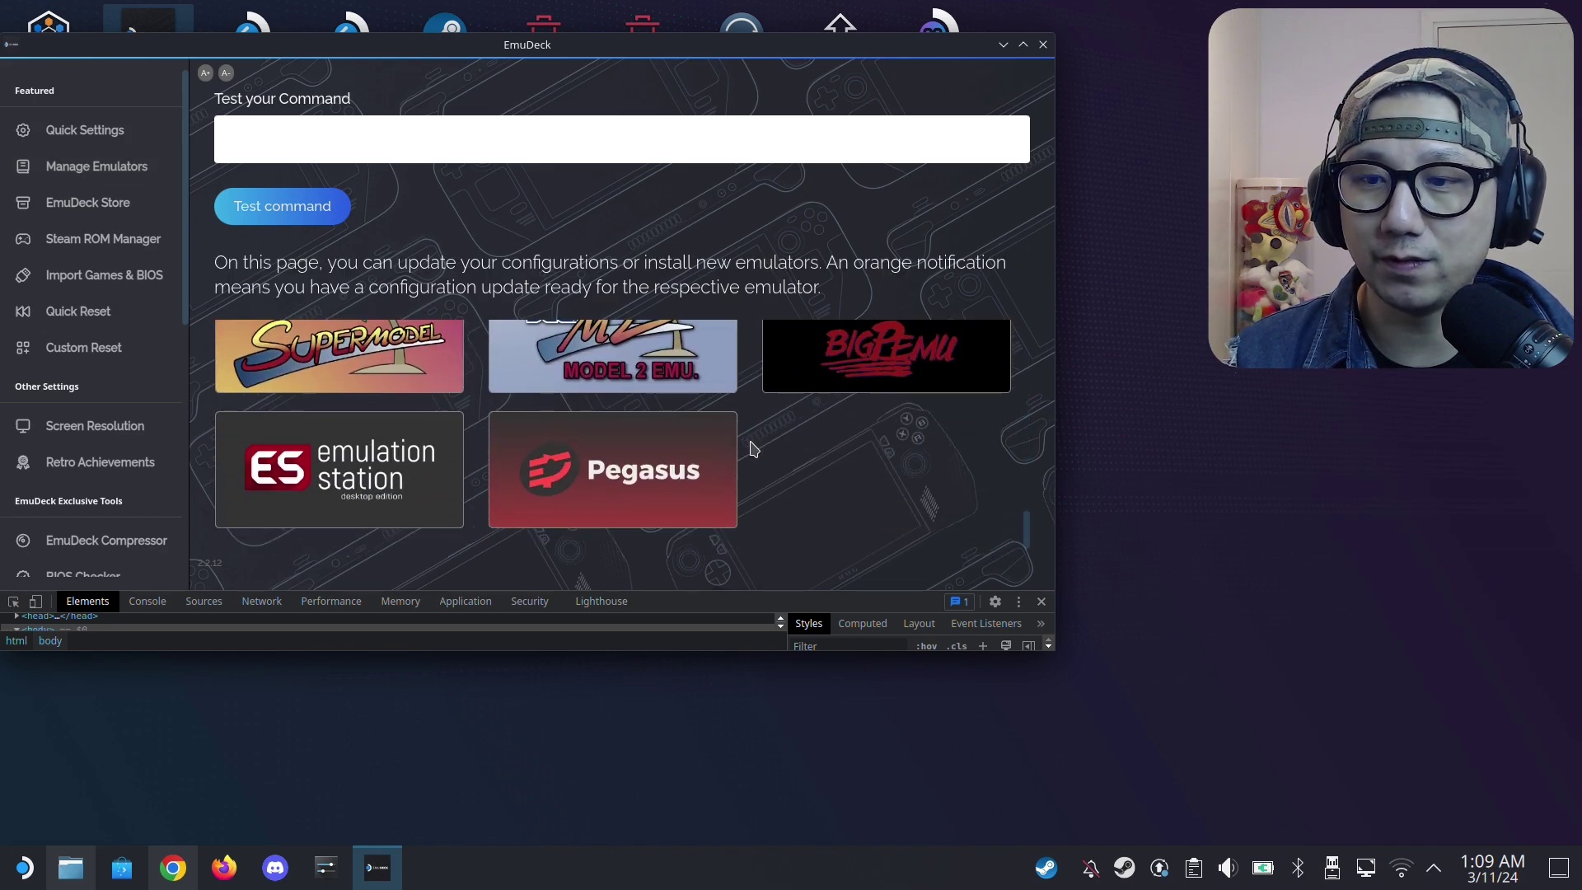
scroll(618, 408, up, 1)
click(407, 378)
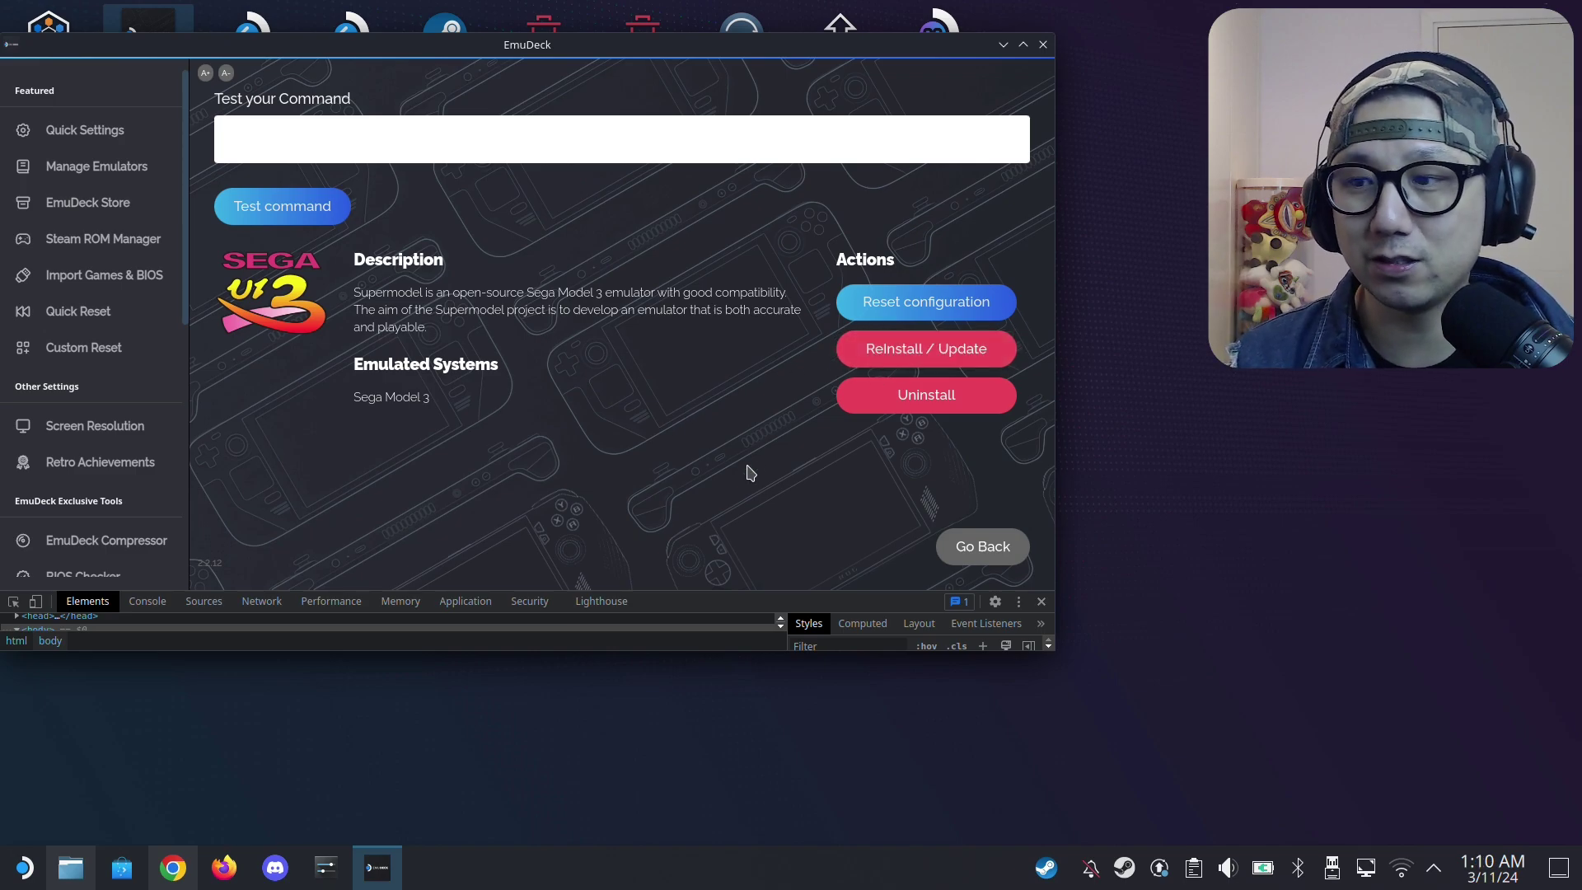
click(983, 547)
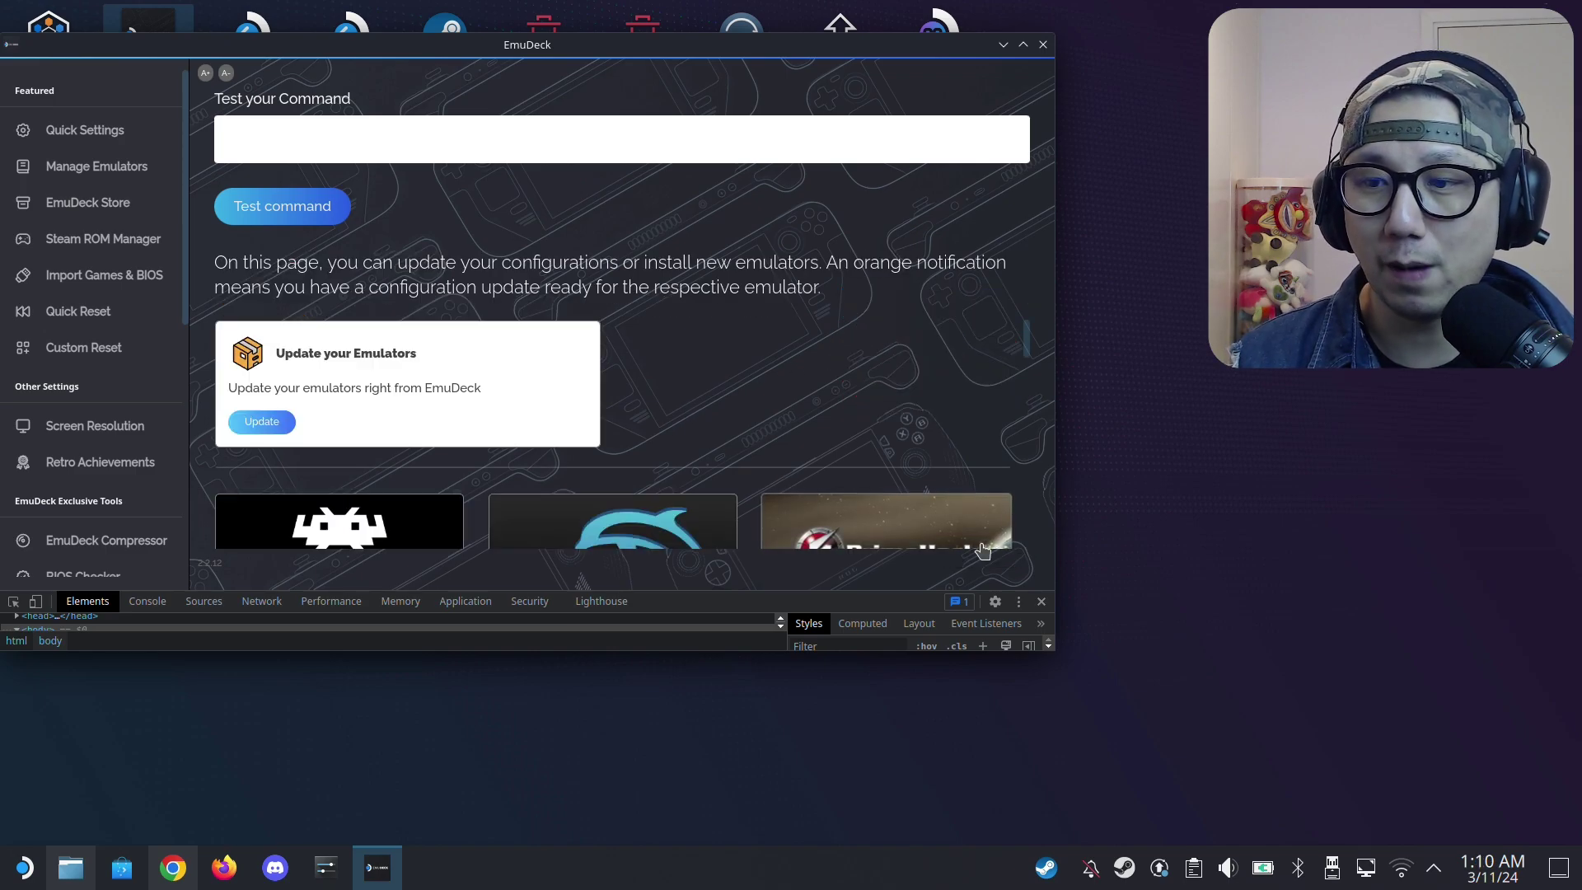
scroll(976, 531, down, 3)
scroll(866, 494, down, 3)
scroll(766, 477, down, 3)
scroll(729, 467, down, 3)
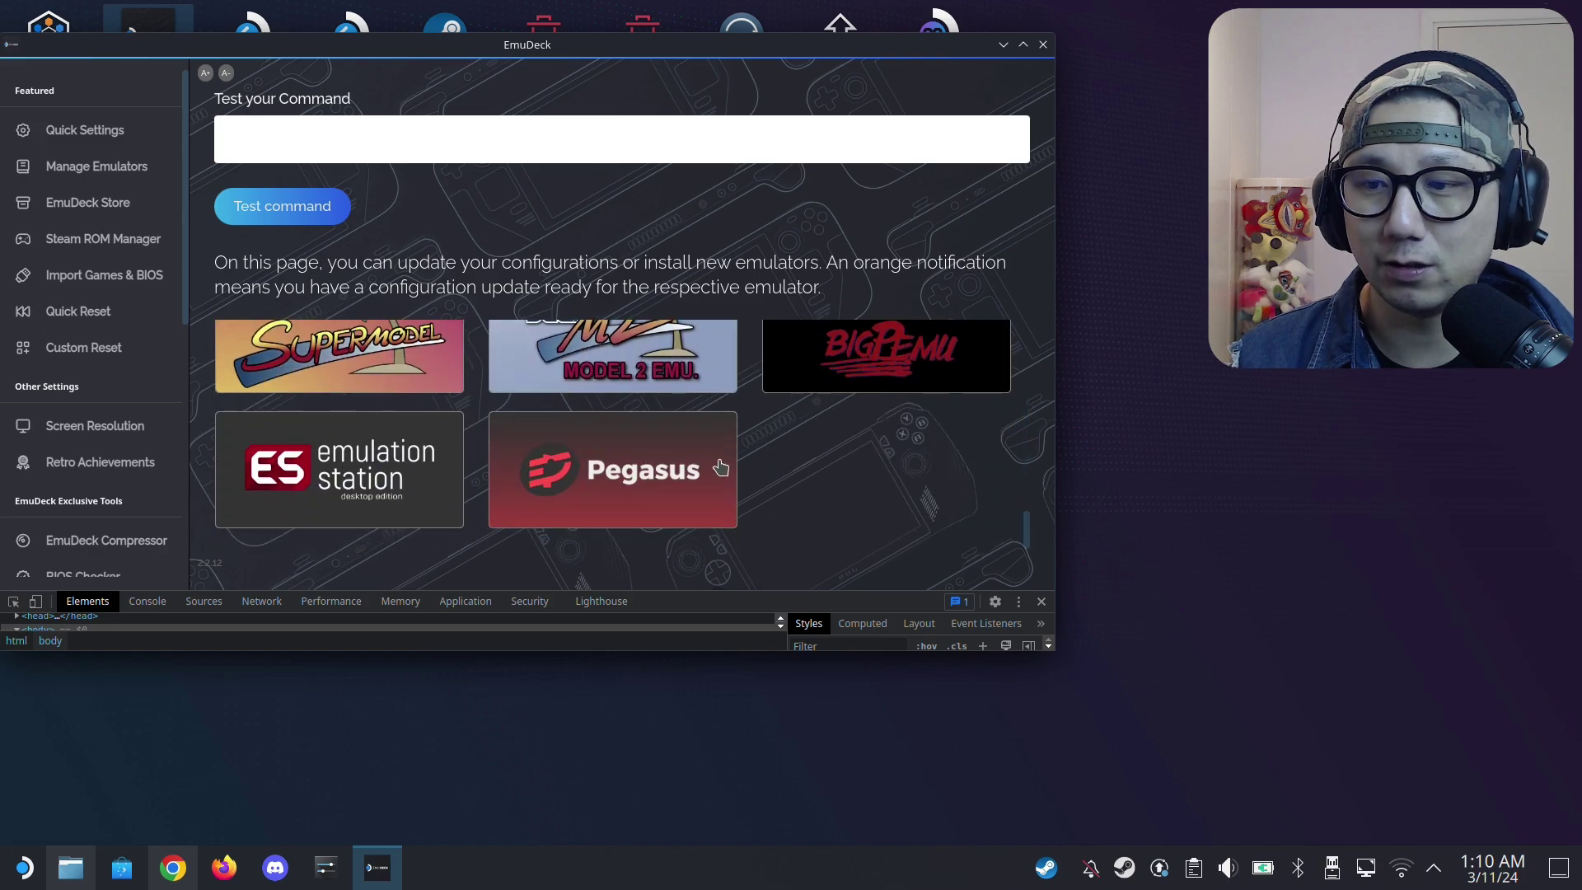
scroll(721, 468, up, 1)
scroll(692, 457, up, 1)
click(626, 437)
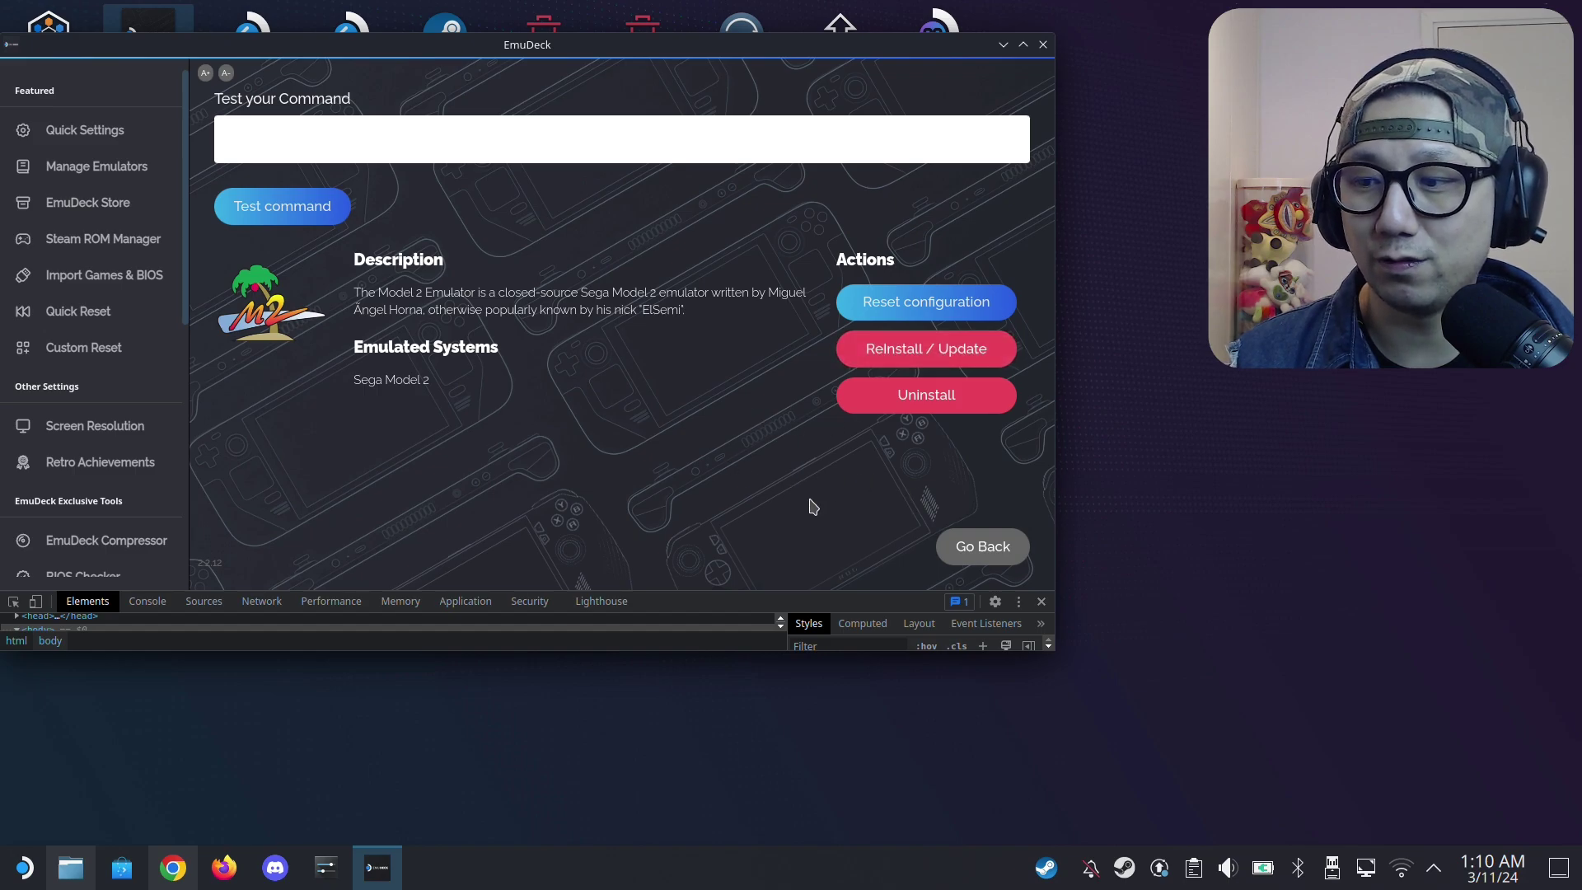
Leave the Model 2 Emulator page with Go Back to reach the Manage Emulators list.
click(995, 553)
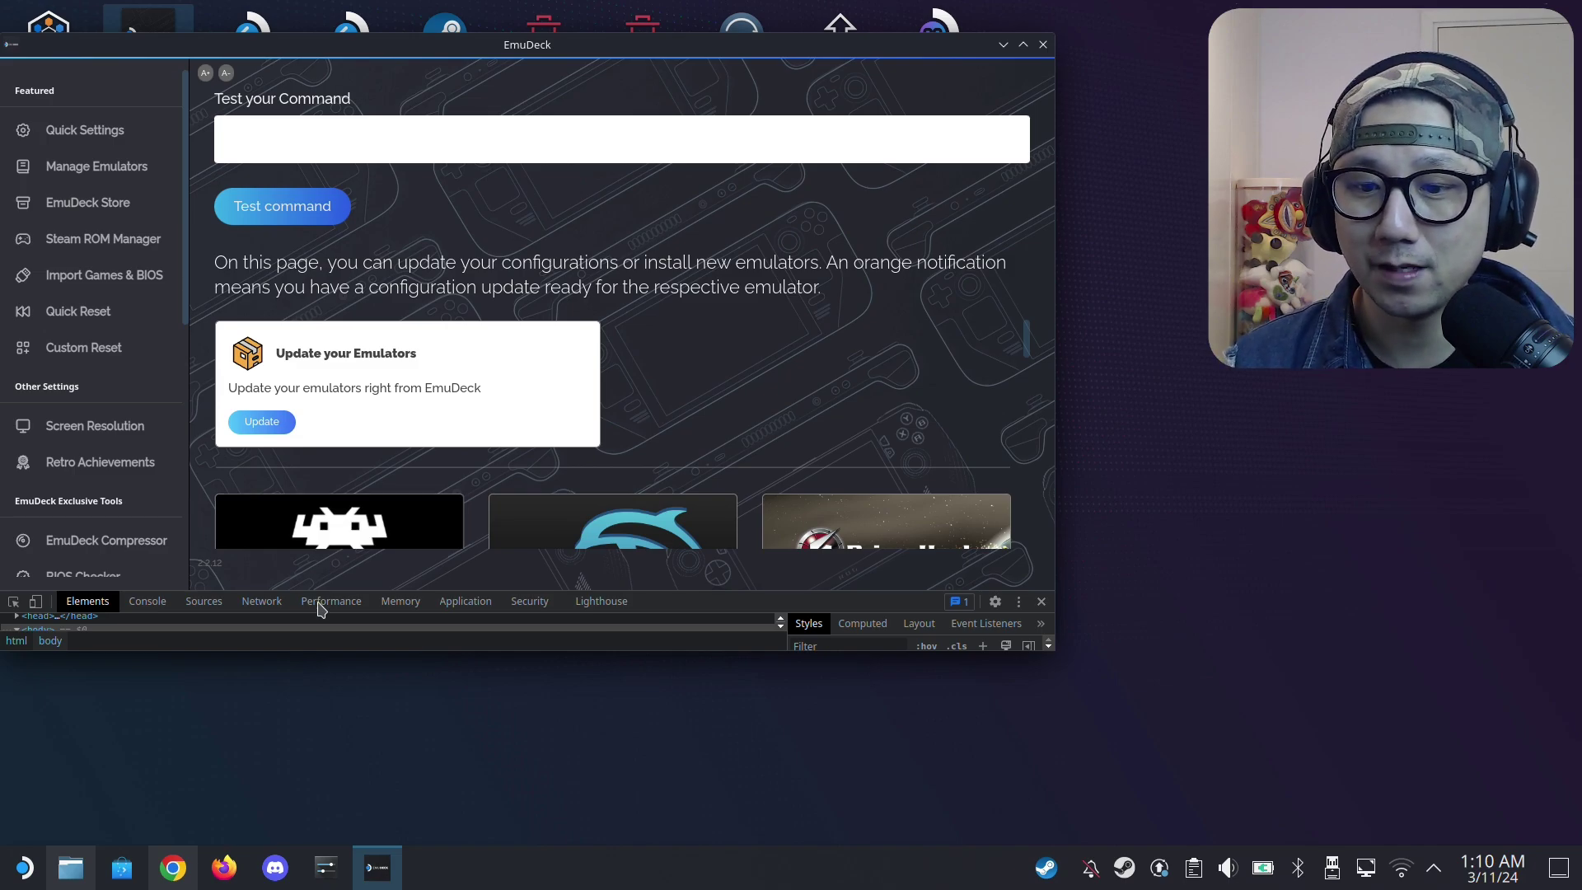
Bring the Dolphin file manager window back and restore it to a smaller size.
click(71, 868)
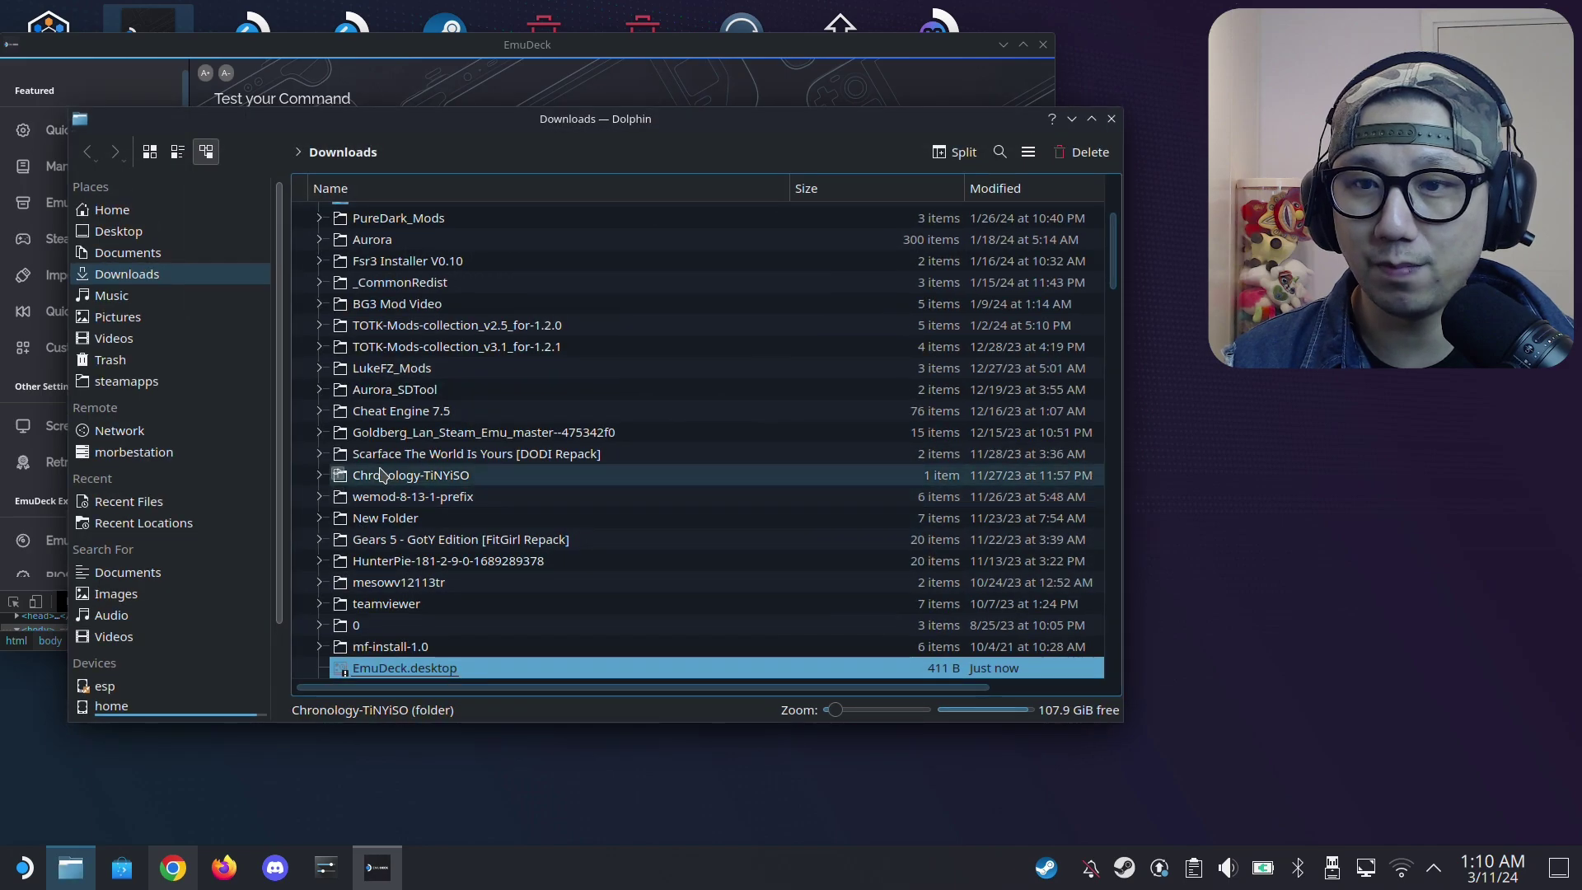
double_click(687, 136)
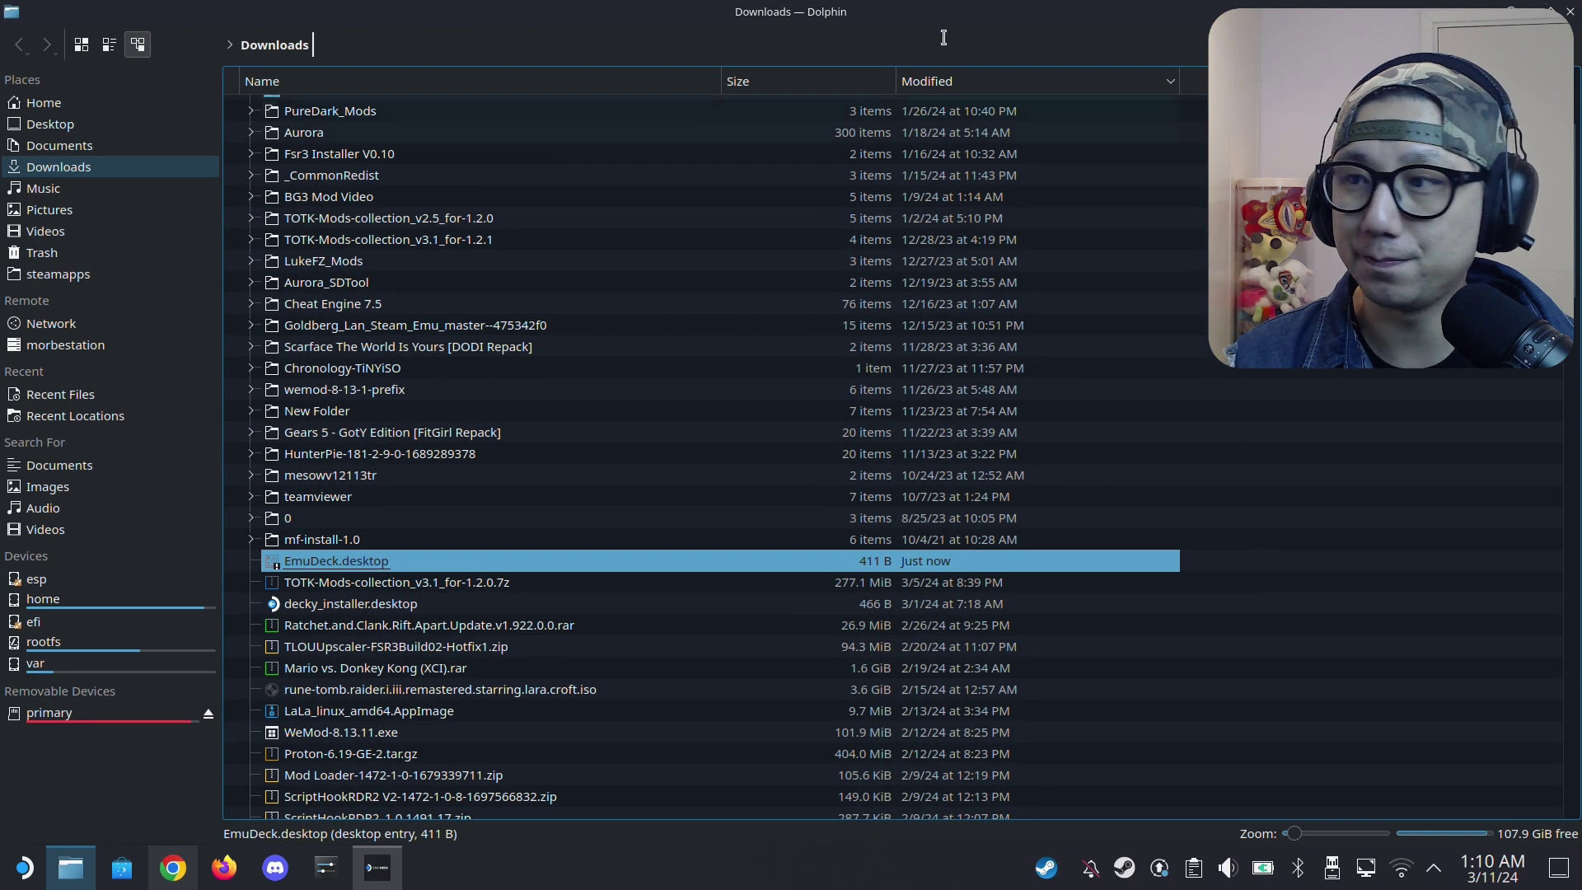
double_click(1109, 10)
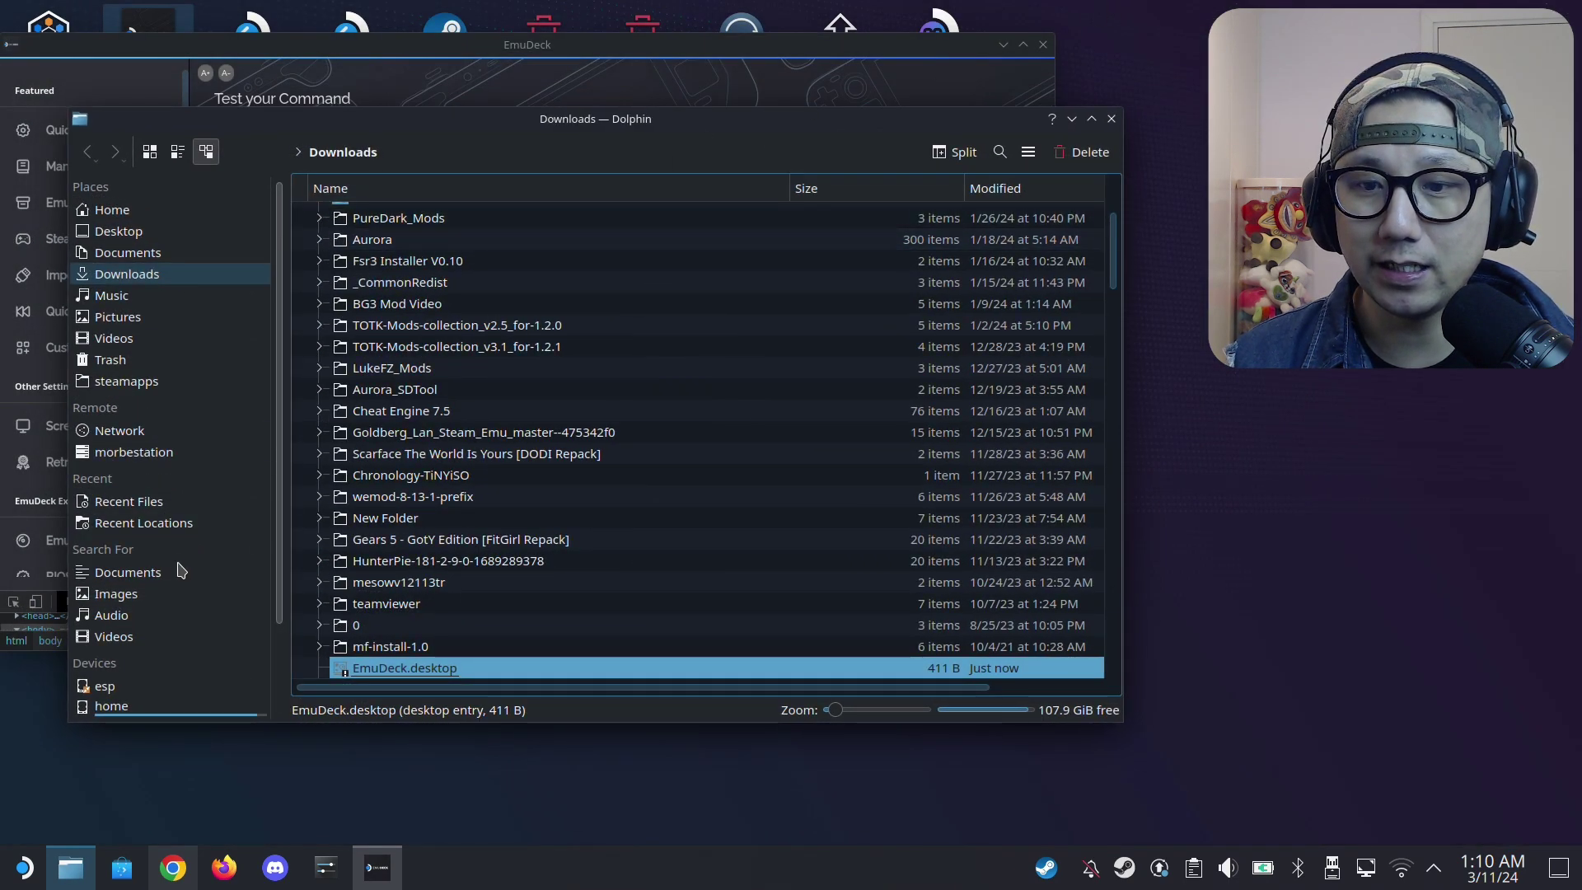
Browse to primary > Emulation > roms > model2 > roms and select vf2.zip and daytona.zip.
click(124, 708)
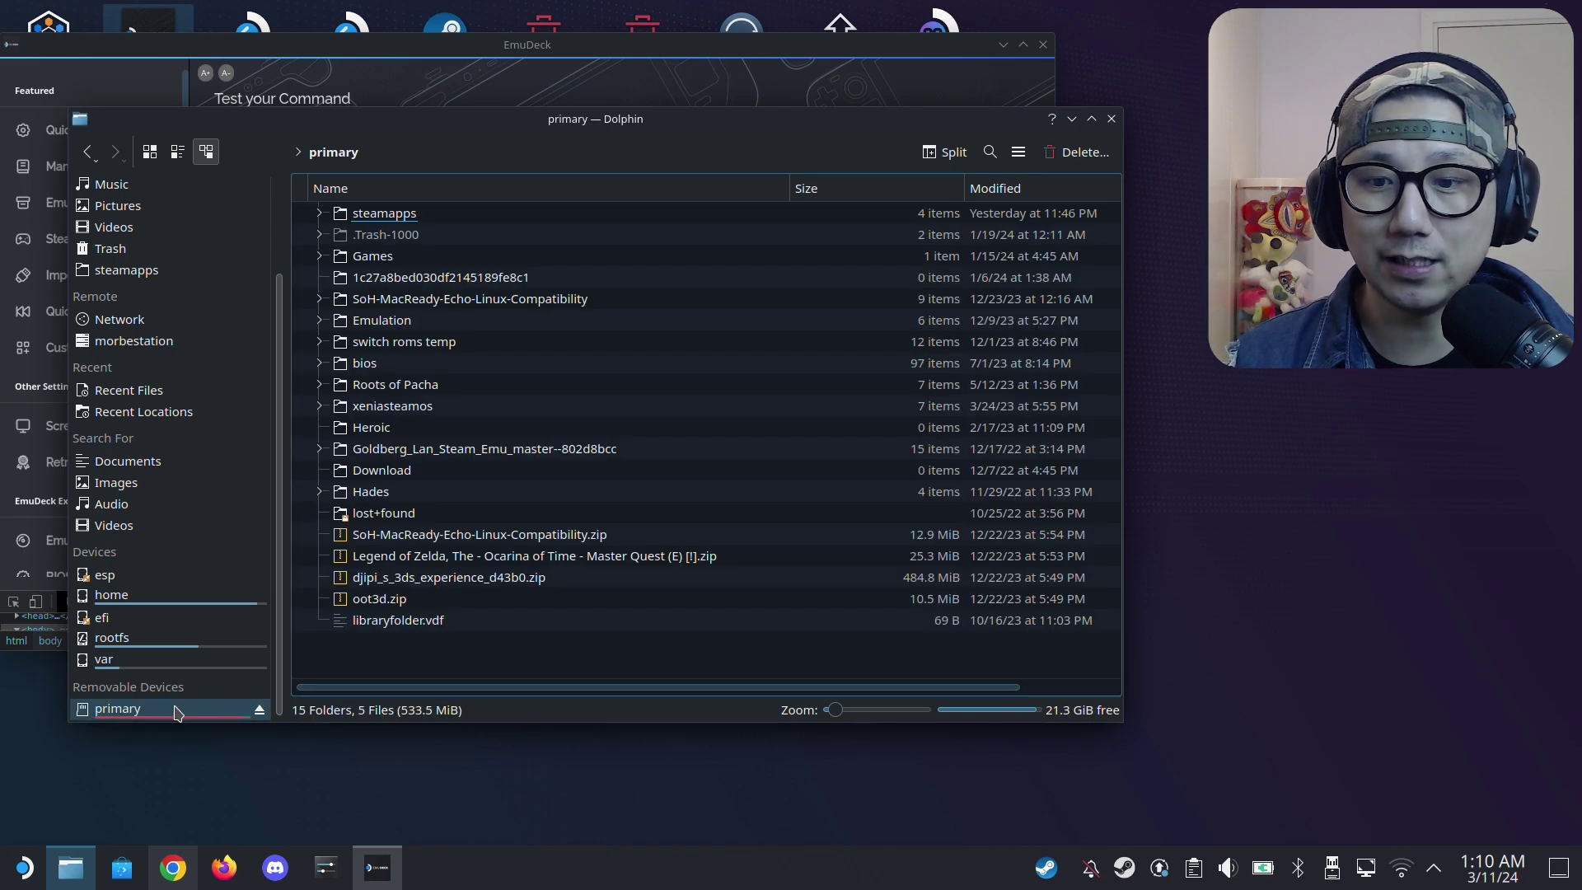
click(399, 324)
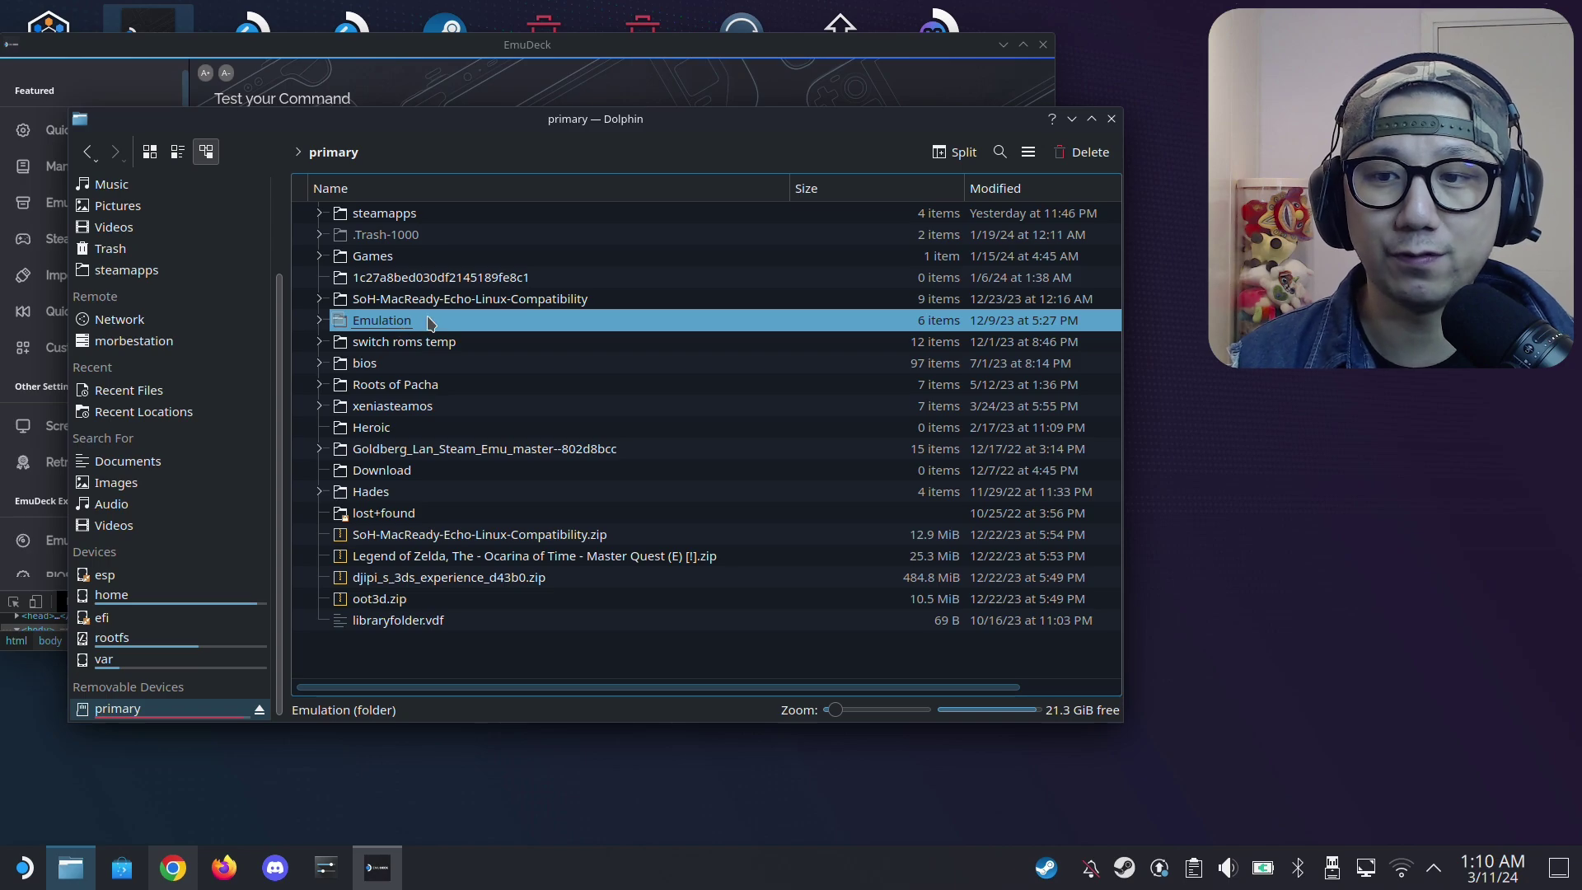
double_click(429, 323)
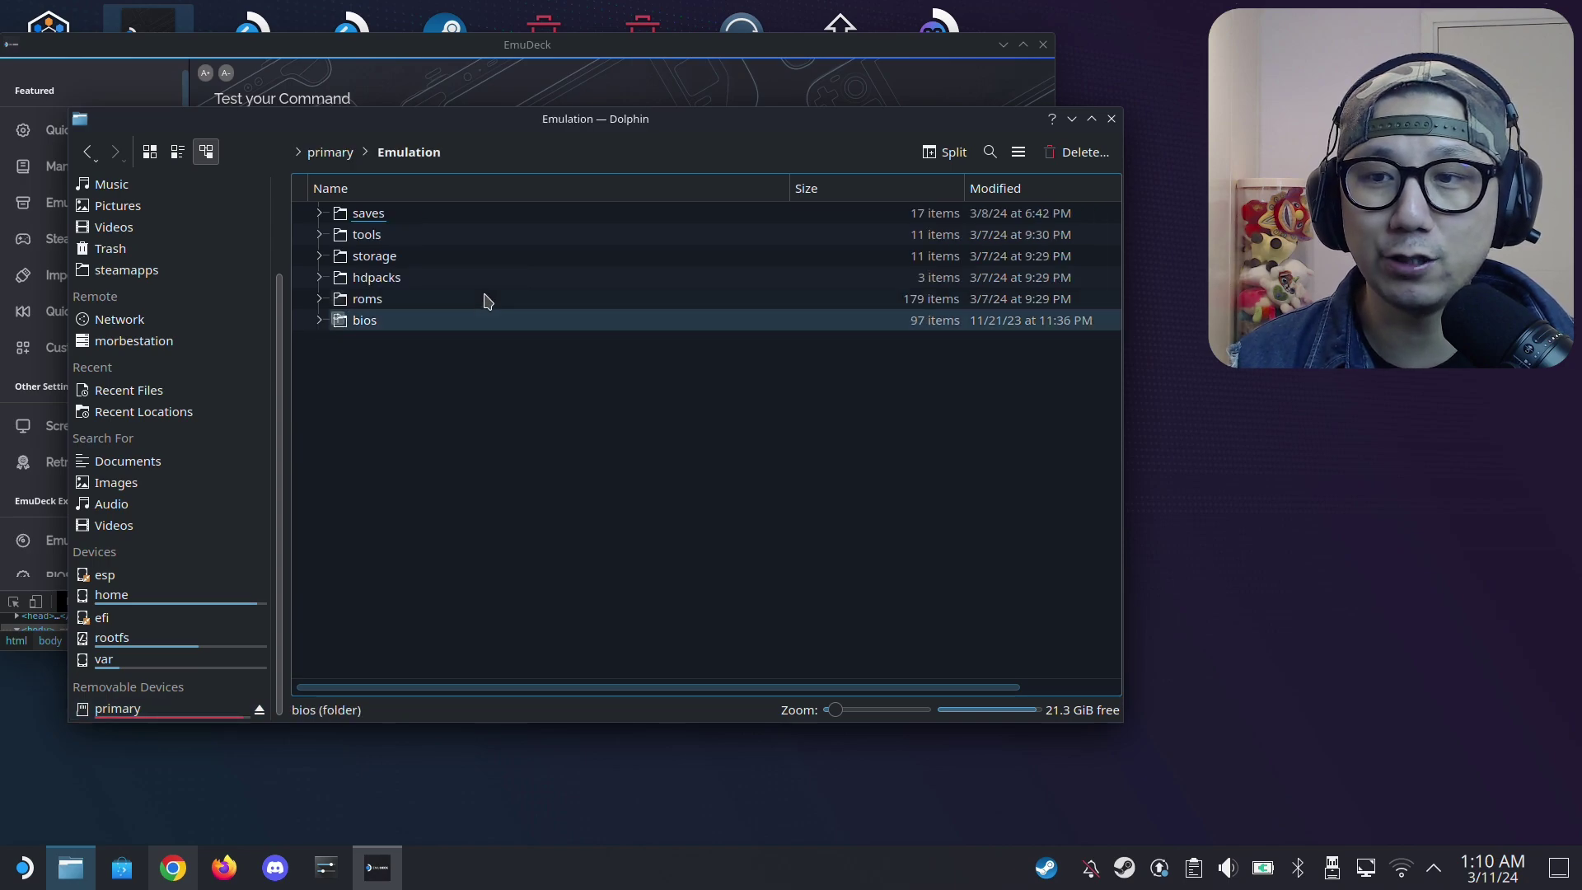
double_click(380, 300)
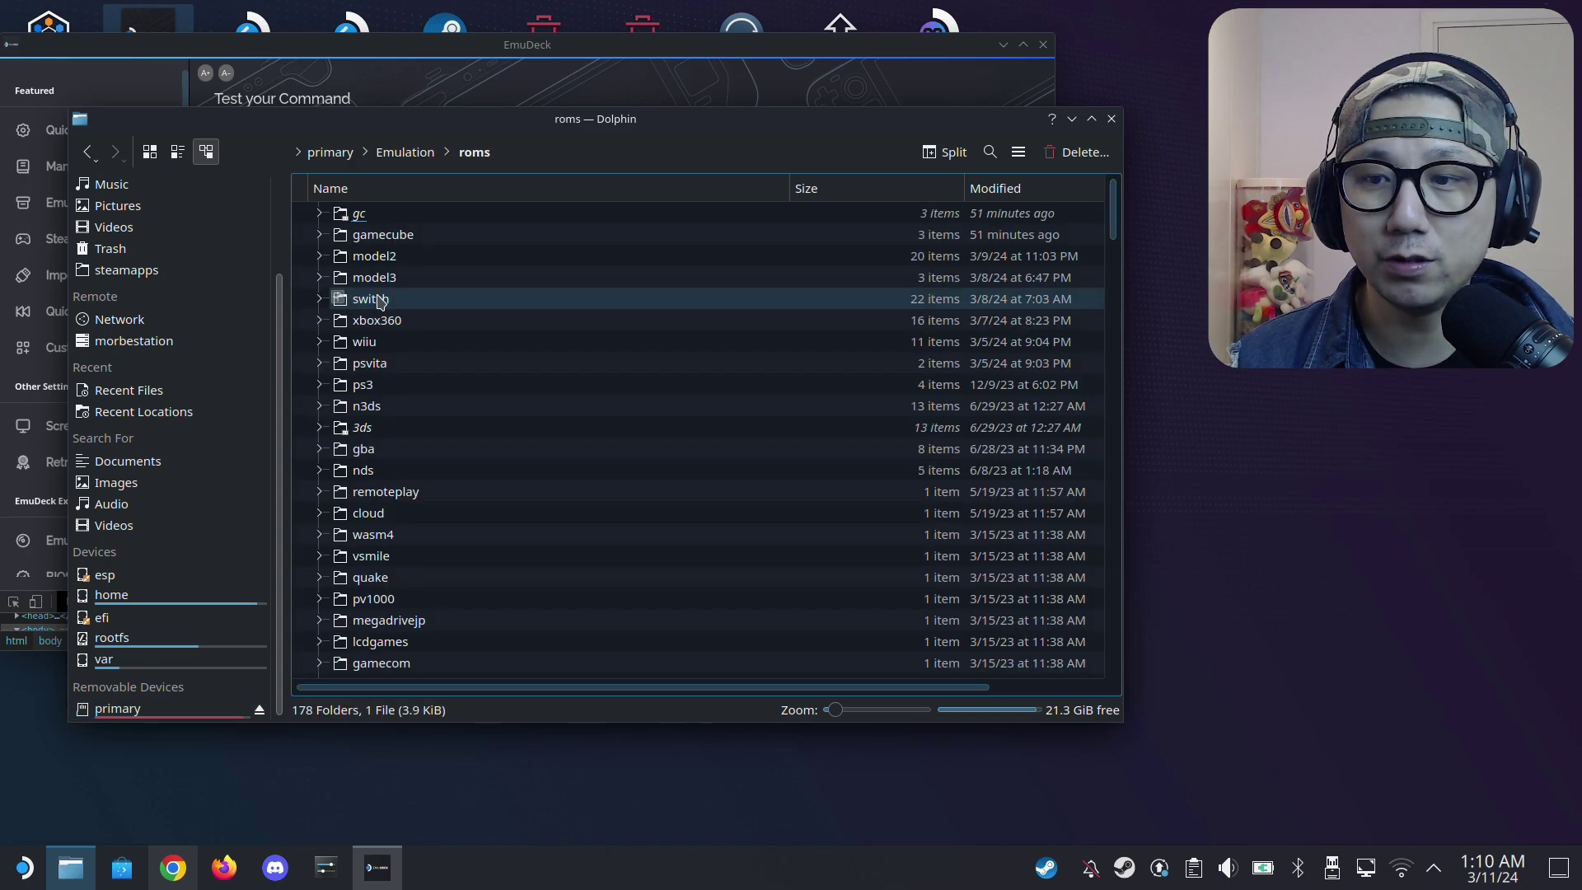
click(363, 259)
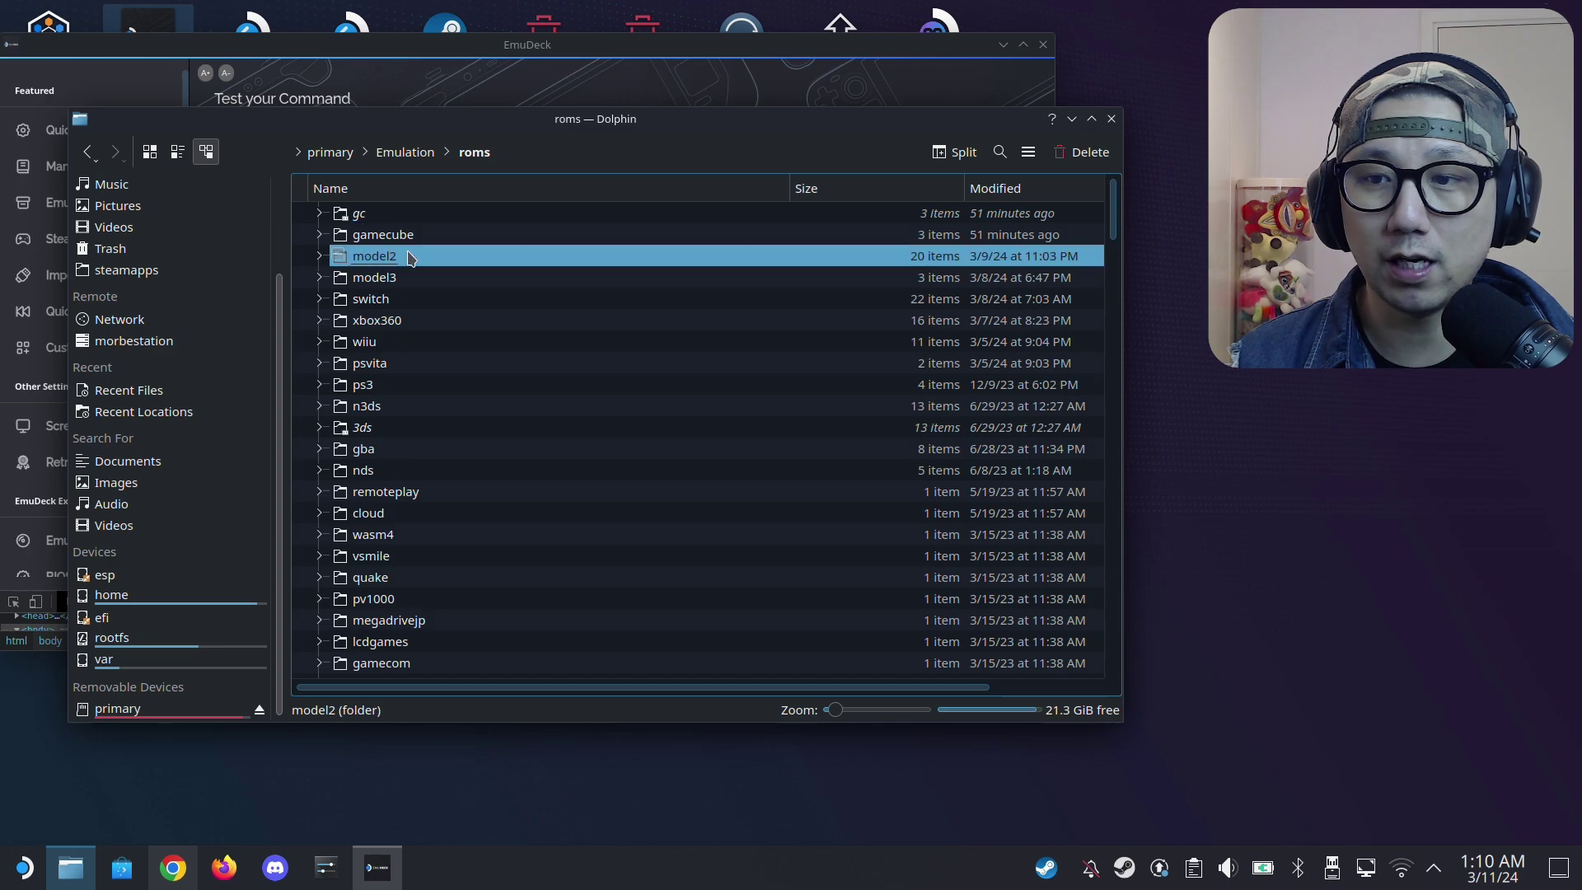
double_click(398, 257)
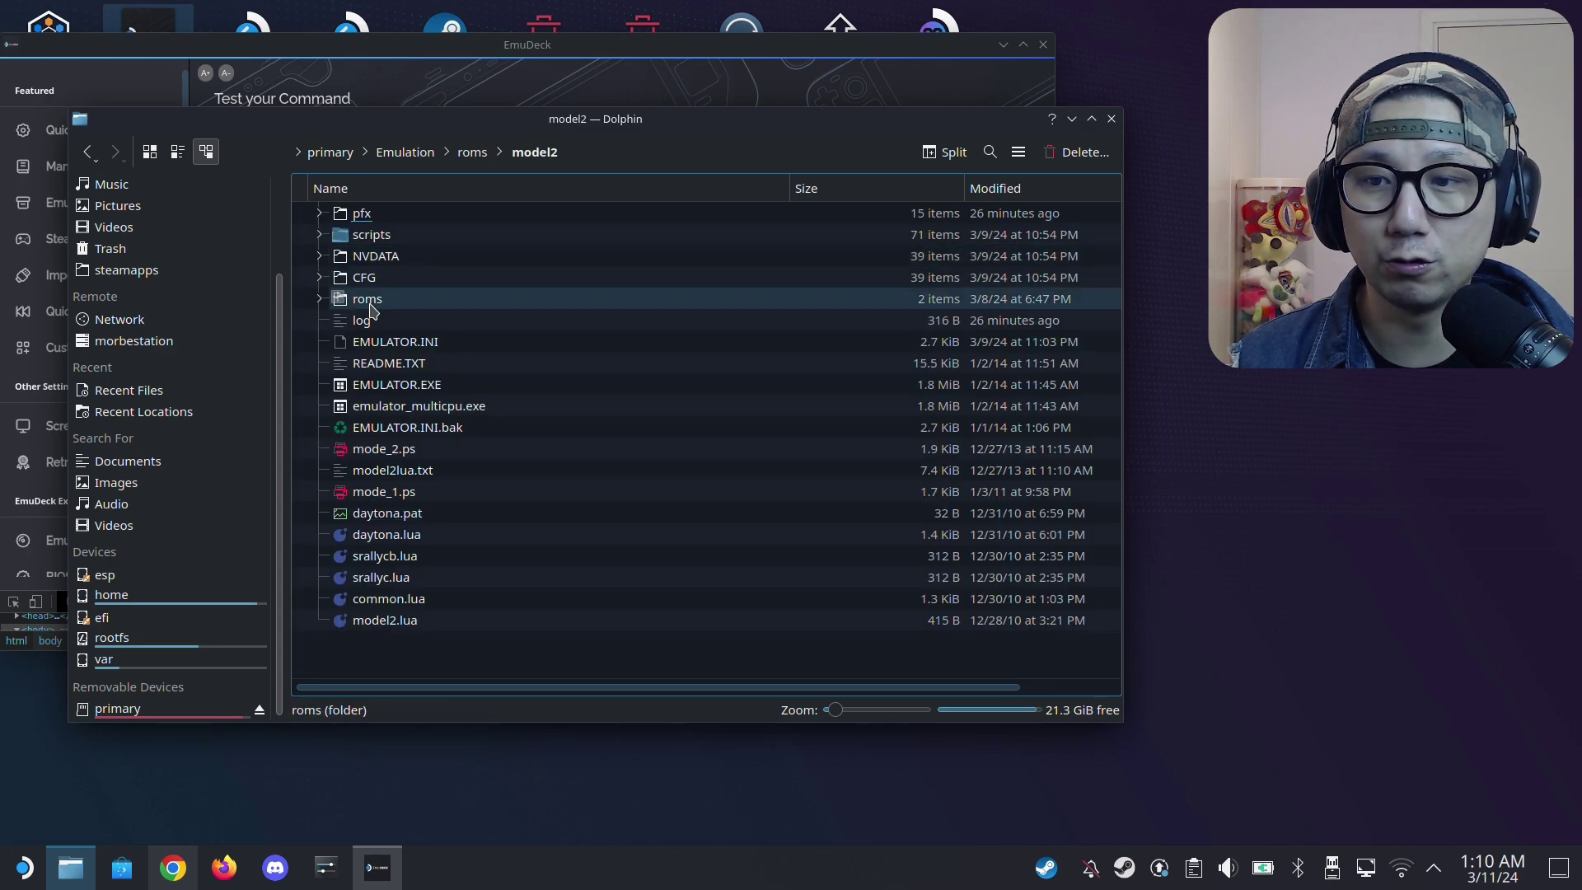
click(367, 300)
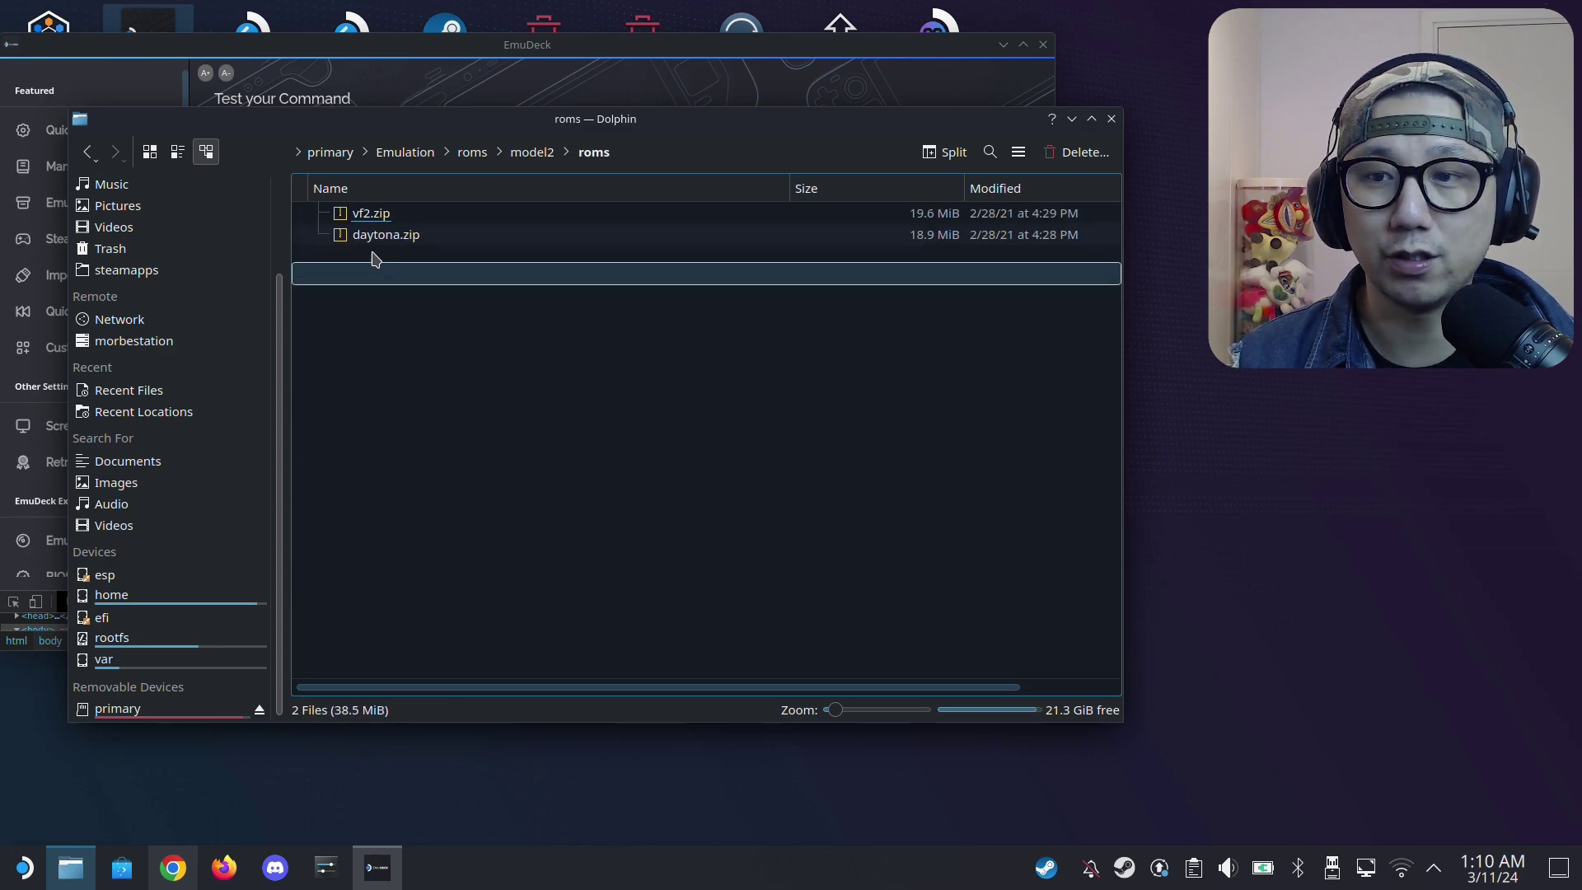
drag(384, 289, 371, 223)
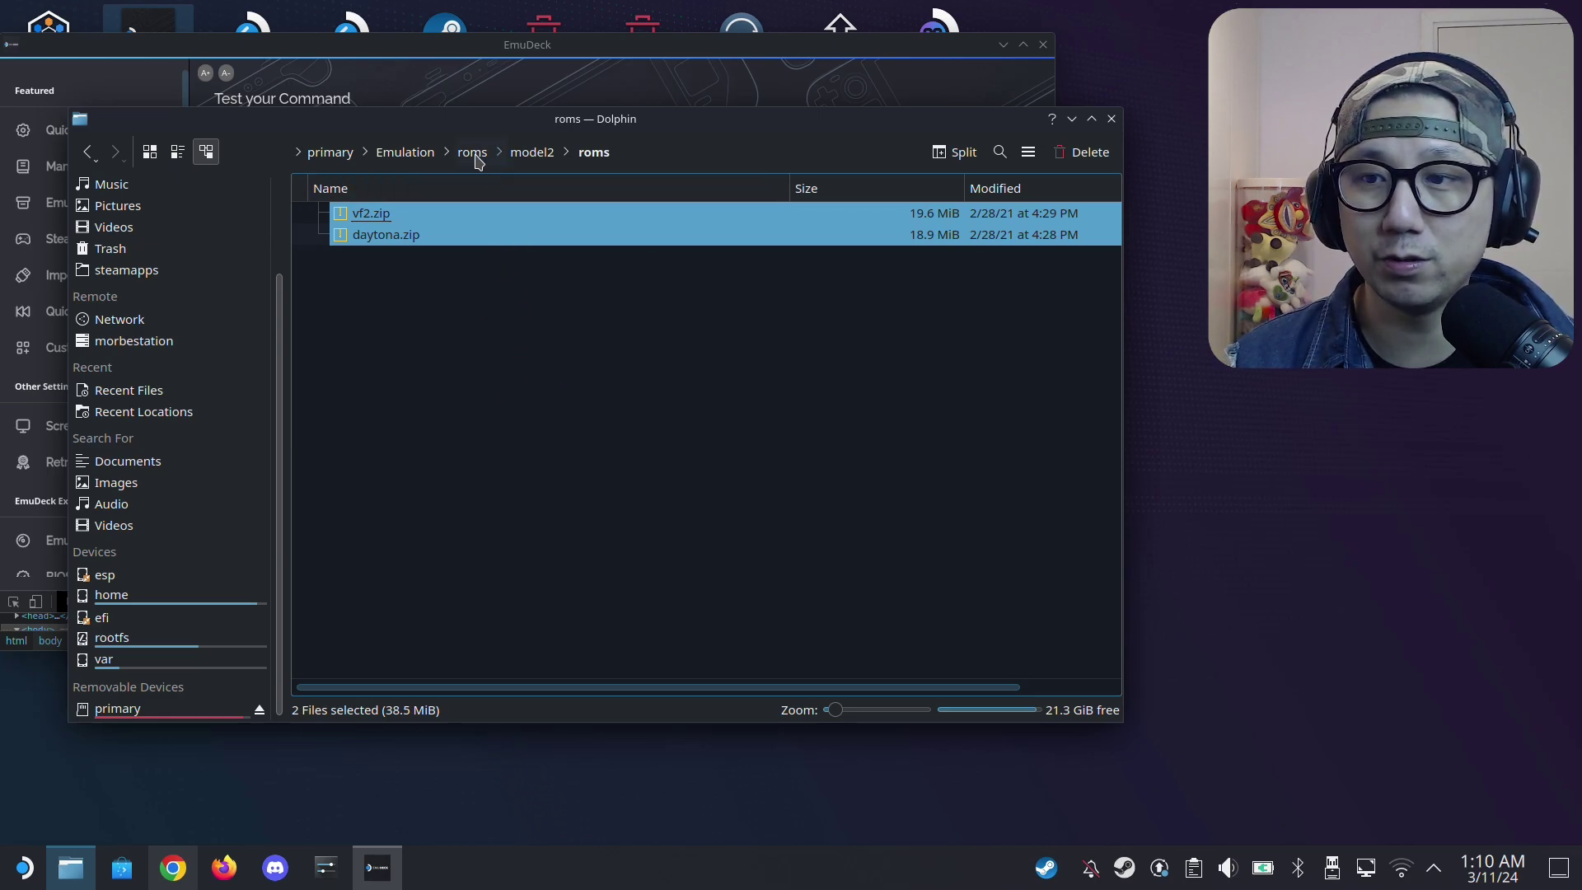
Browse to primary > Emulation > roms > model3 to check vf3tb.zip and daytona2.zip.
click(466, 386)
click(331, 153)
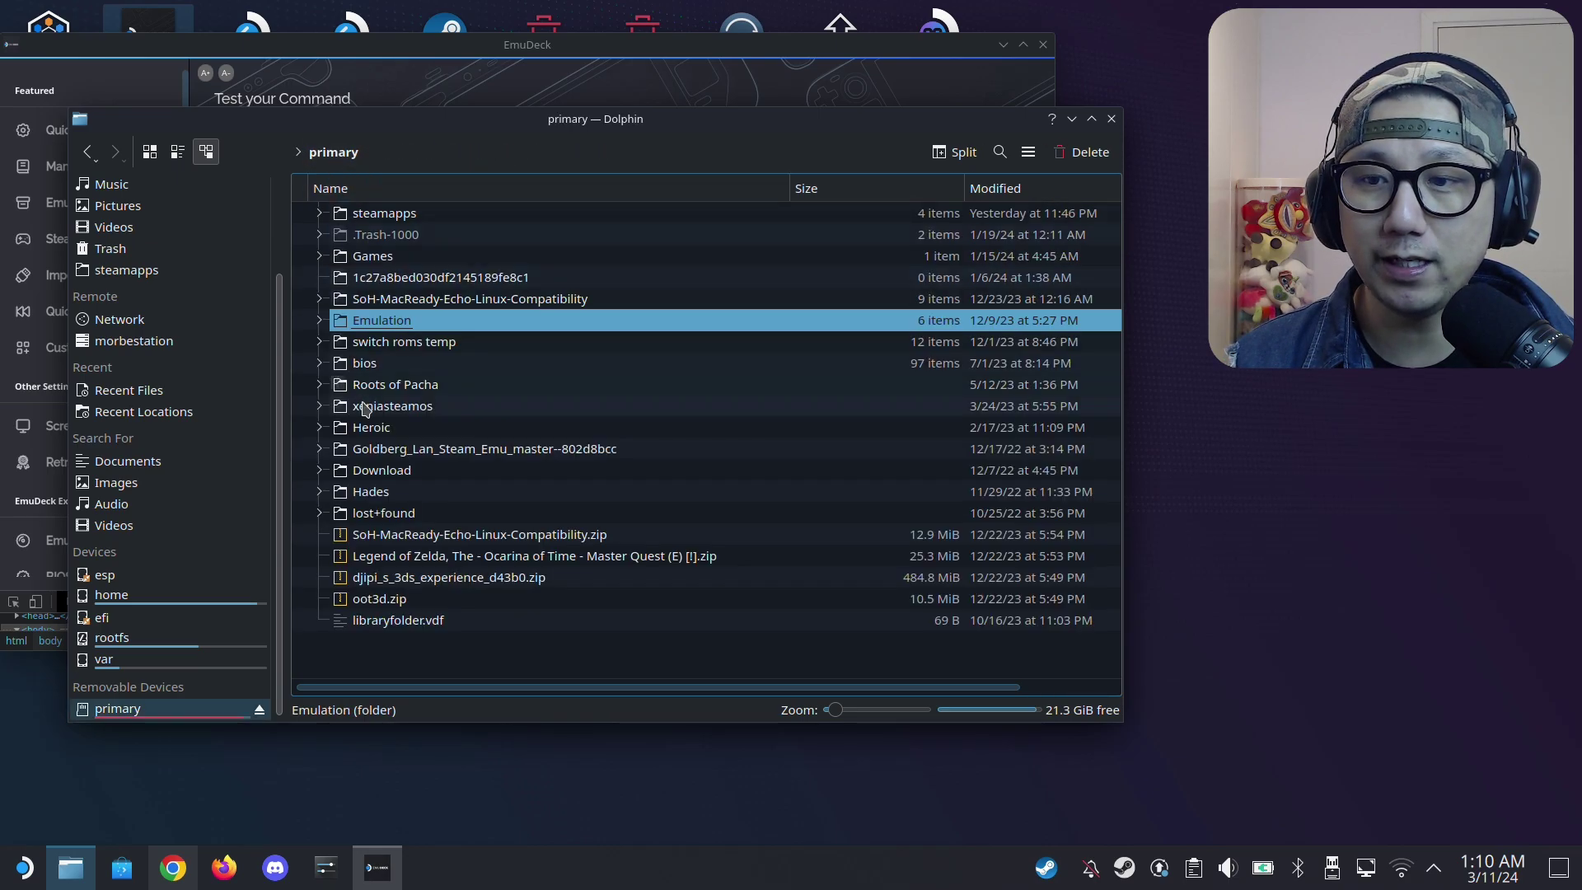
double_click(402, 321)
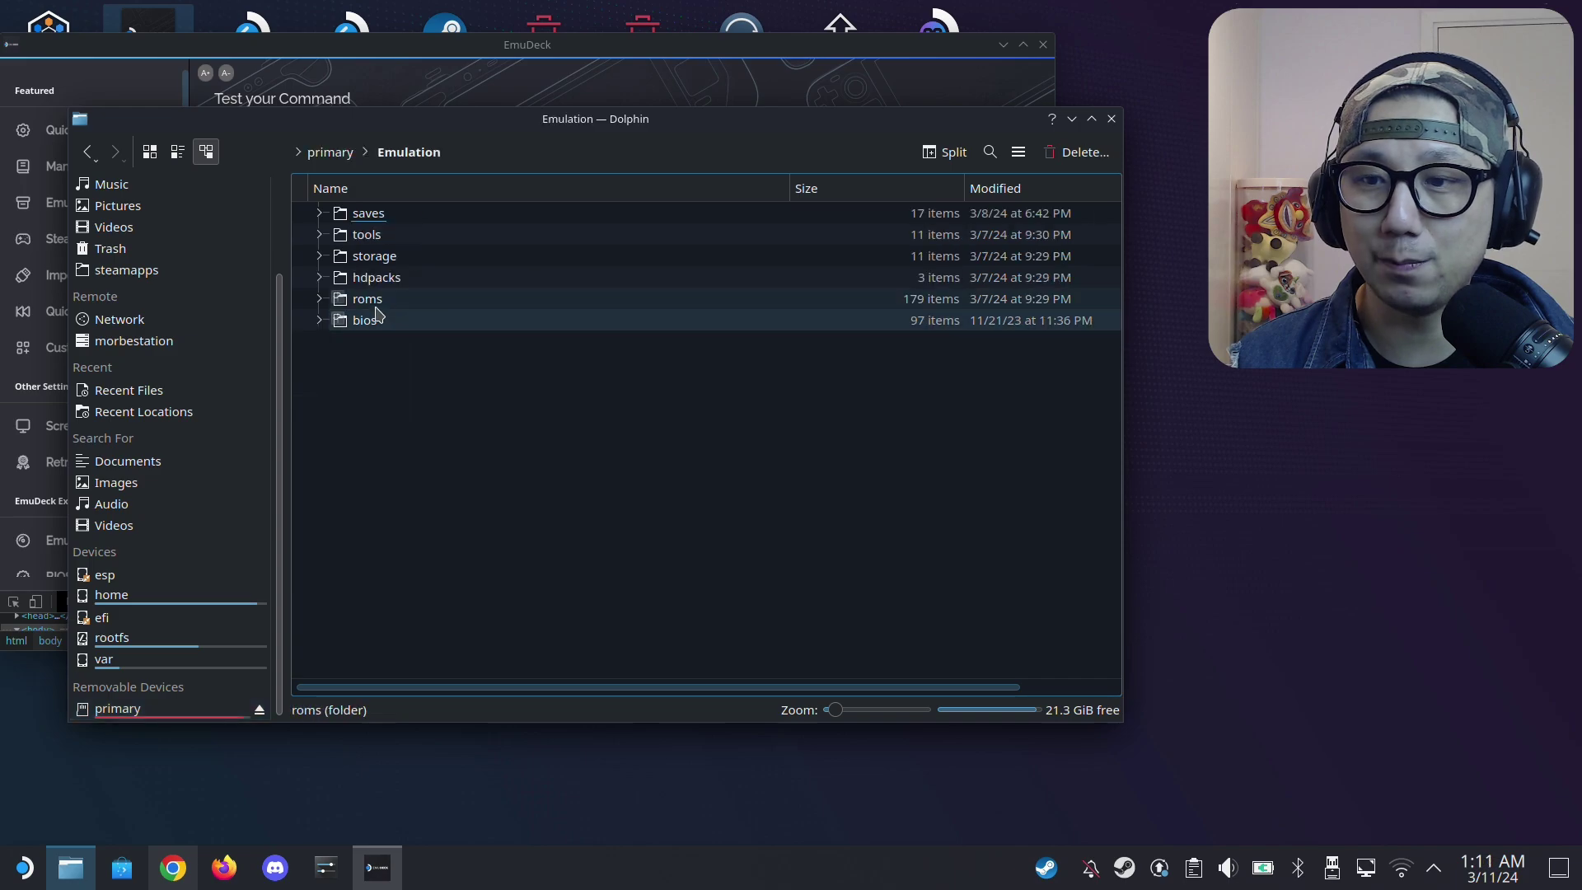
double_click(371, 300)
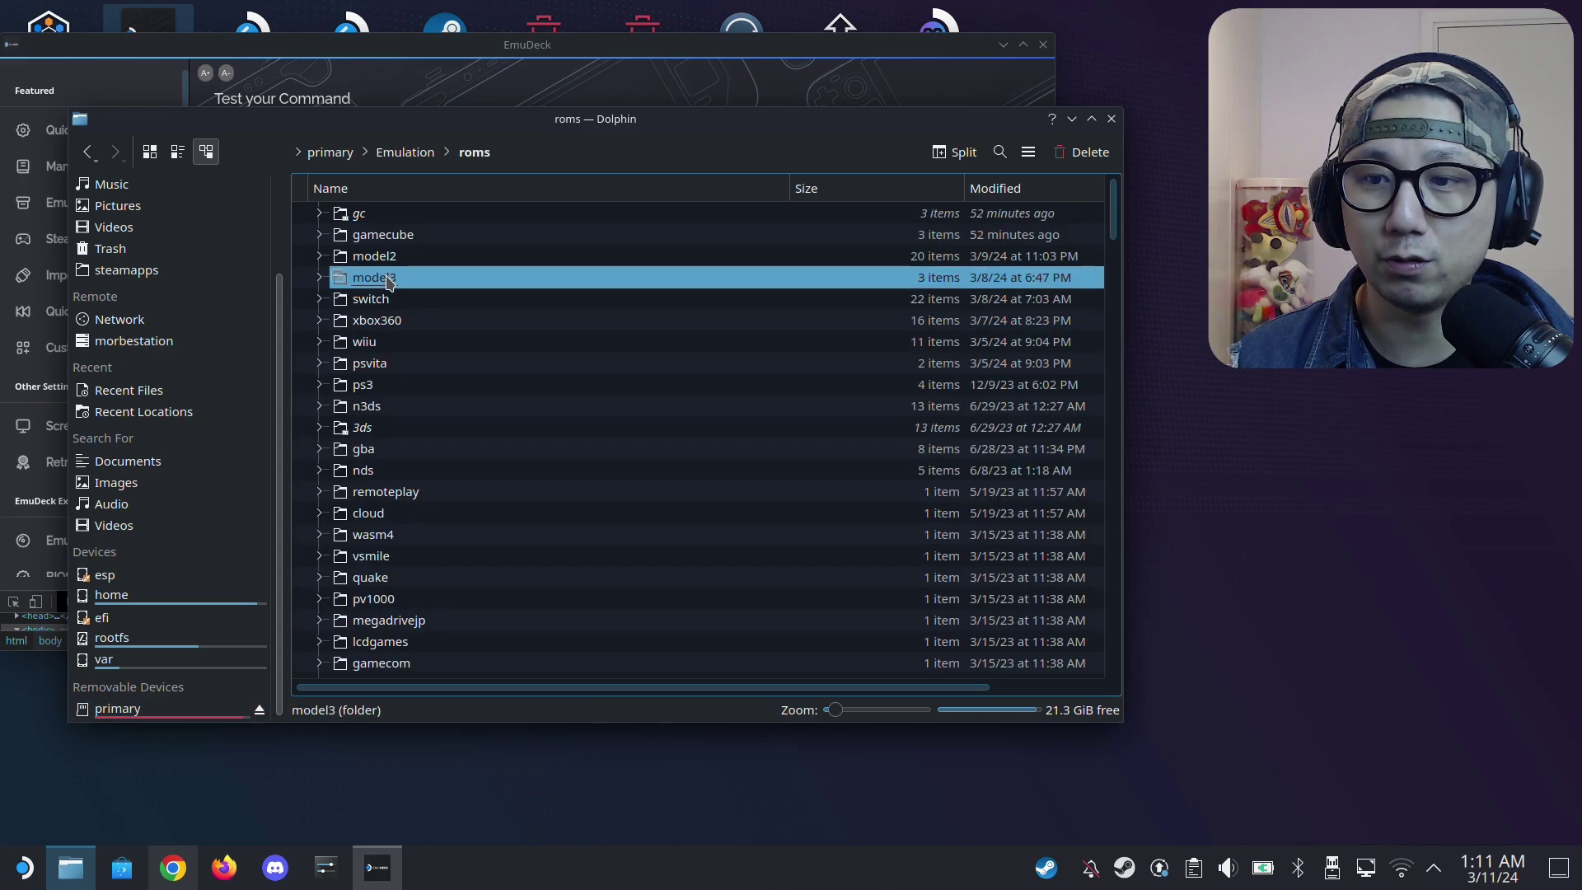
double_click(374, 278)
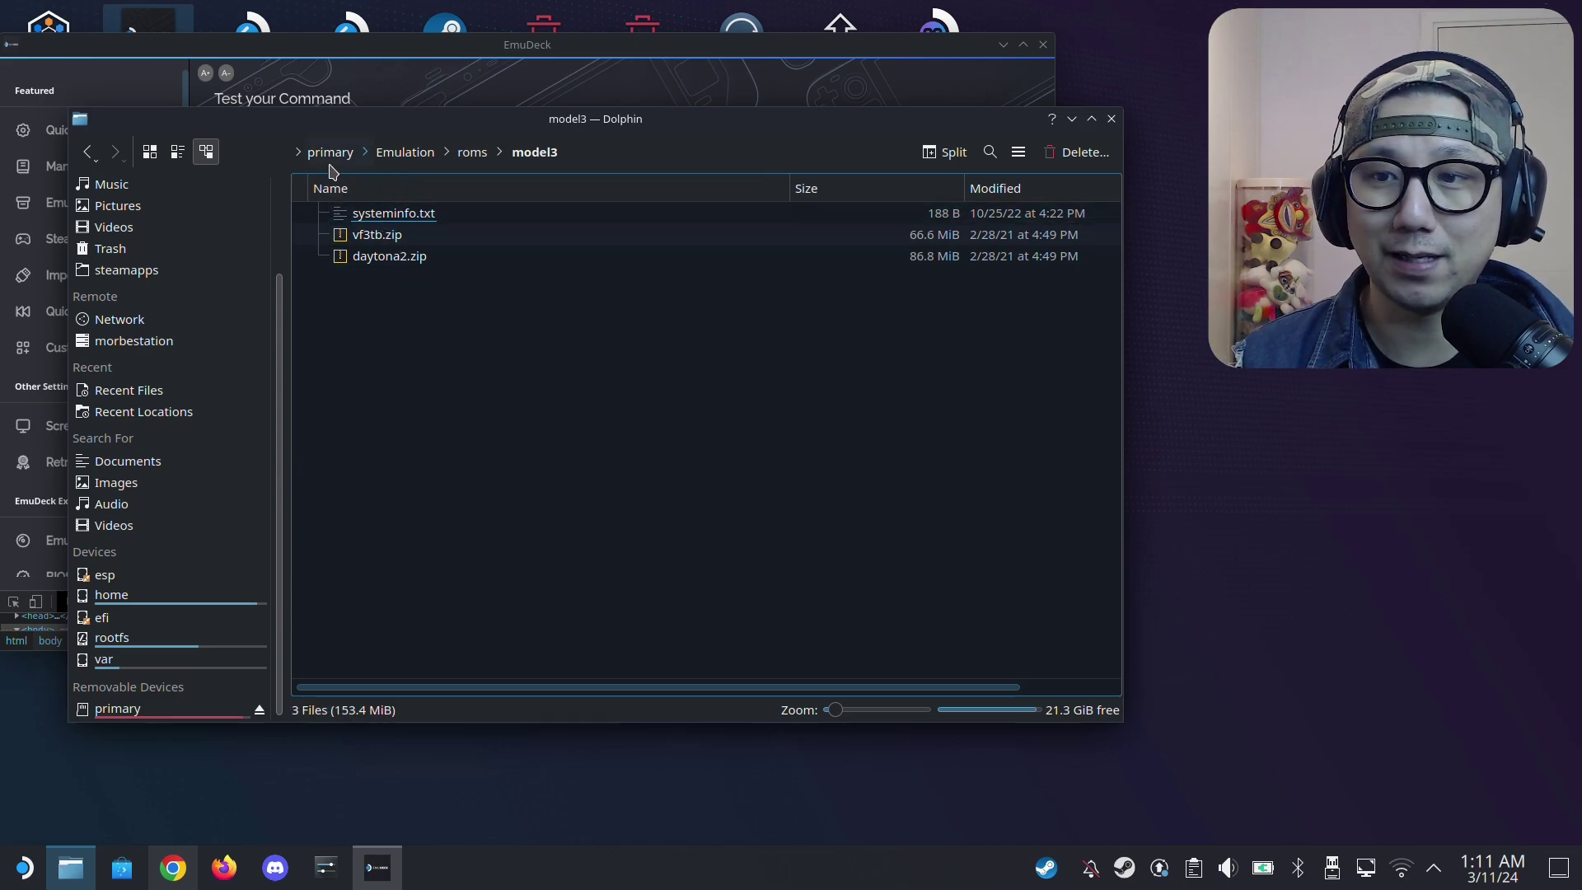
Return to the primary drive, visit the Home folder, and close Dolphin.
click(331, 164)
scroll(236, 236, up, 3)
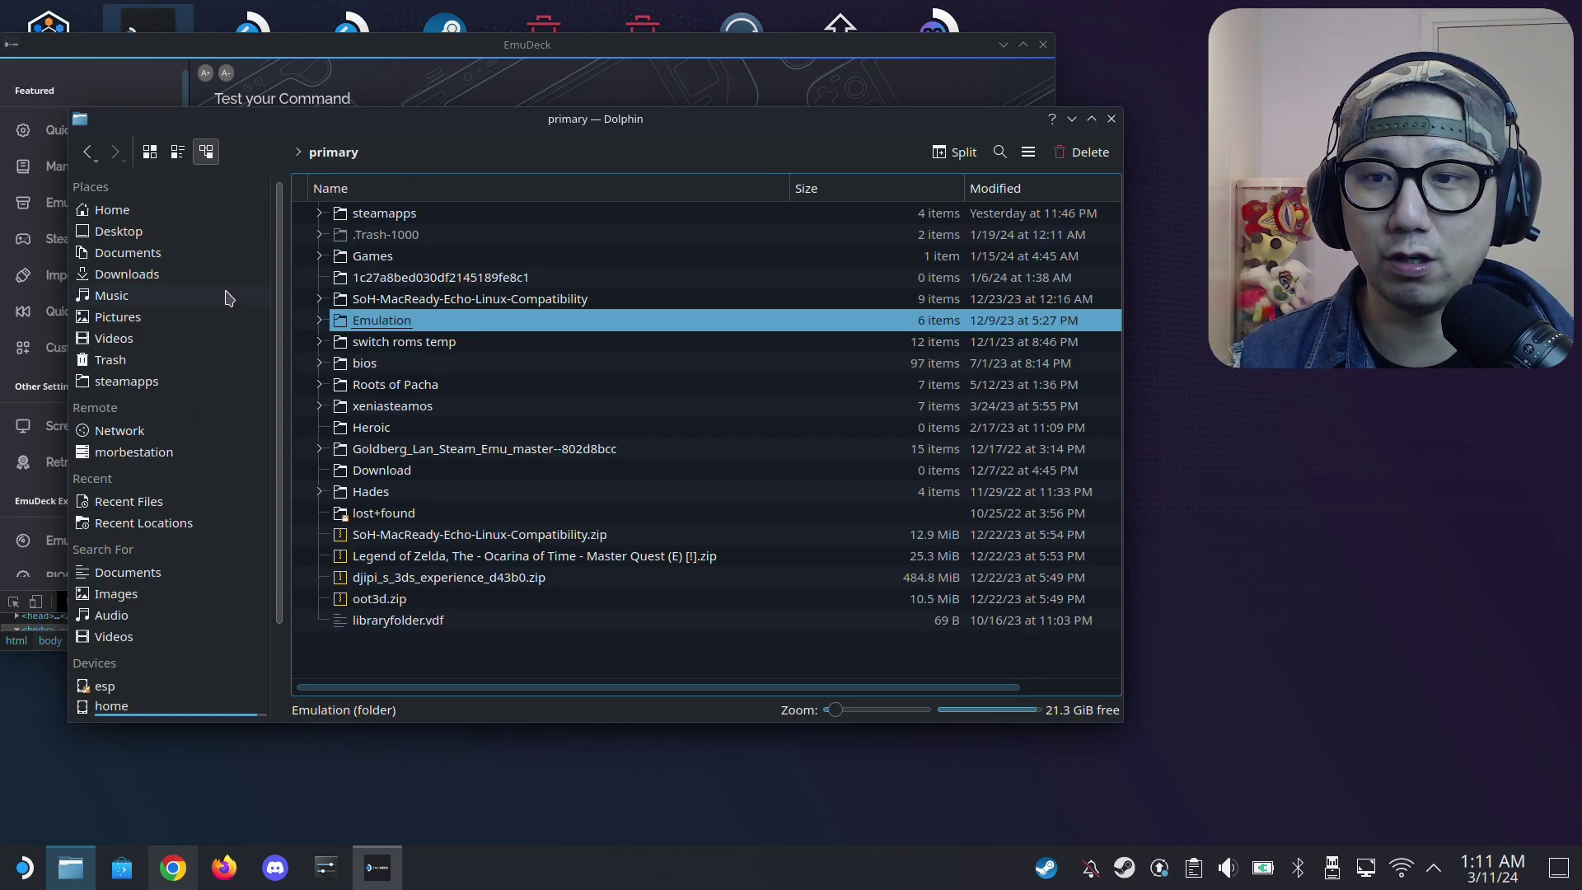
click(125, 212)
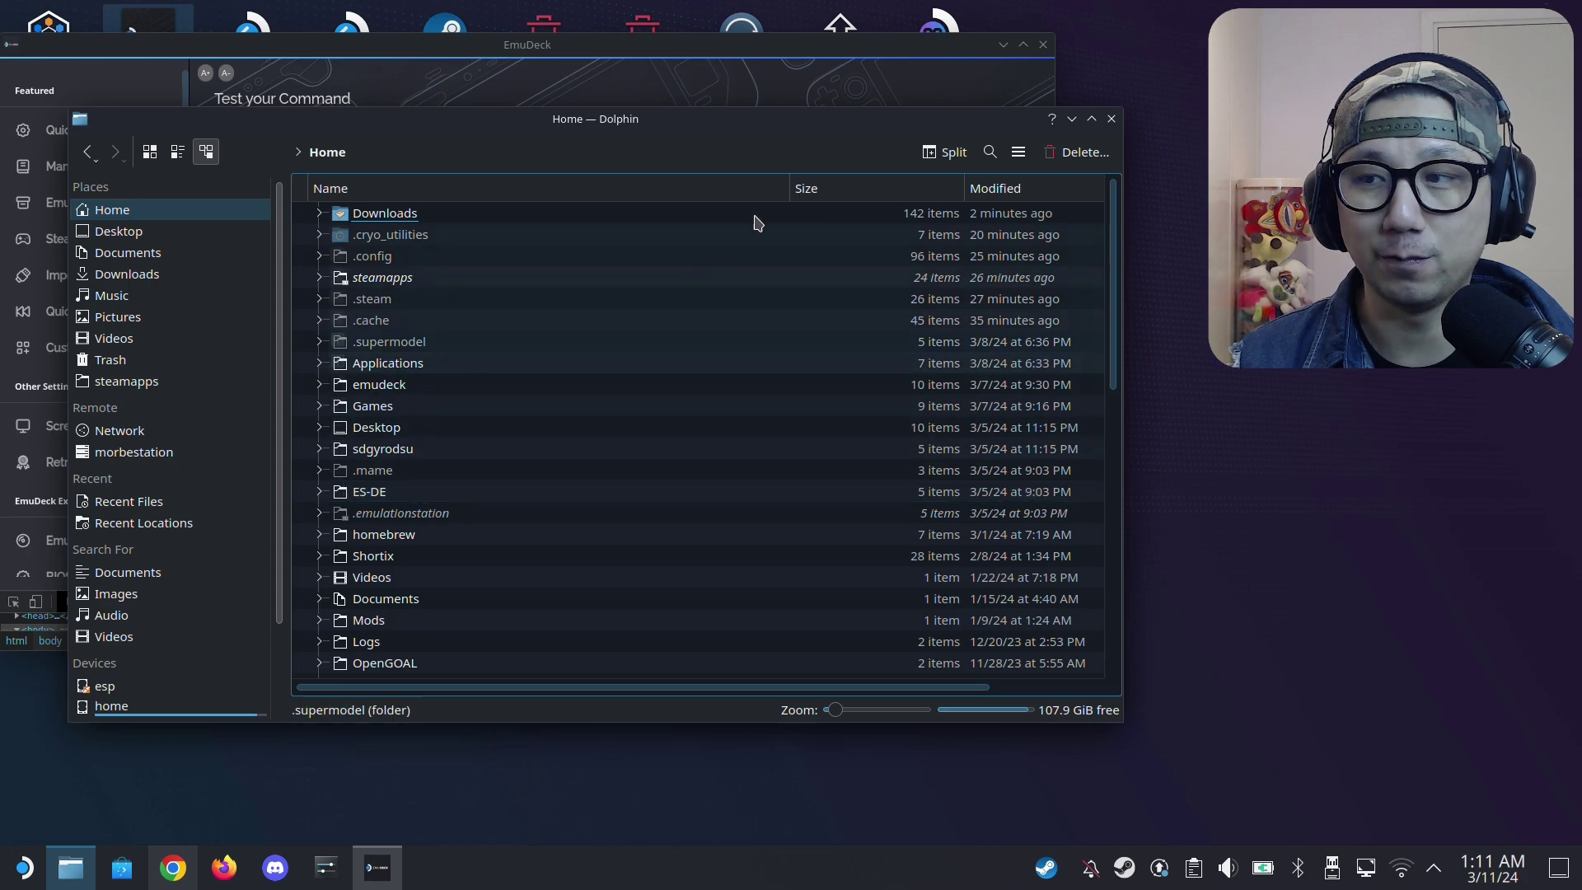
click(1112, 119)
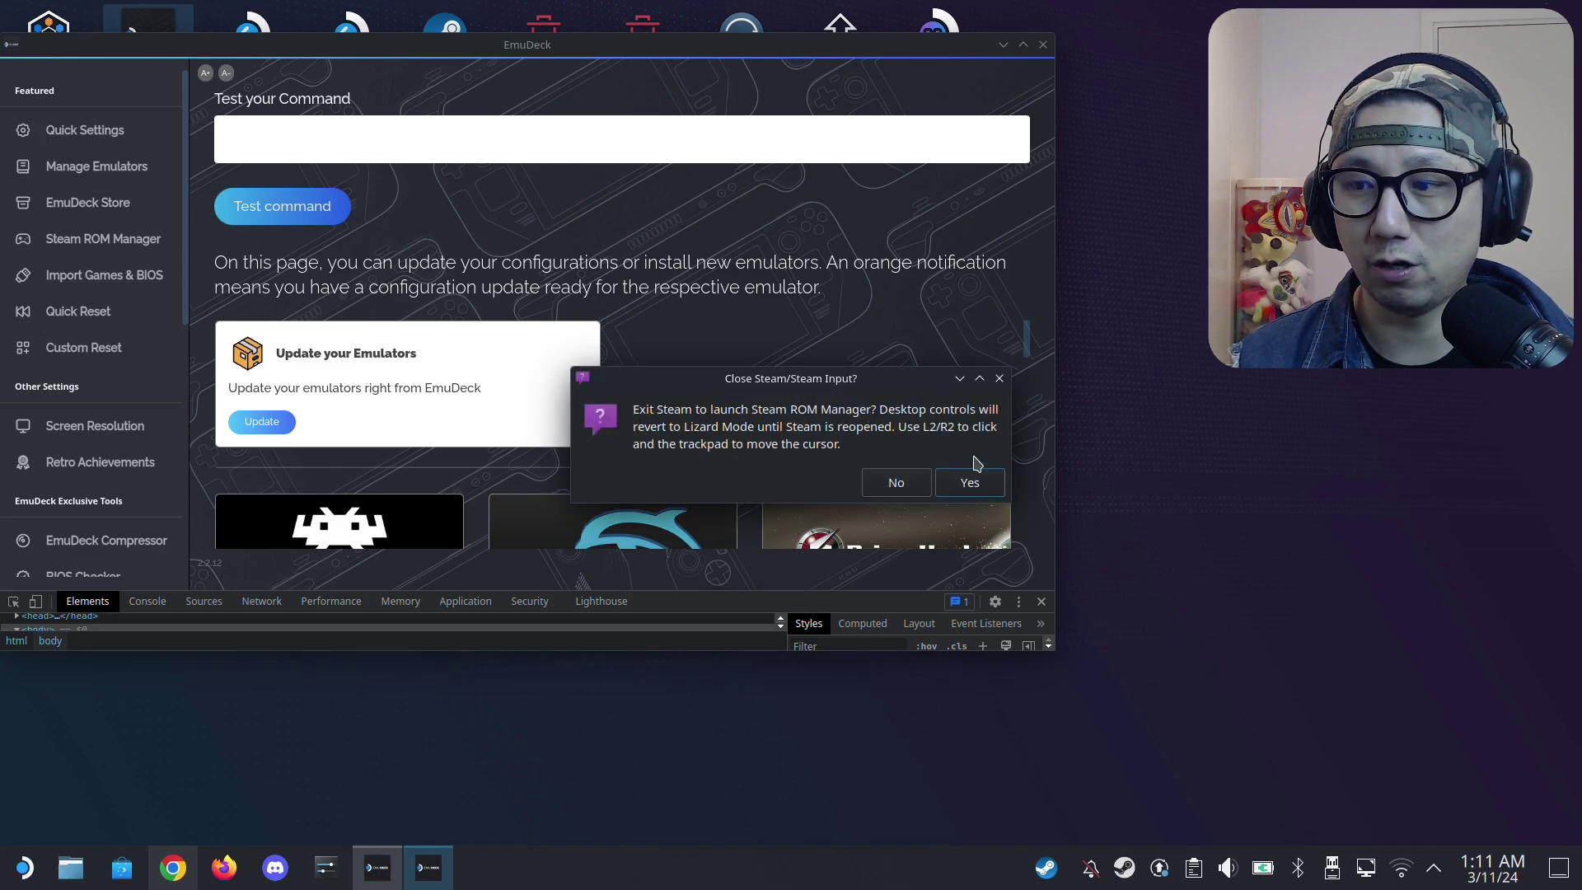
Confirm exiting Steam, and browse the launcher's Games list while Steam ROM Manager loads.
click(971, 482)
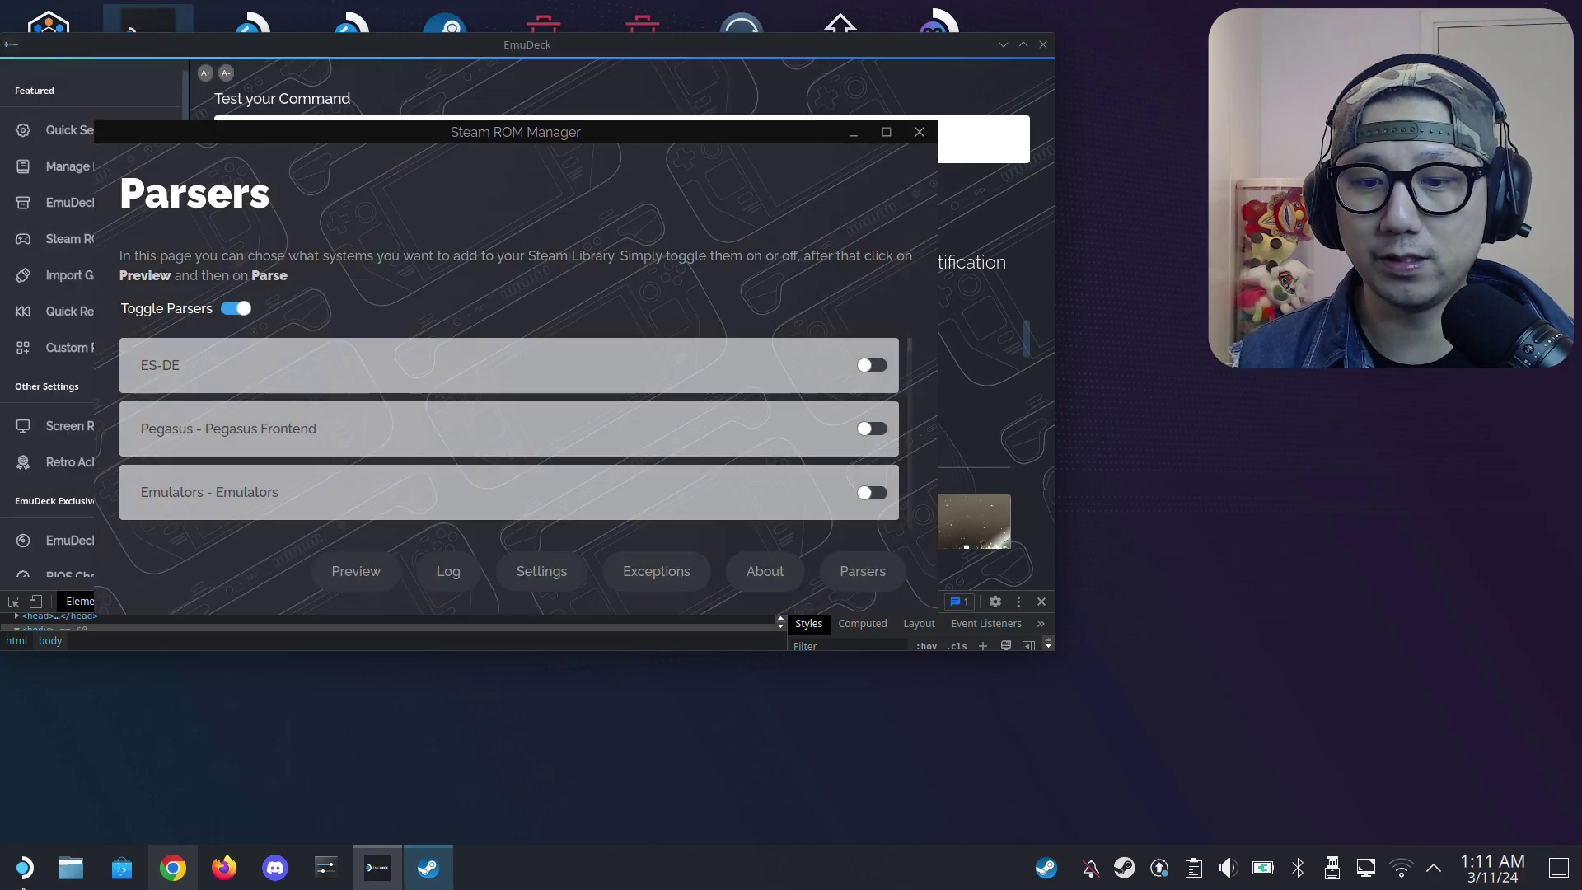
click(24, 869)
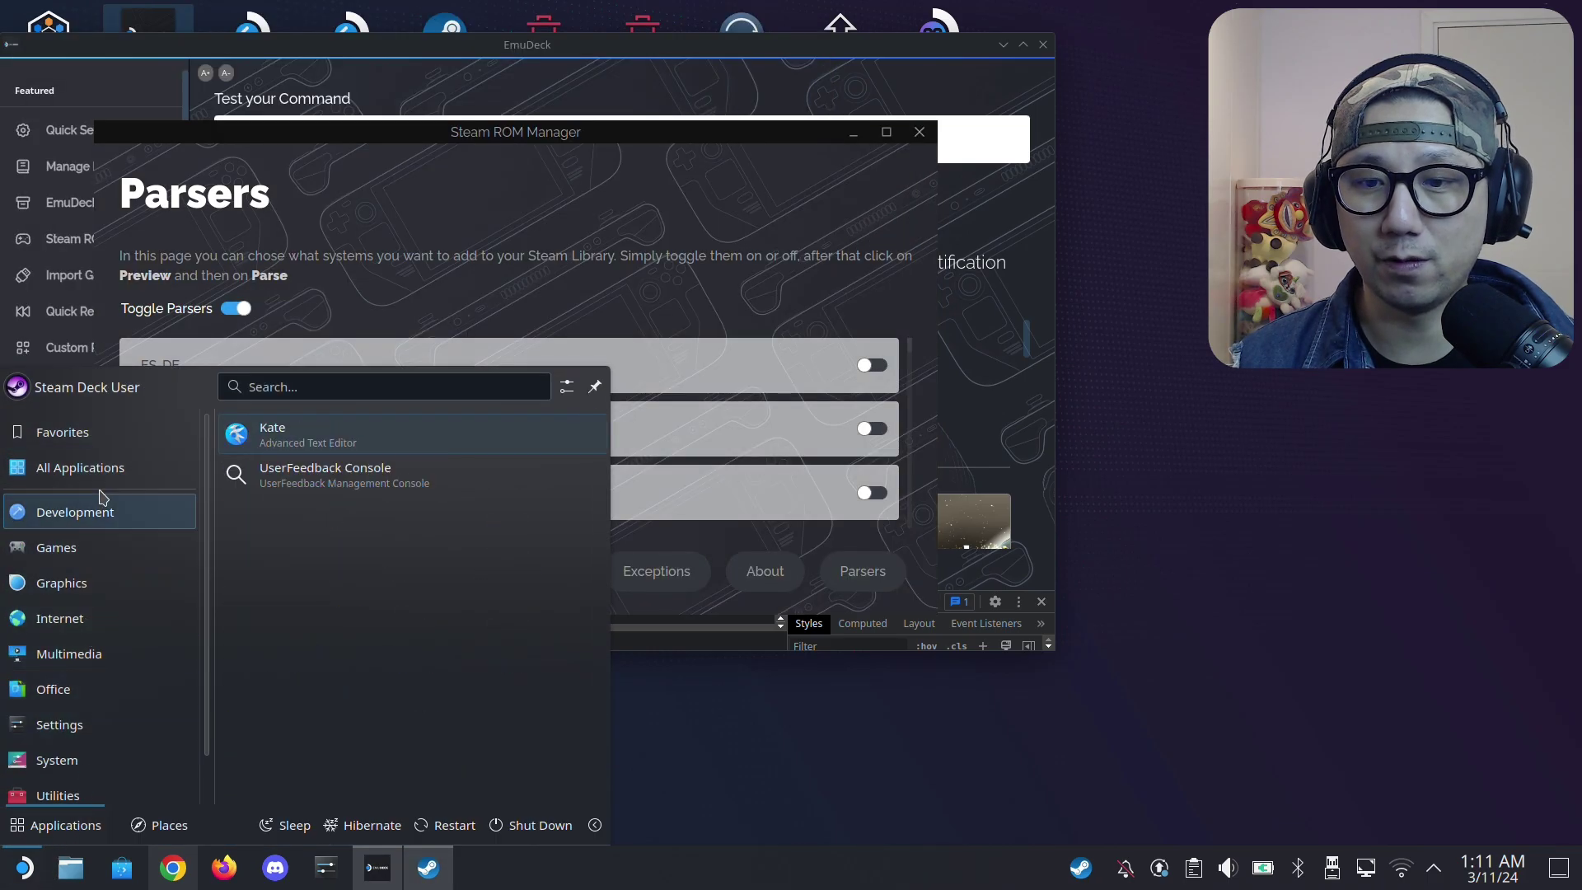
click(24, 868)
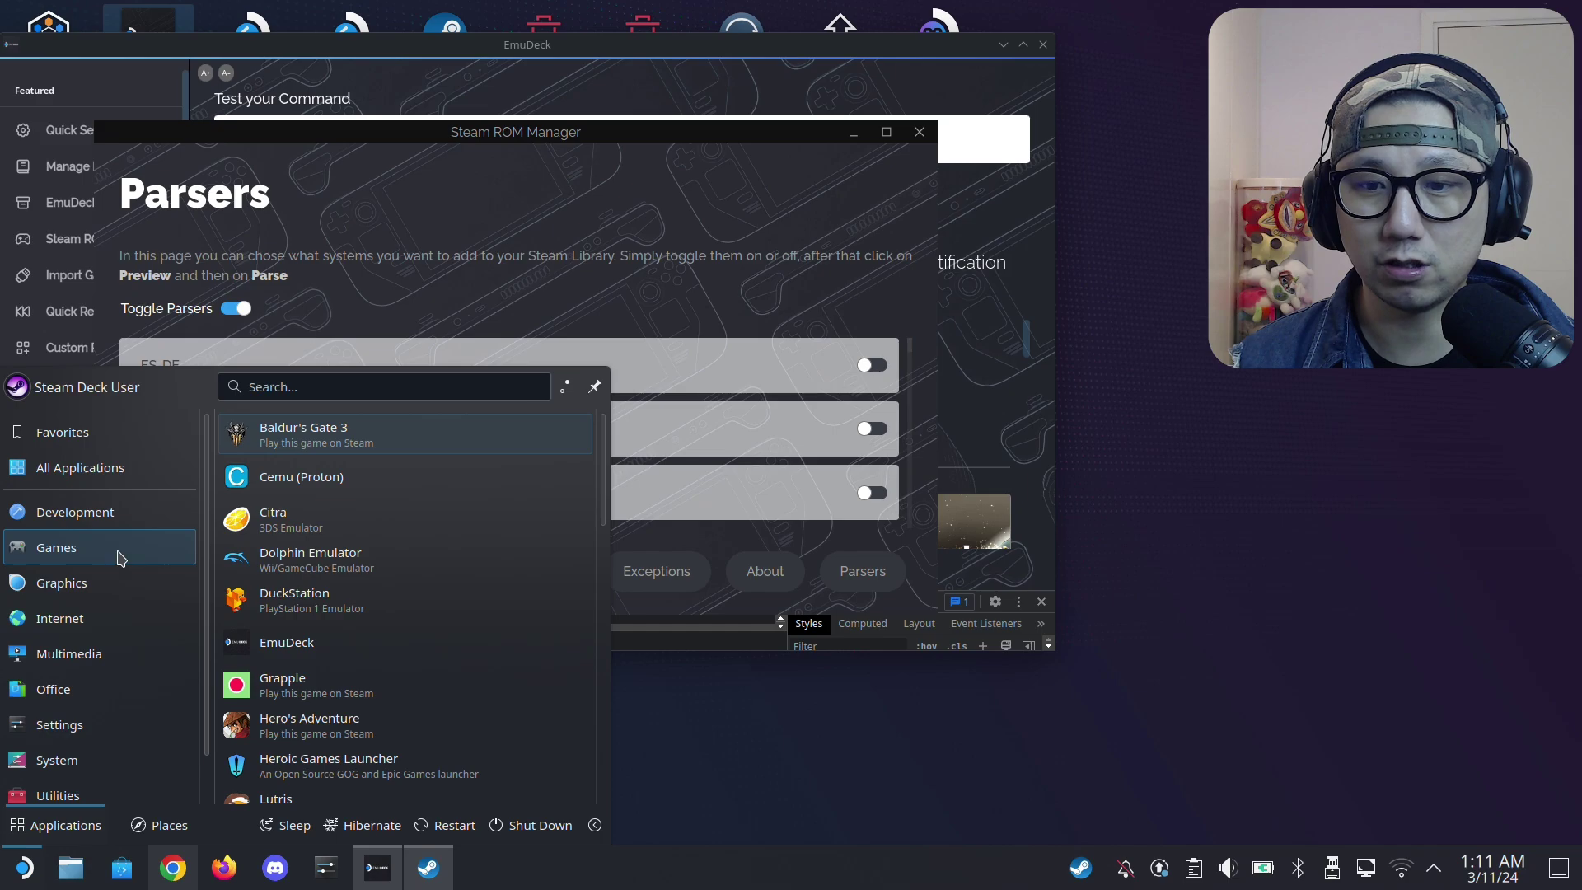
scroll(411, 605, down, 5)
scroll(372, 650, down, 5)
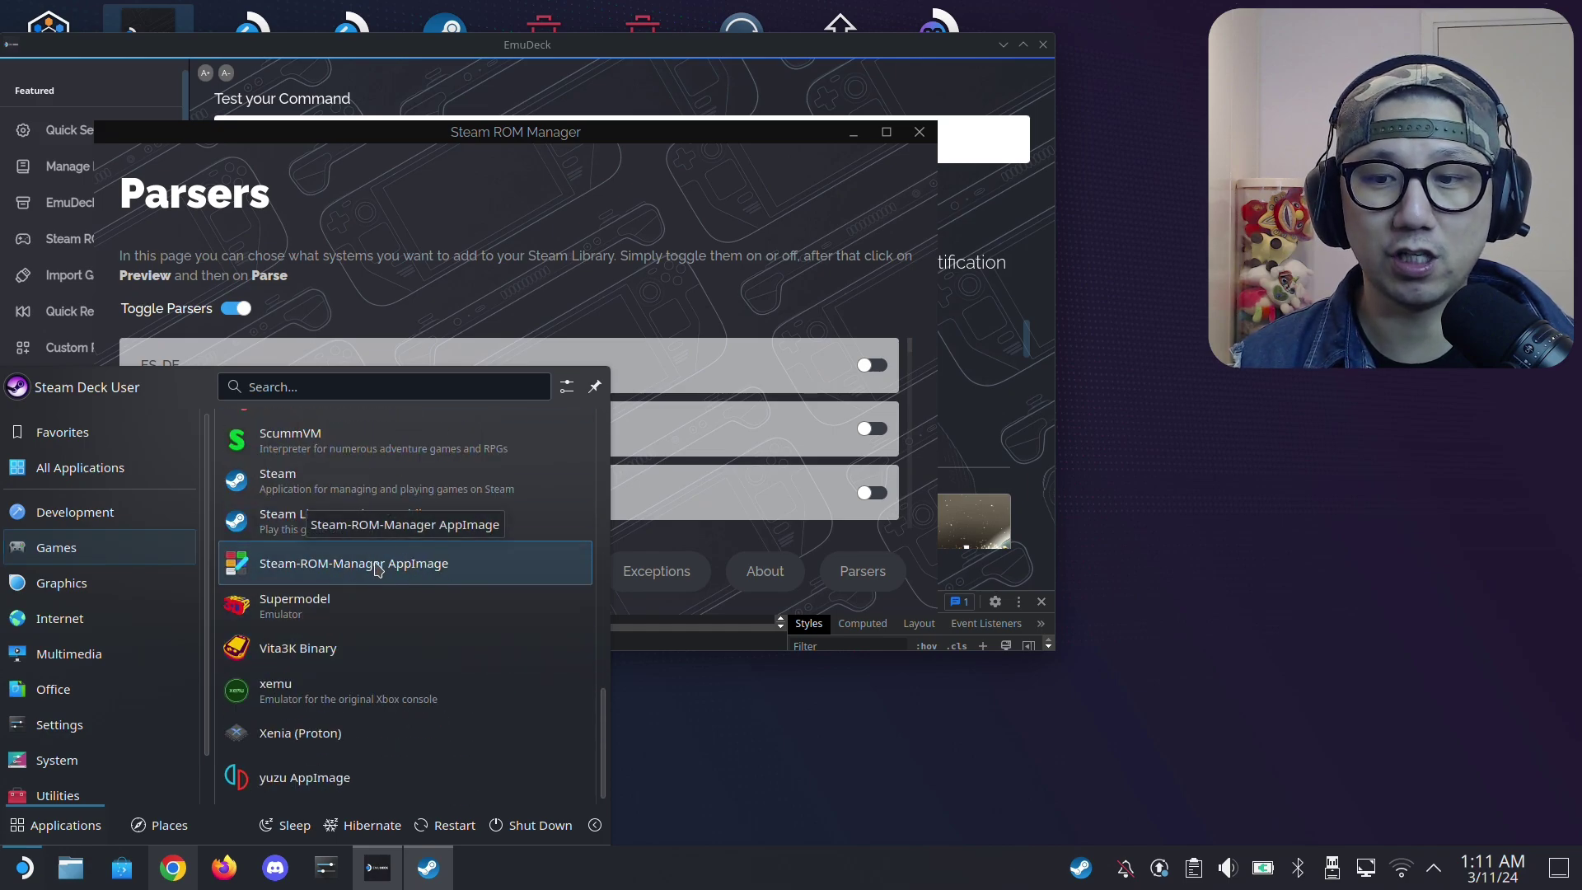
click(915, 760)
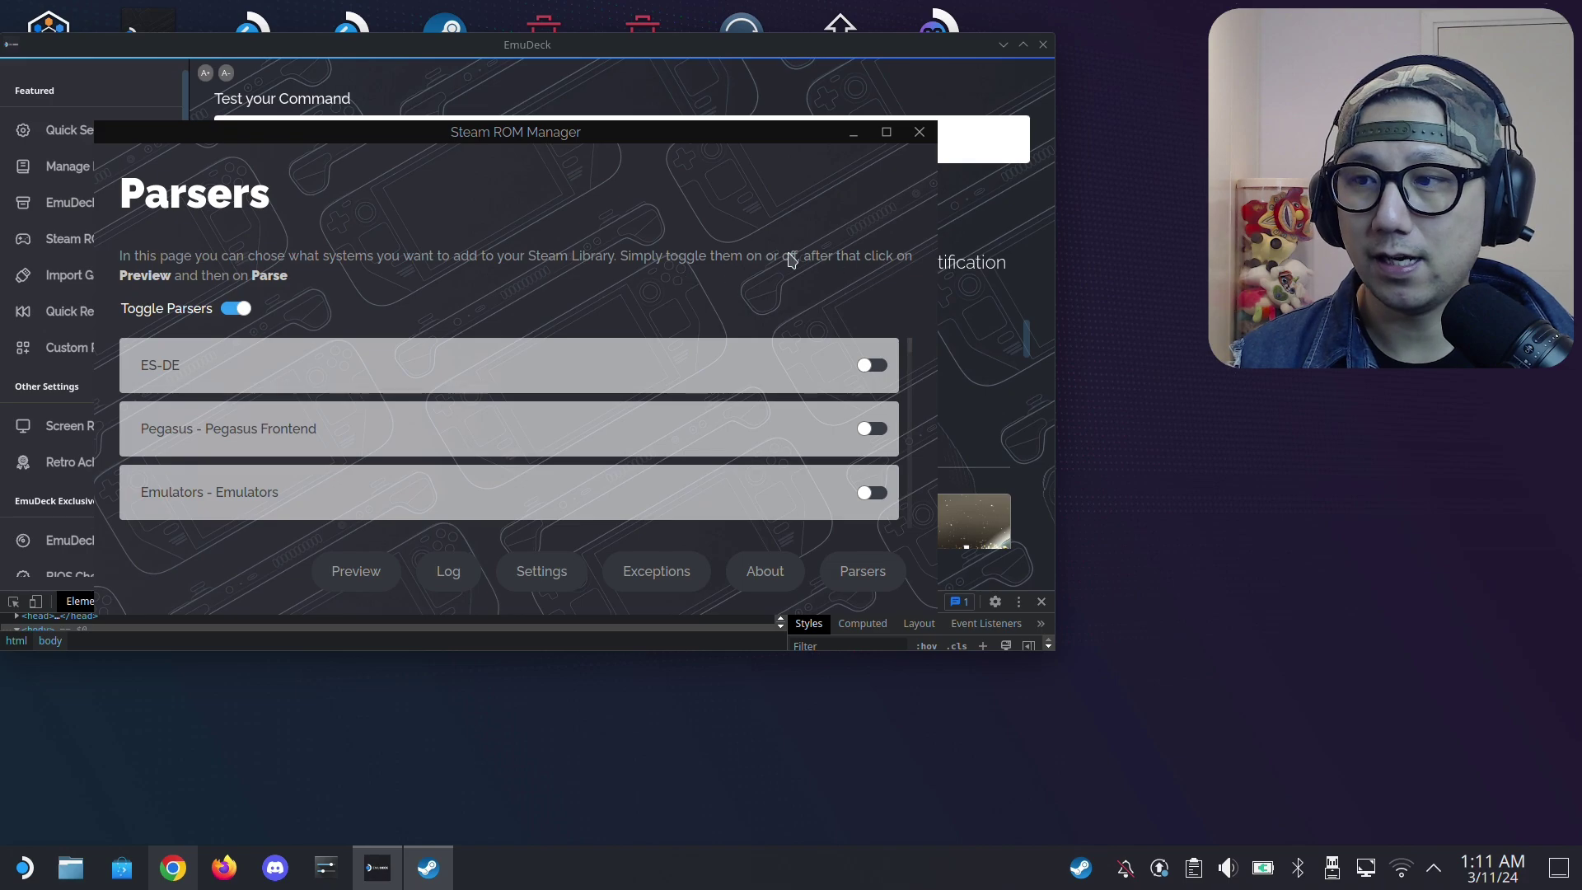
Turn all parsers off, enable only Sega Model 2 and Sega Model 3, and open Preview.
click(238, 309)
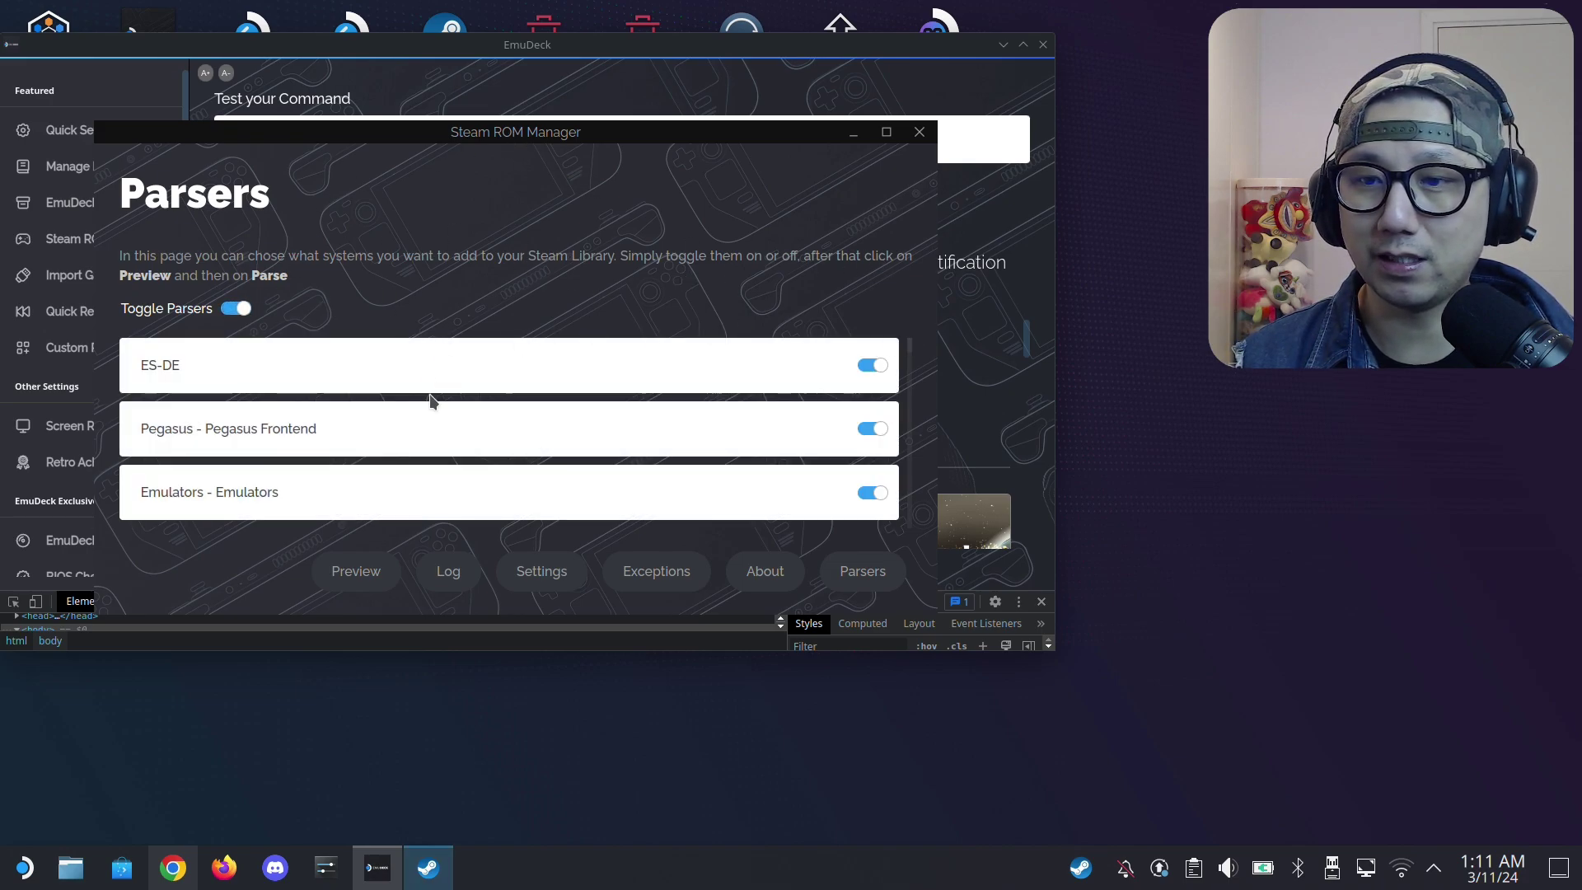
scroll(661, 412, down, 5)
scroll(664, 414, down, 5)
scroll(664, 414, down, 5)
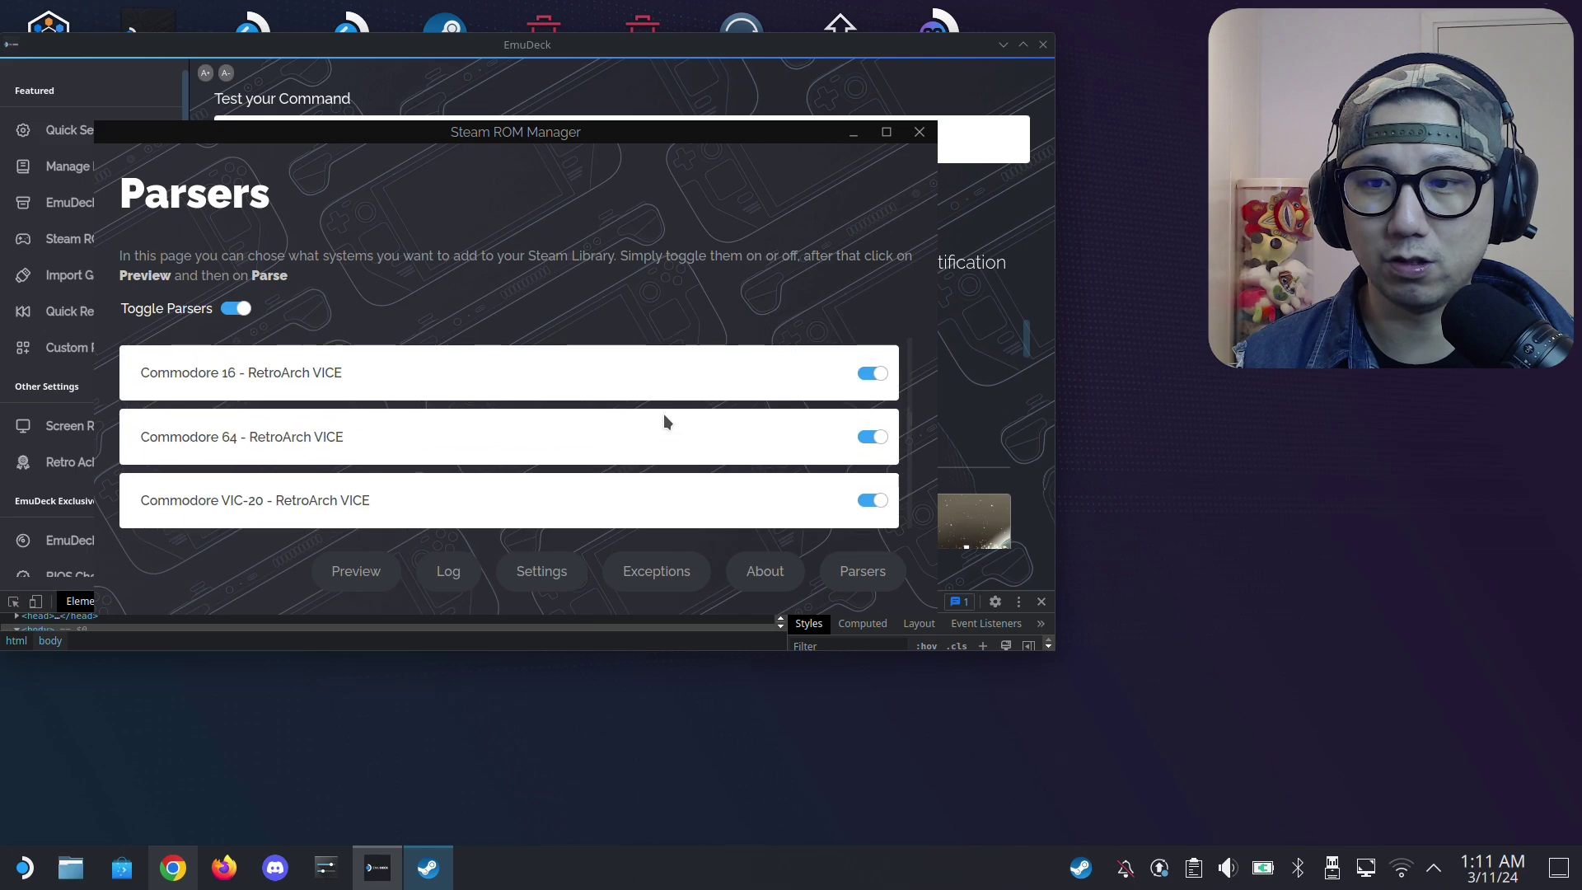
scroll(664, 412, down, 5)
scroll(664, 422, down, 5)
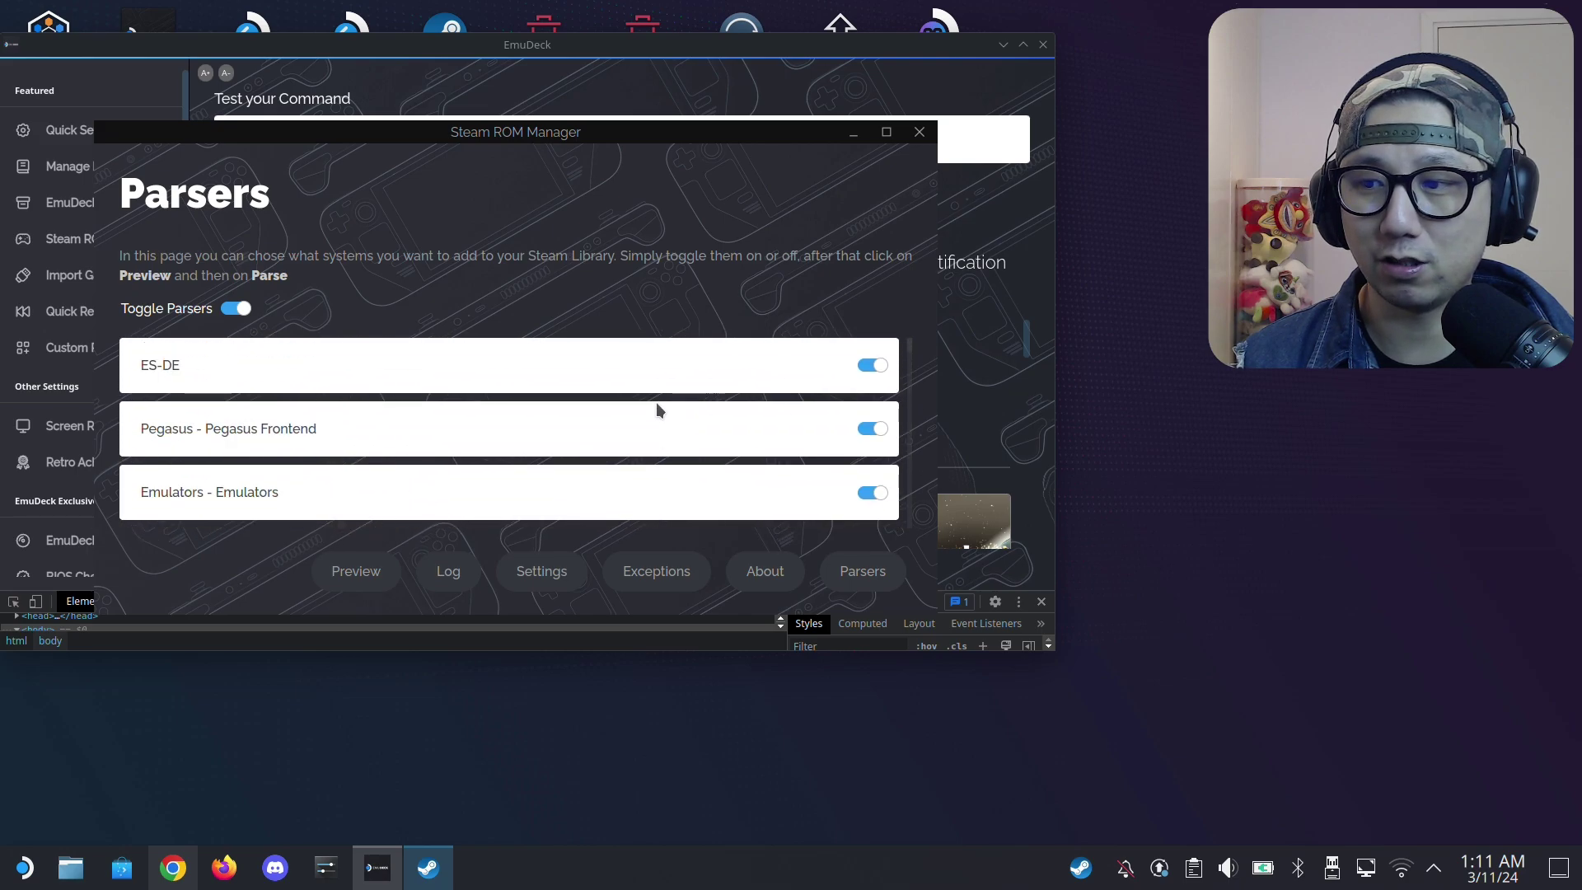
click(237, 310)
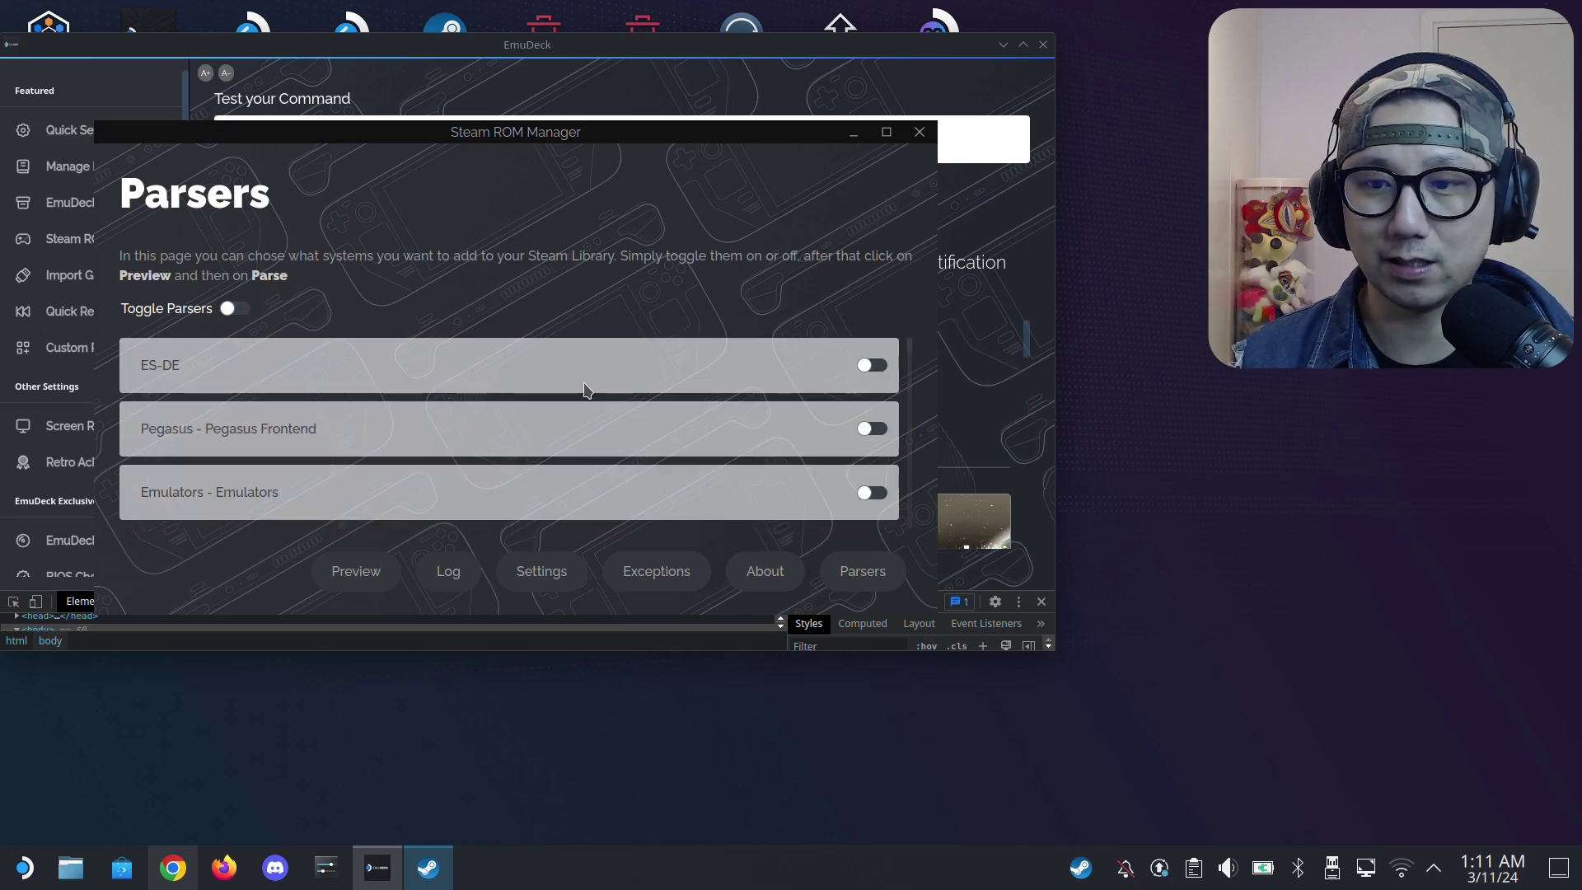
scroll(588, 393, up, 5)
scroll(598, 397, up, 5)
scroll(599, 397, down, 3)
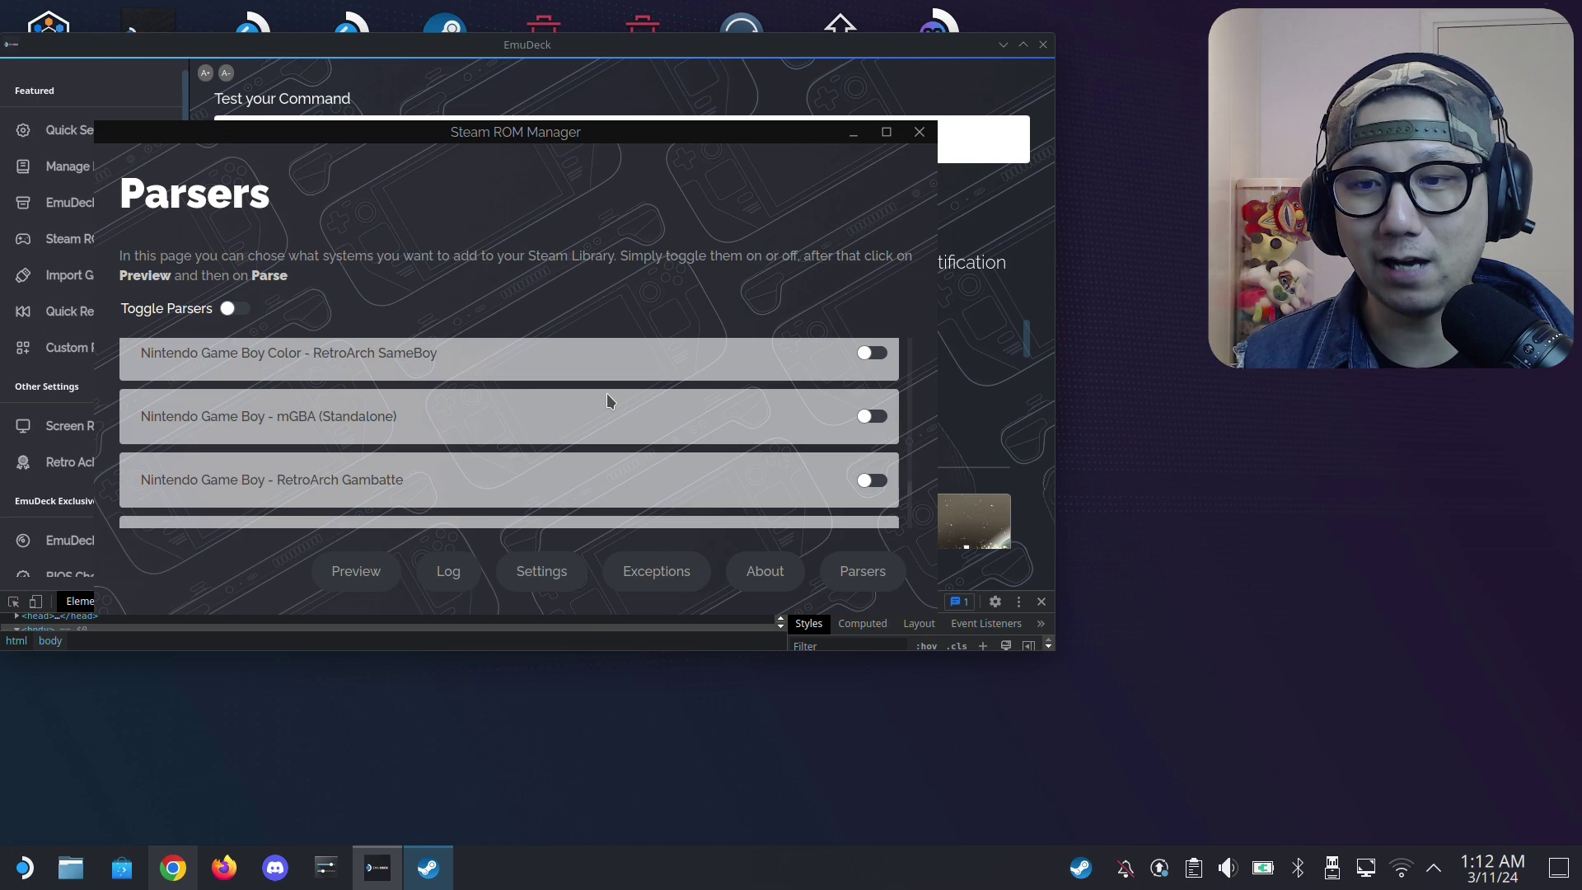
scroll(601, 398, down, 3)
scroll(603, 398, down, 3)
scroll(609, 401, down, 3)
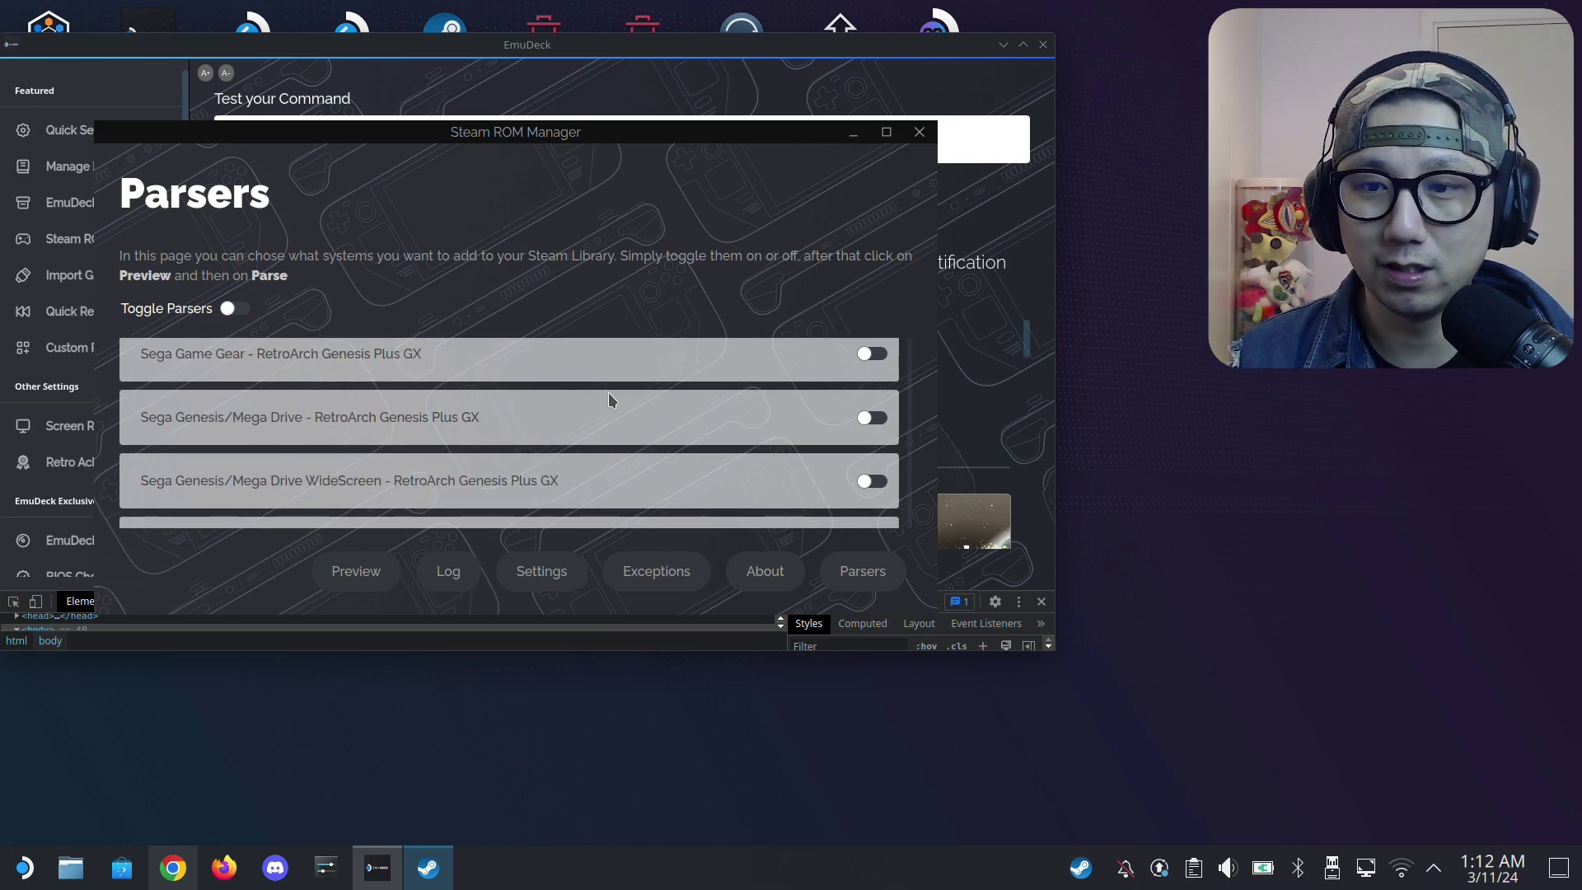
scroll(610, 401, down, 3)
click(865, 410)
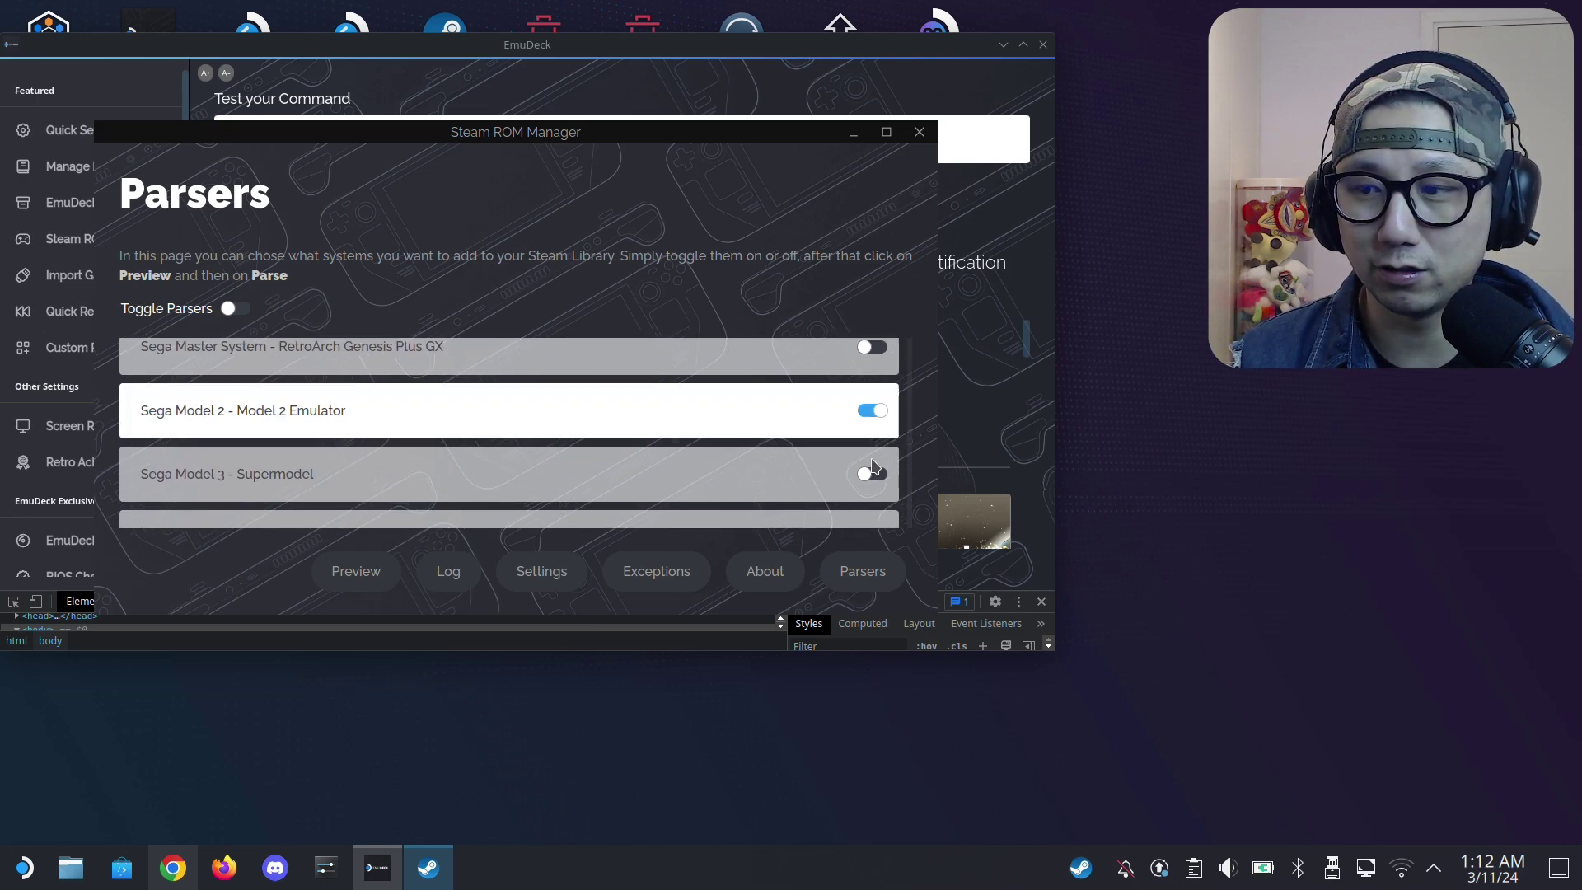
click(872, 474)
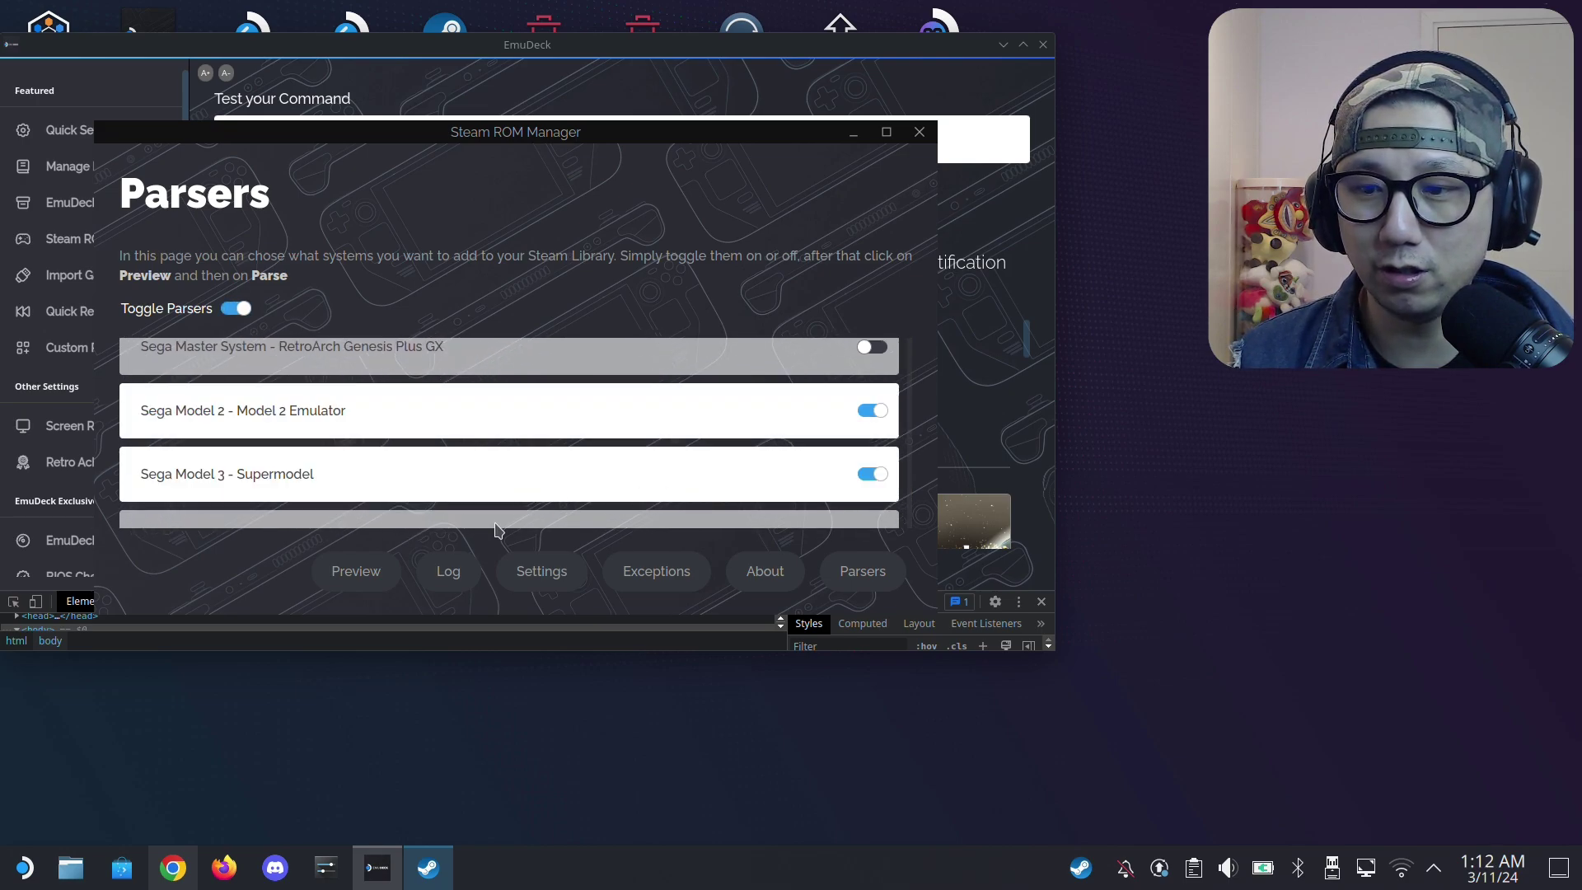
click(329, 578)
Parse and save the Daytona USA and Virtua Fighter titles to Steam, then close both apps.
click(172, 461)
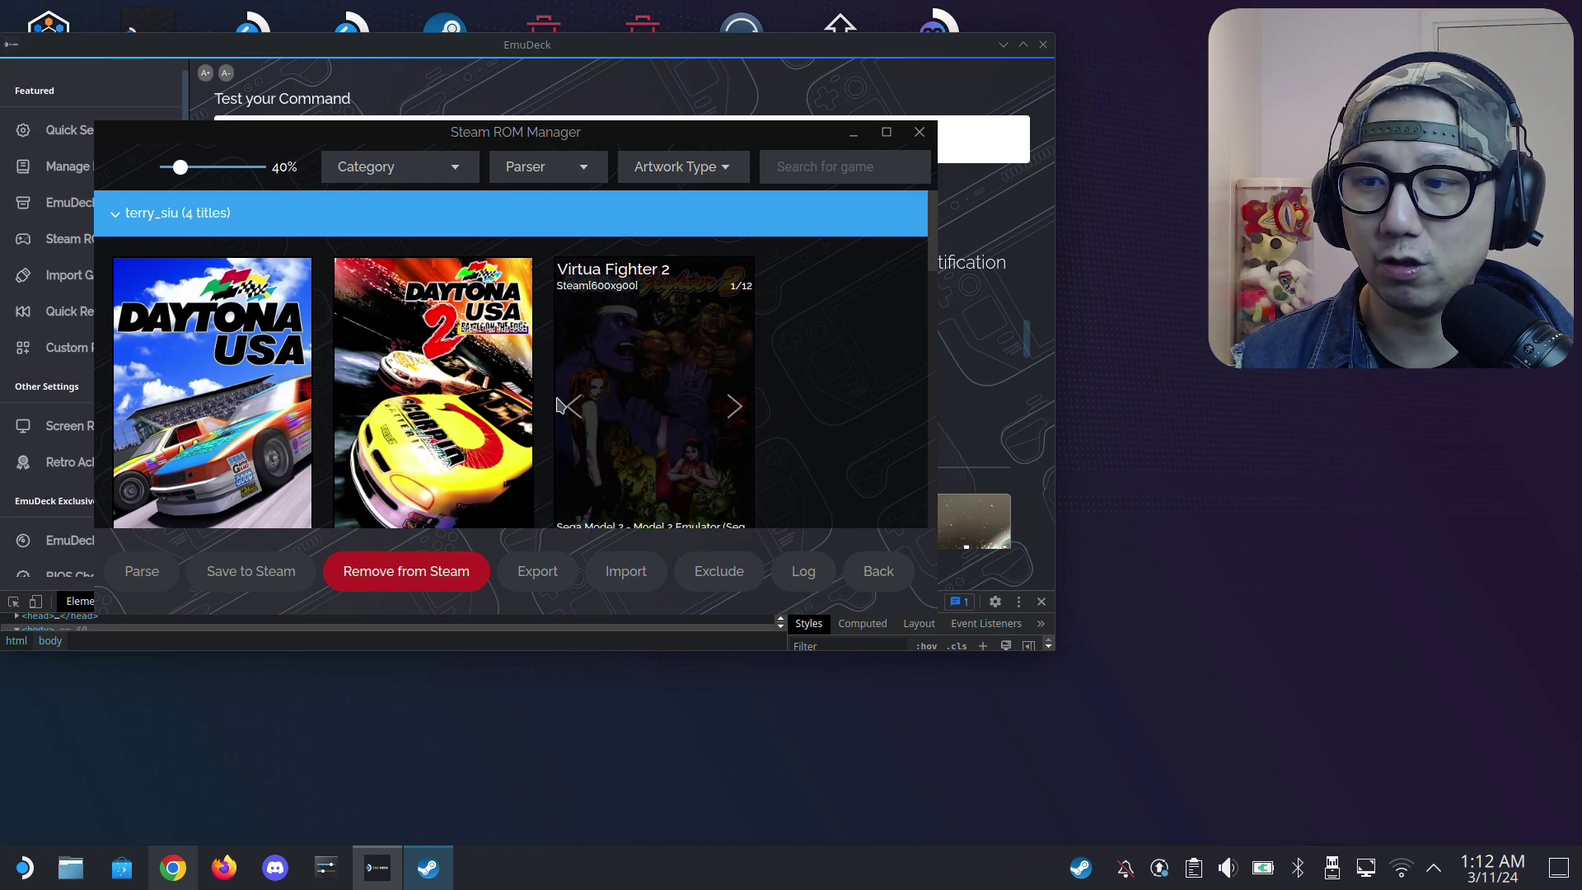
scroll(632, 420, down, 2)
scroll(248, 393, down, 2)
scroll(272, 393, down, 2)
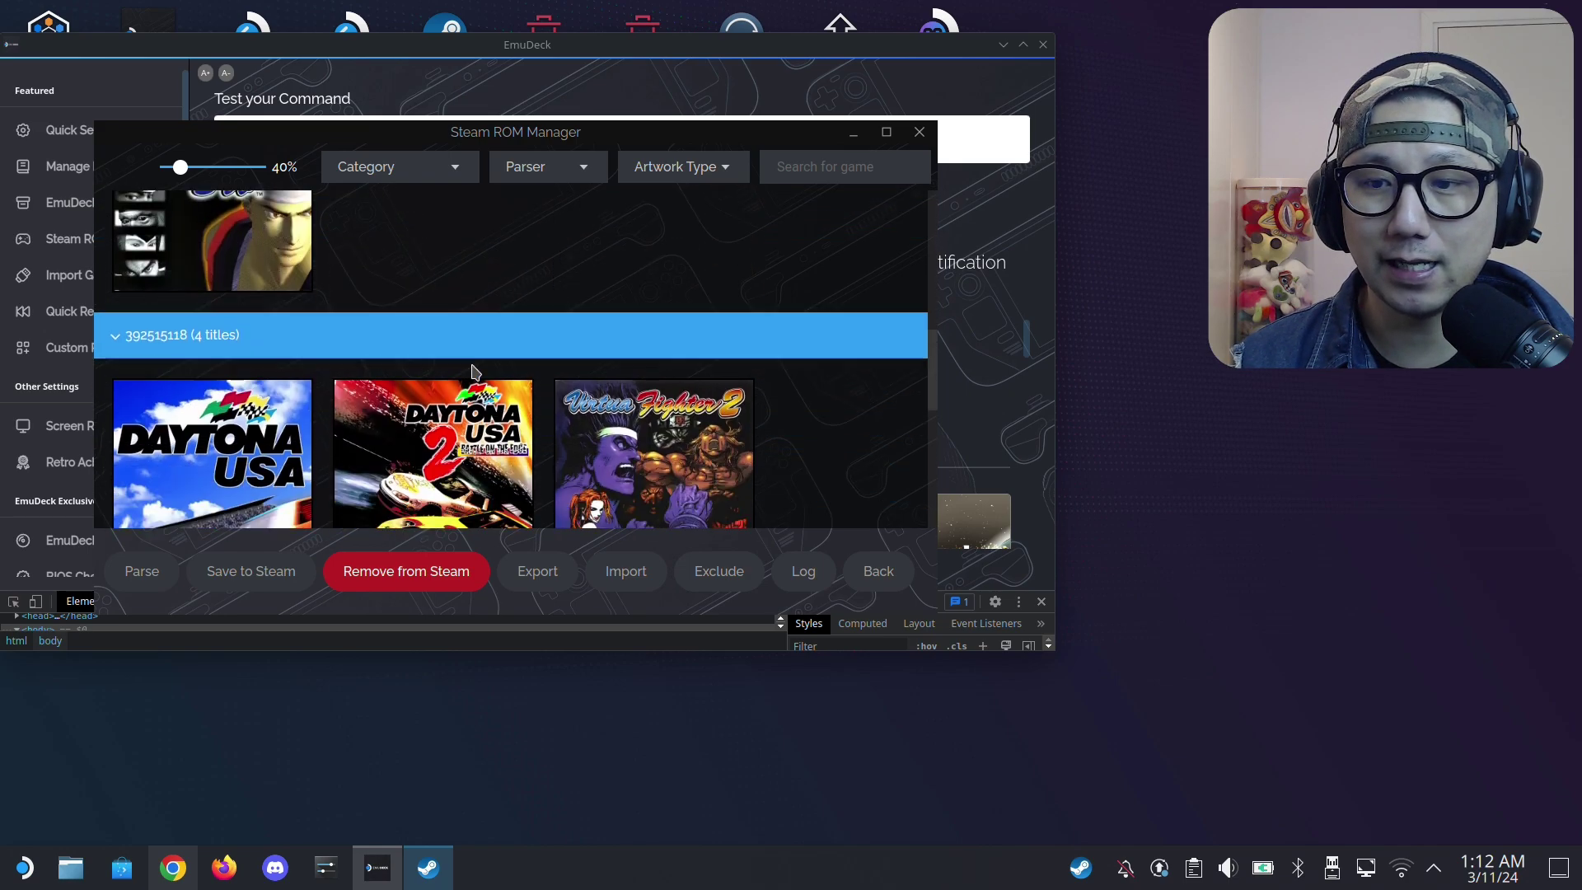
scroll(303, 393, down, 2)
scroll(371, 371, down, 2)
scroll(478, 346, down, 1)
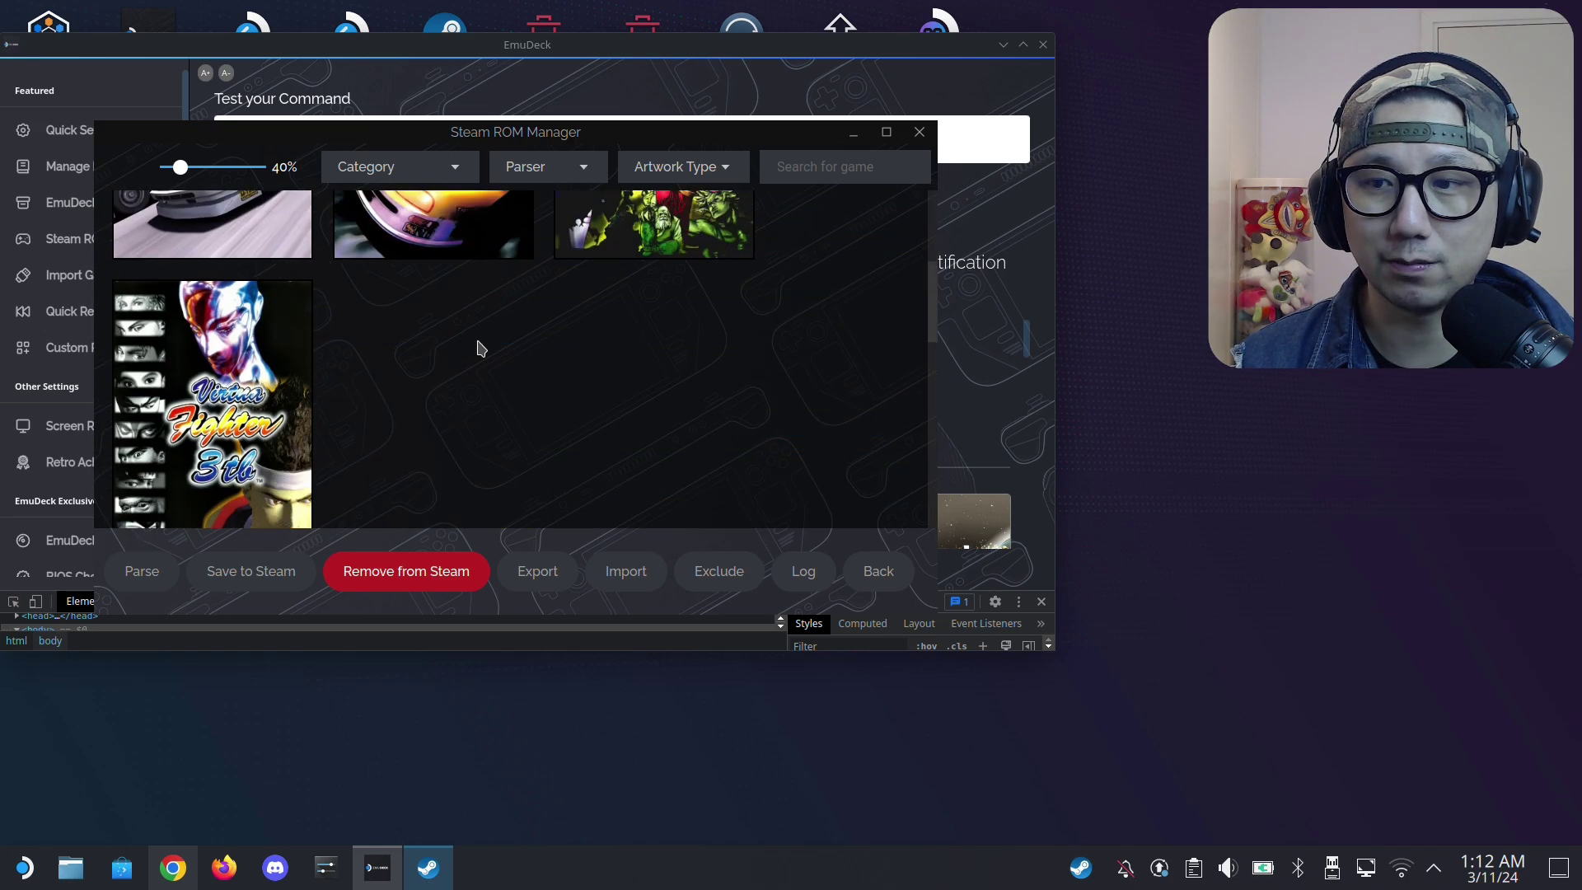
scroll(520, 340, up, 5)
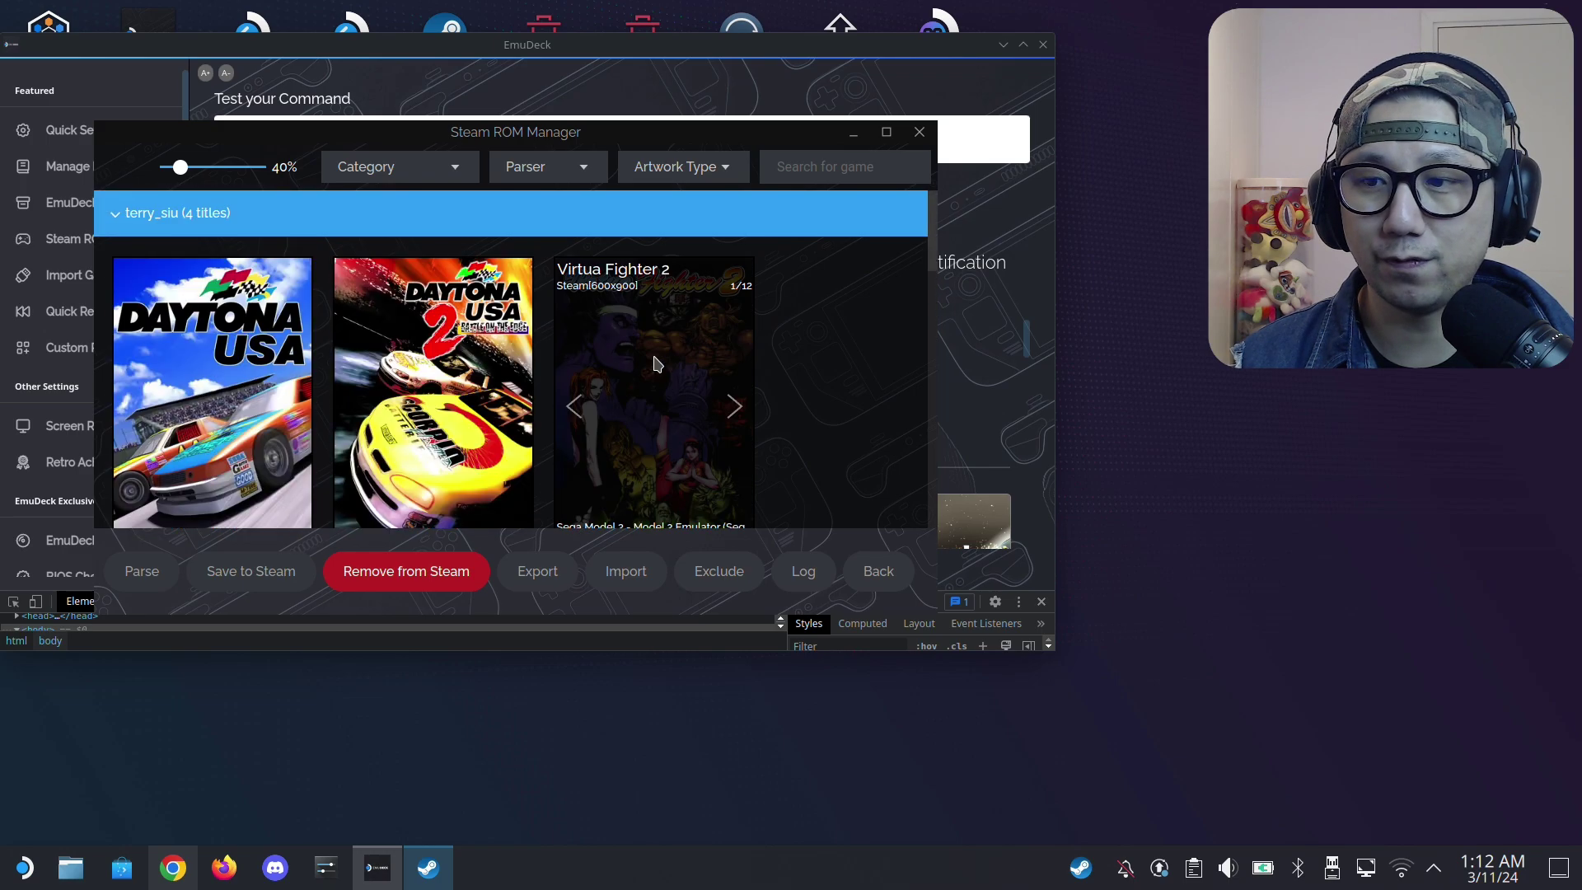
scroll(500, 408, down, 2)
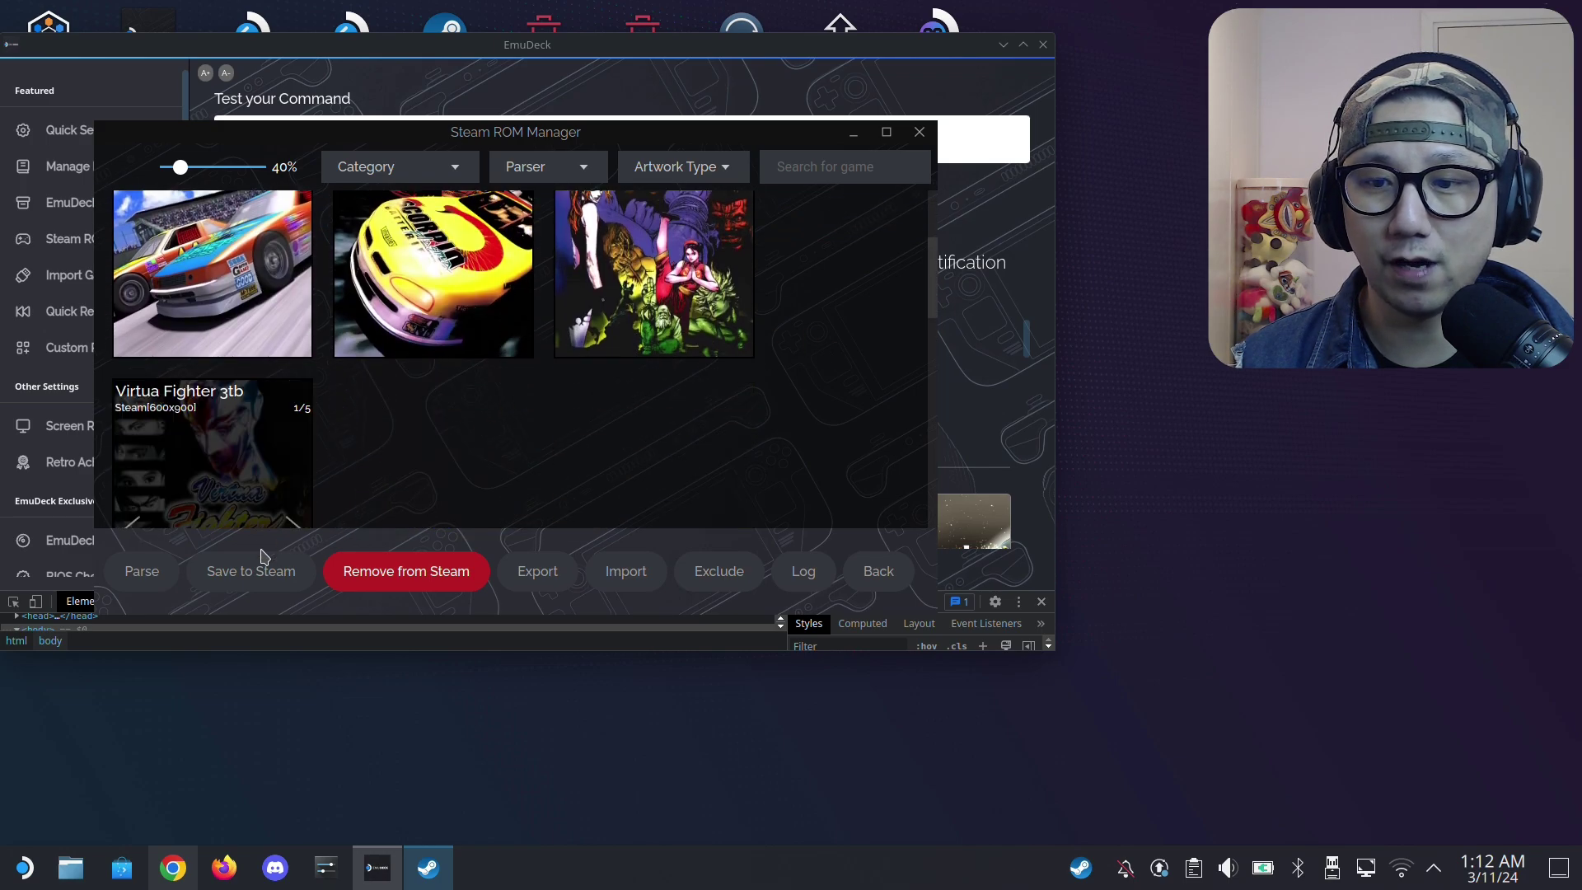
click(239, 583)
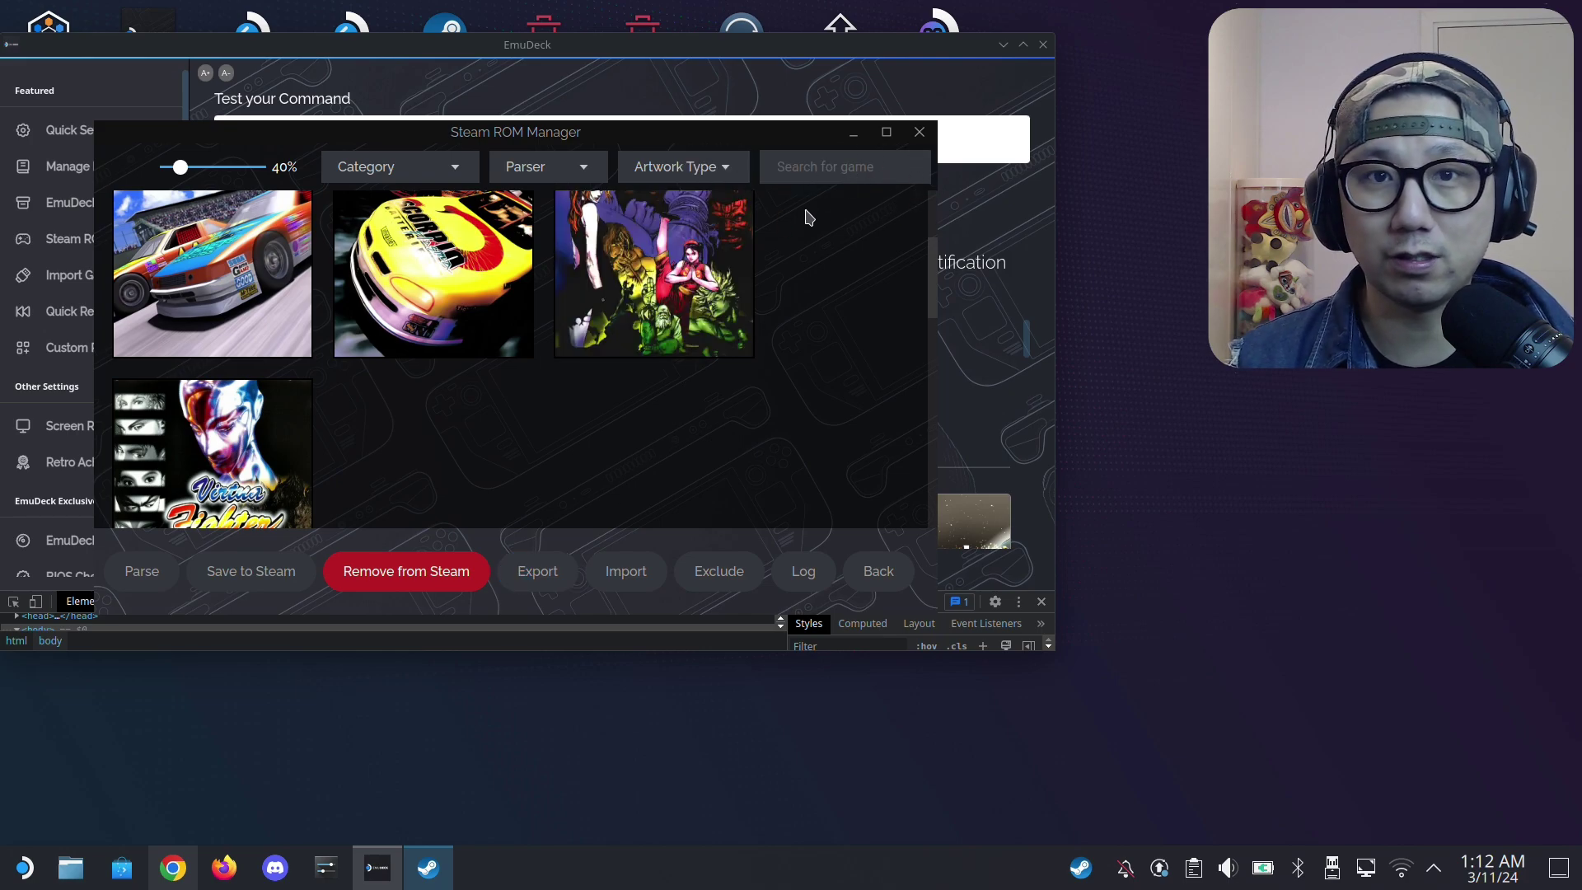
click(920, 133)
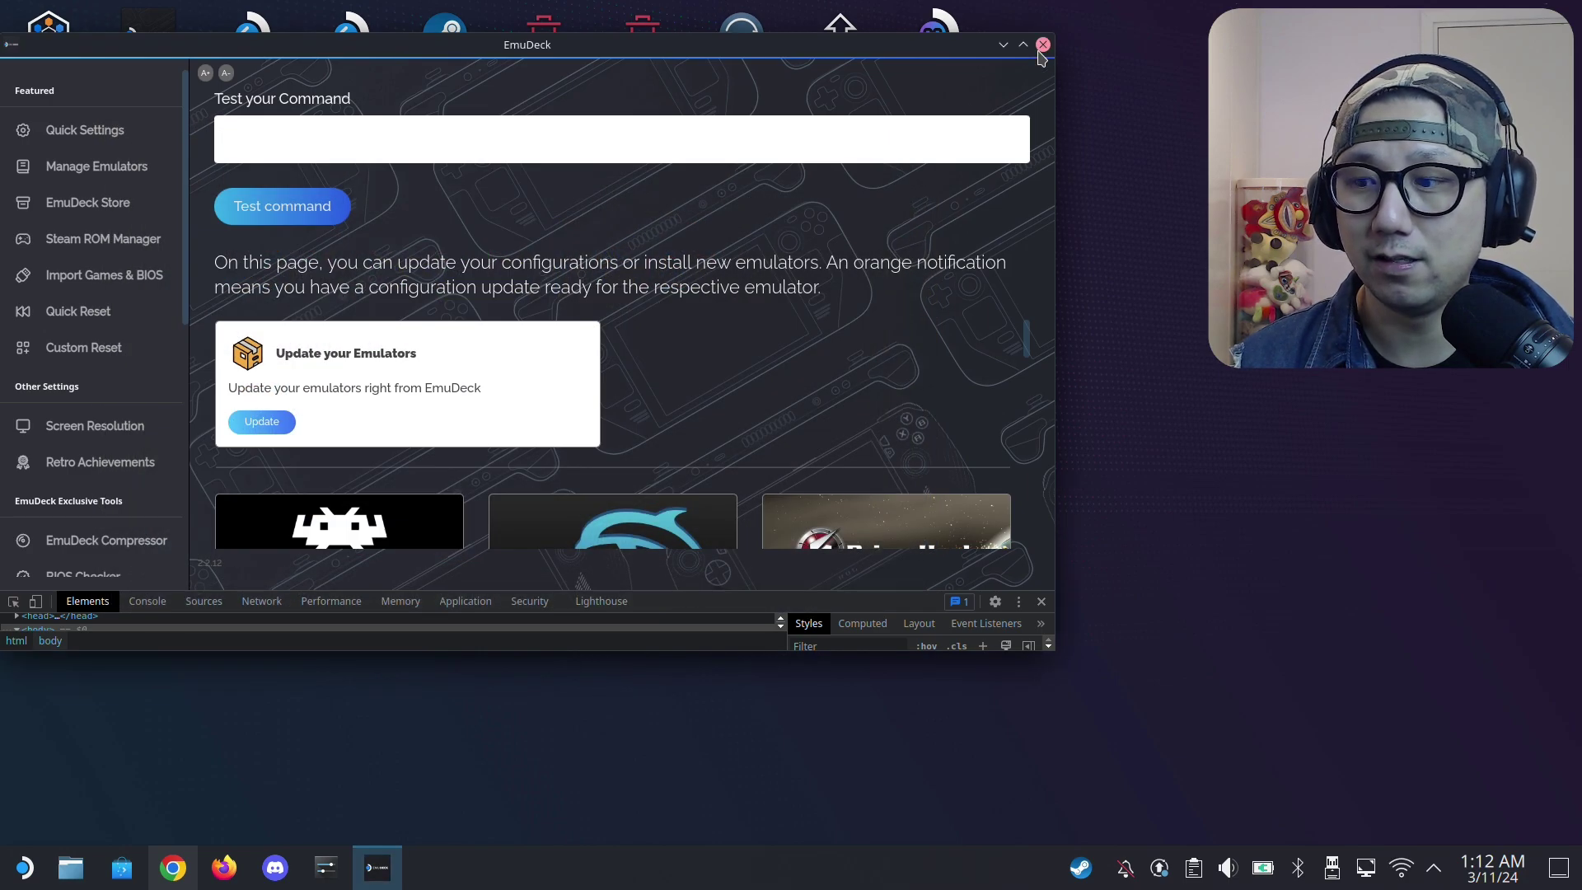
click(1042, 46)
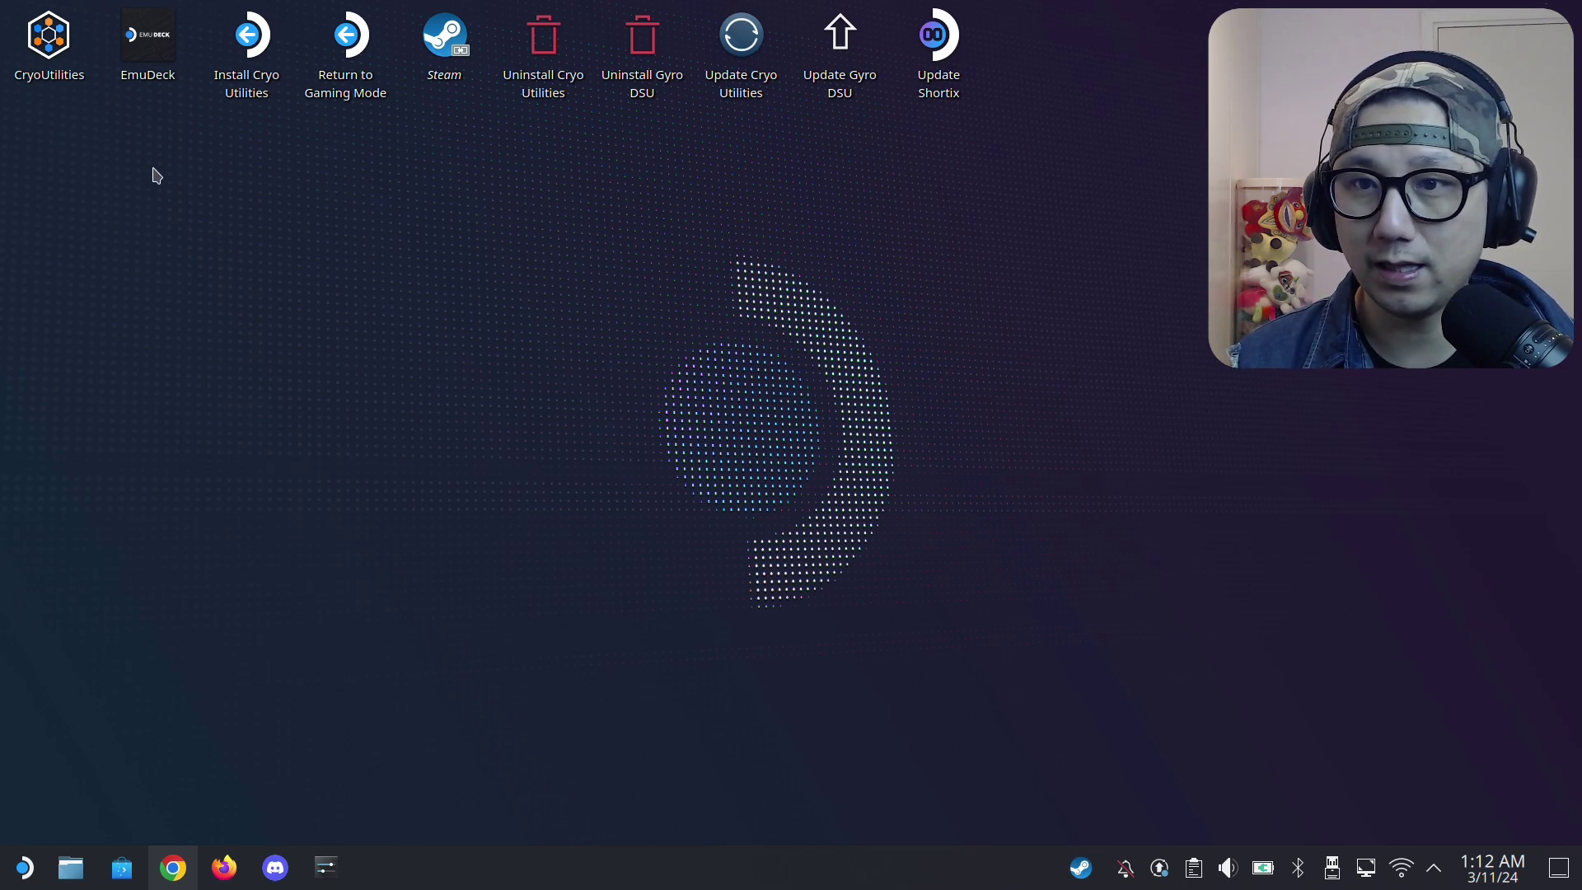
Launch Steam from the desktop icon and switch to its Library.
double_click(458, 108)
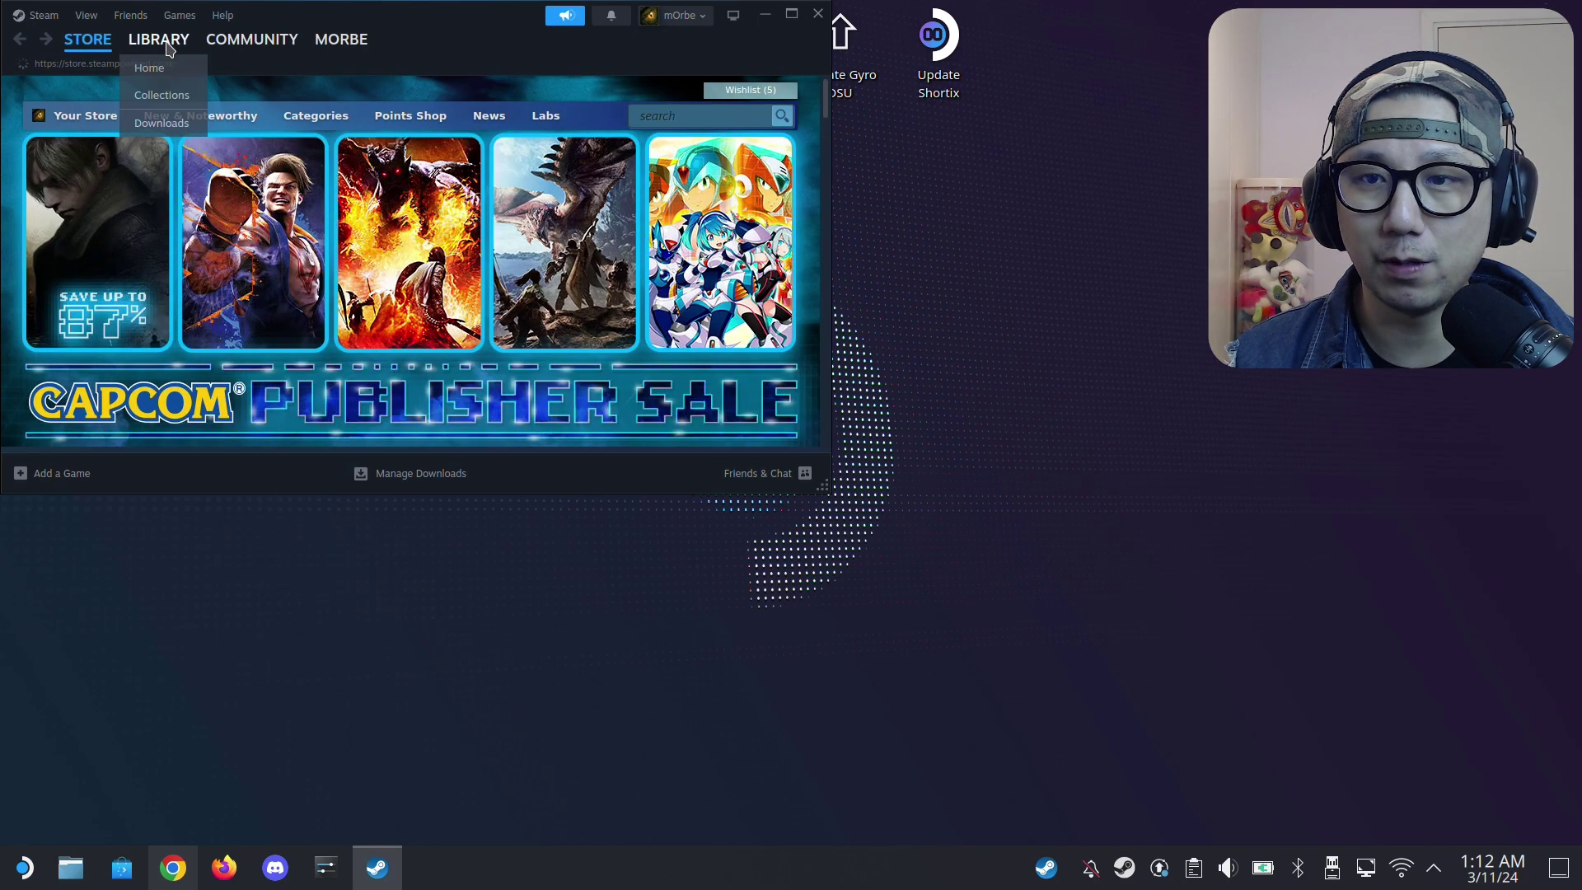
click(161, 43)
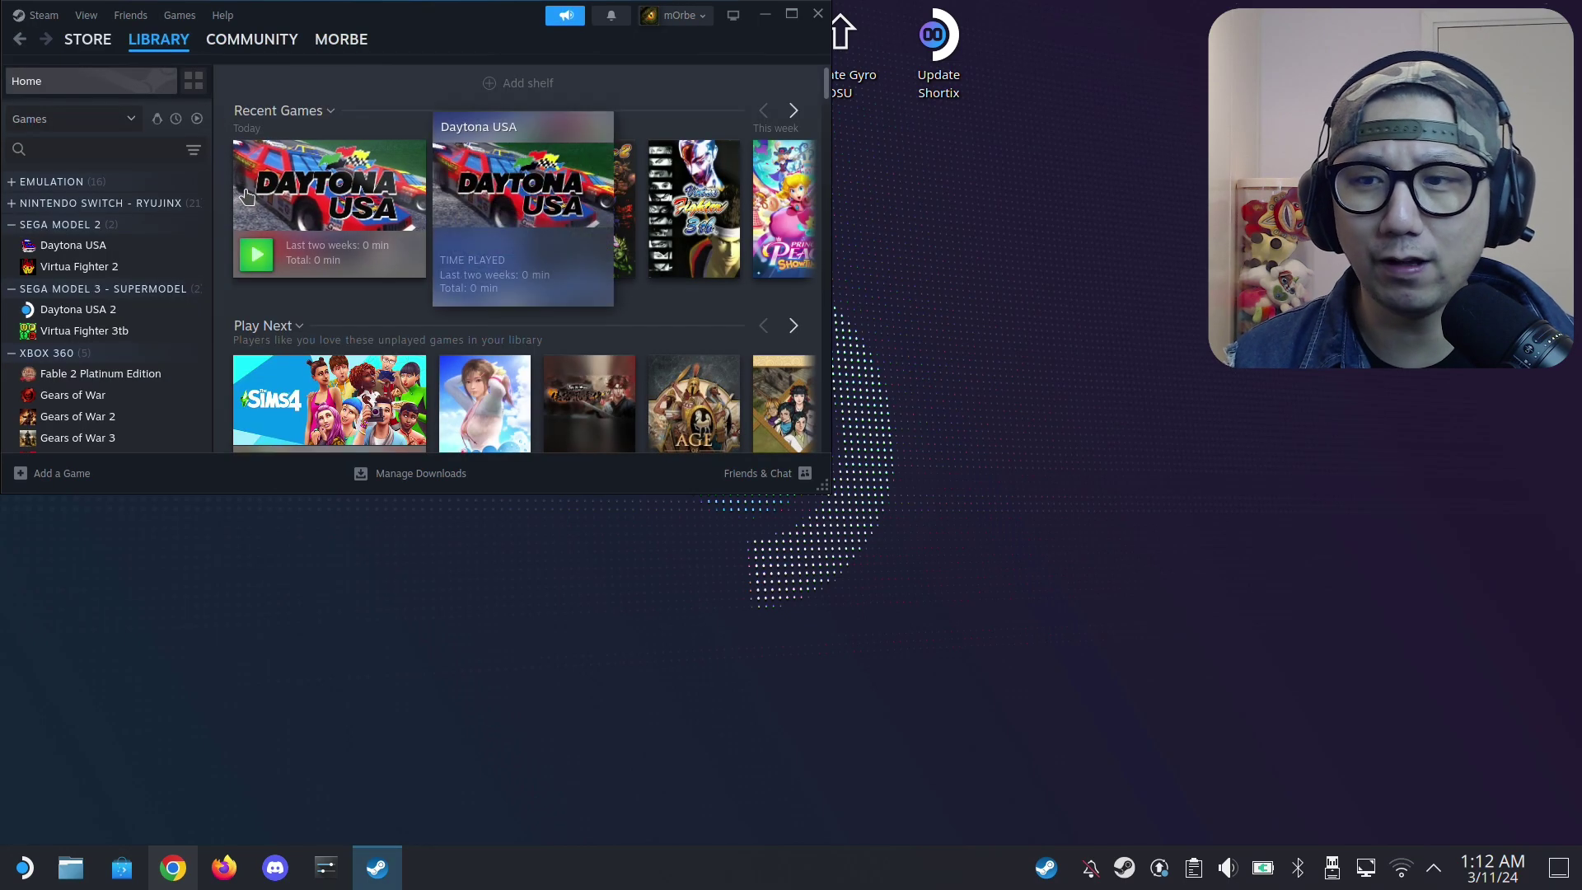
Play Daytona USA from the Sega Model 2 collection, then quit it.
click(101, 254)
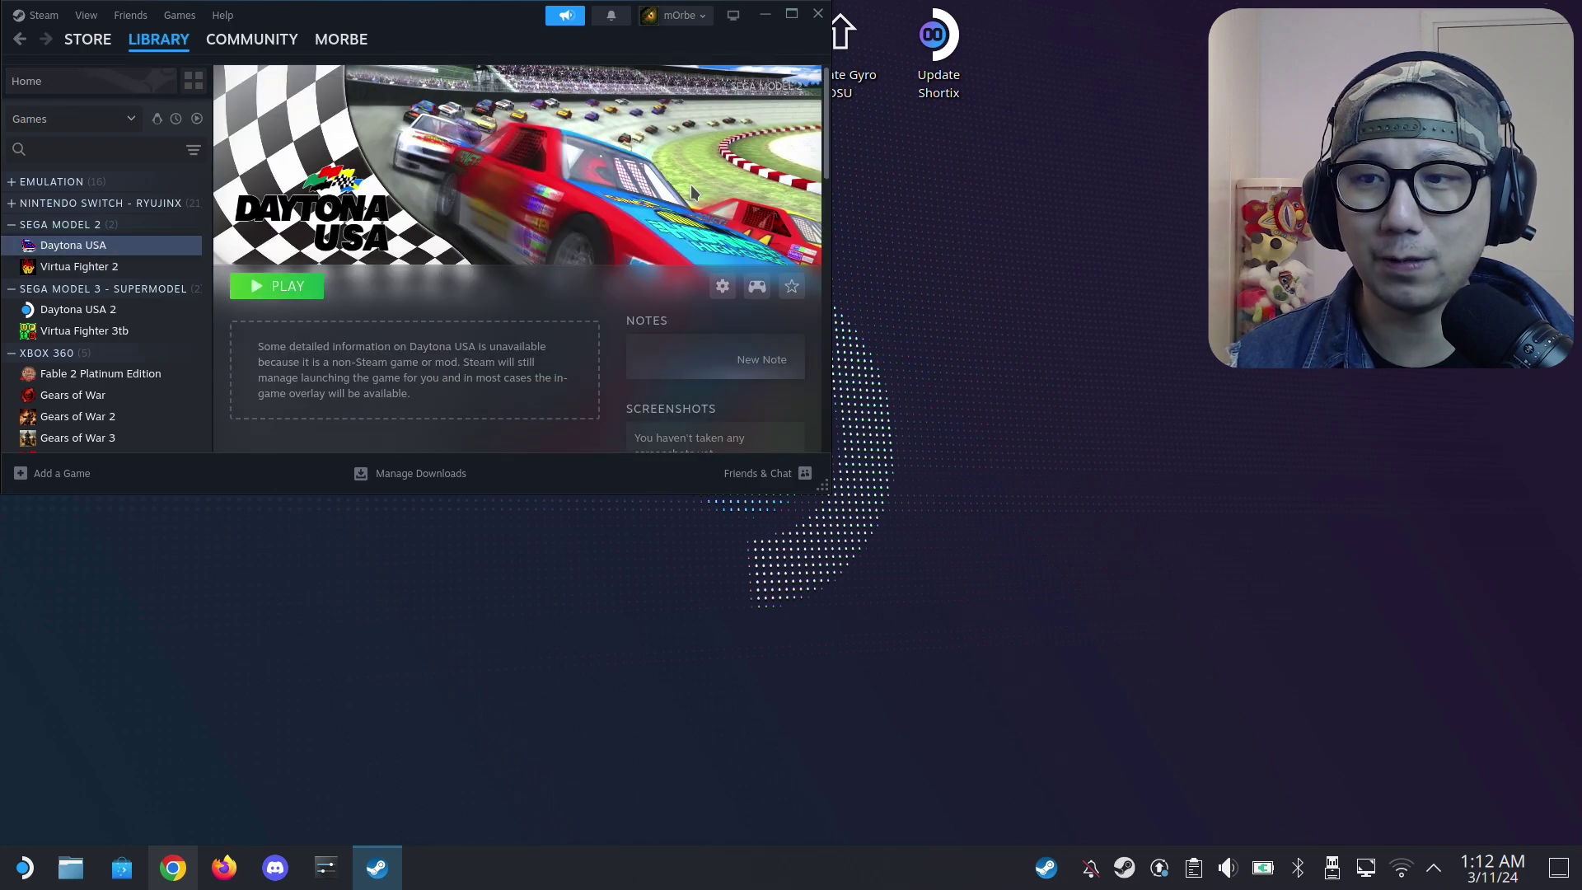
click(287, 286)
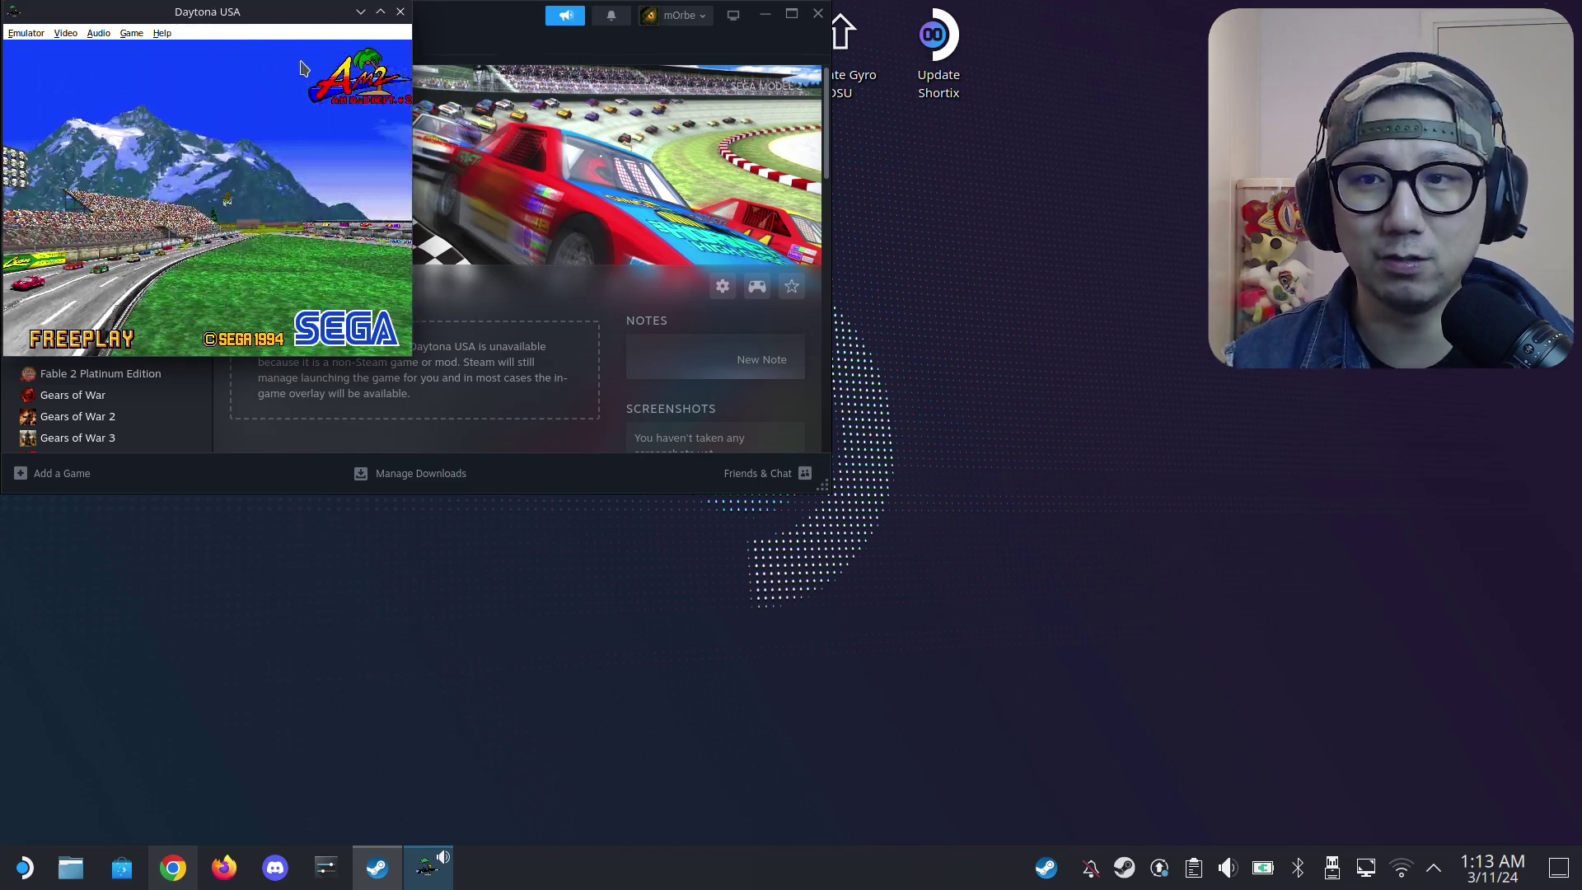
click(399, 12)
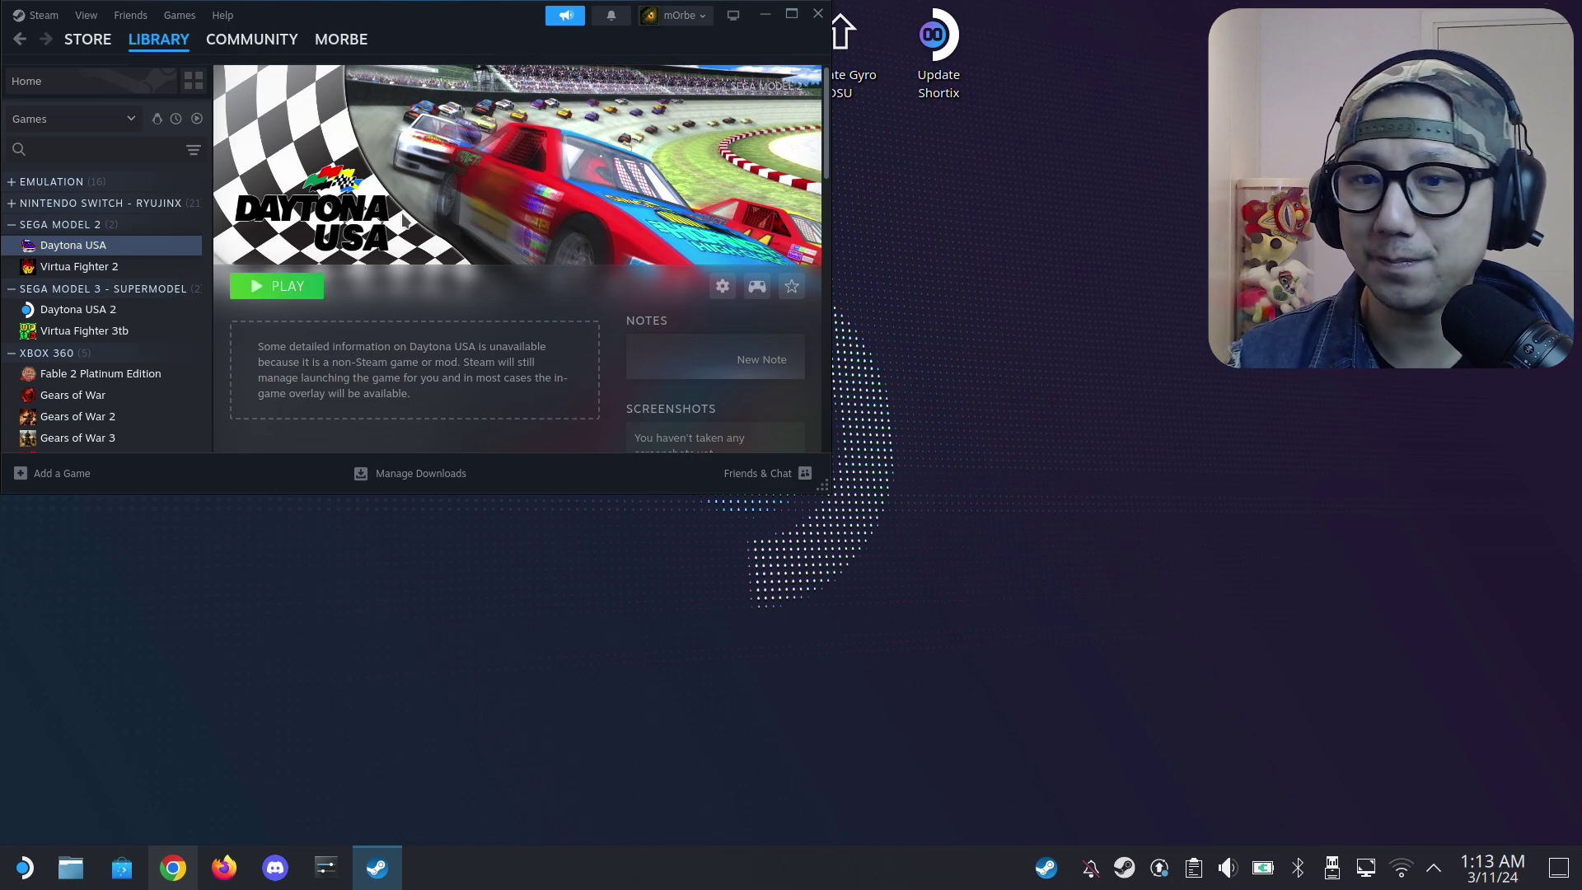
Show the Daytona USA 2 page from the Sega Model 3 - Supermodel collection.
click(106, 310)
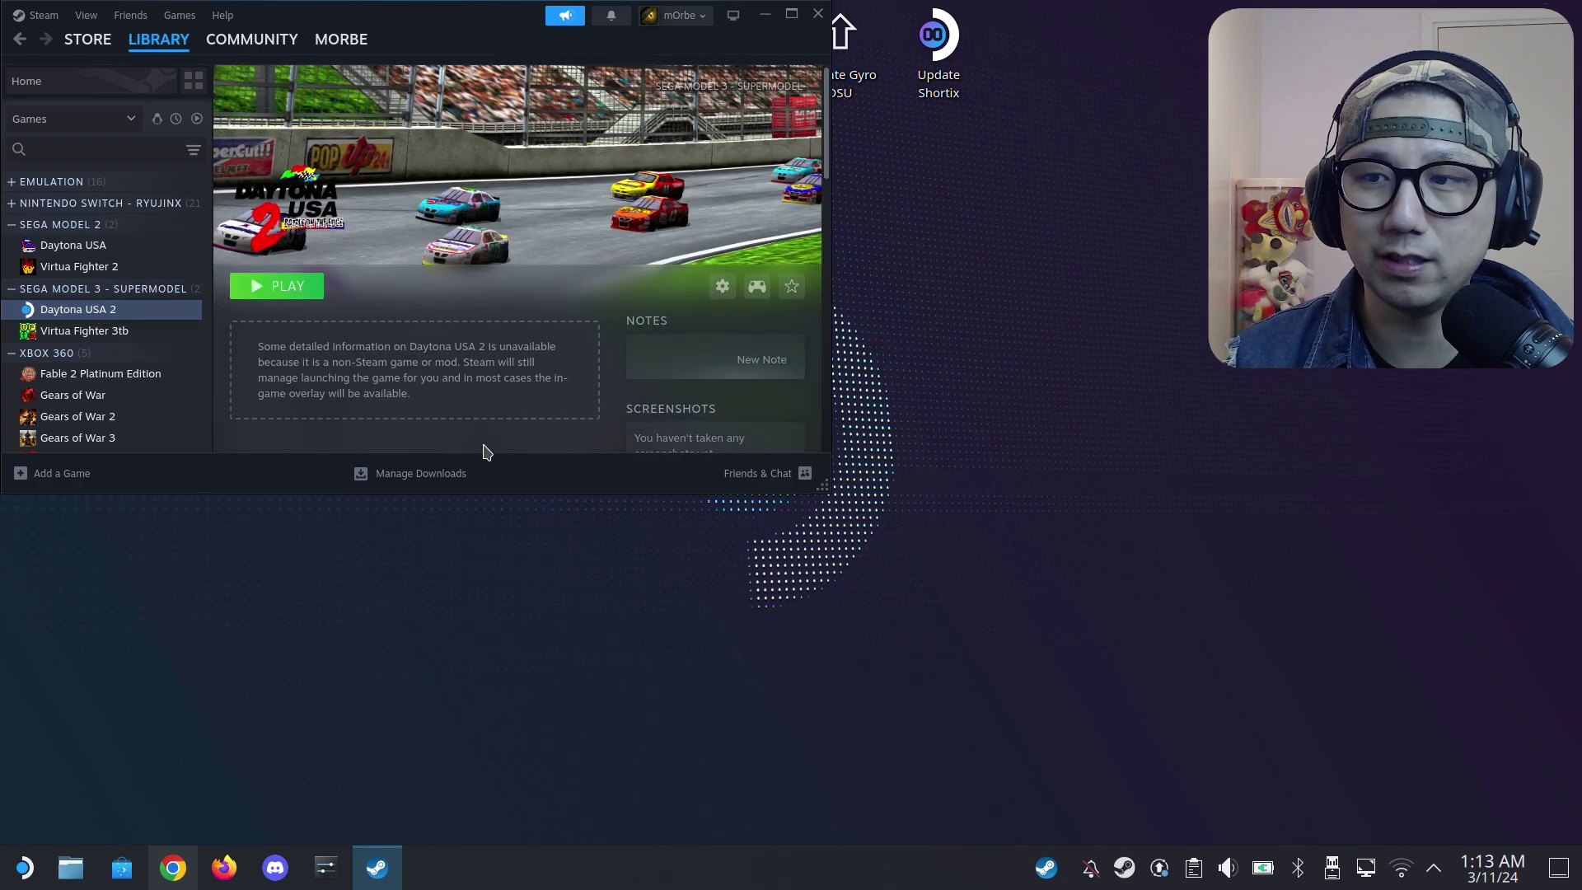